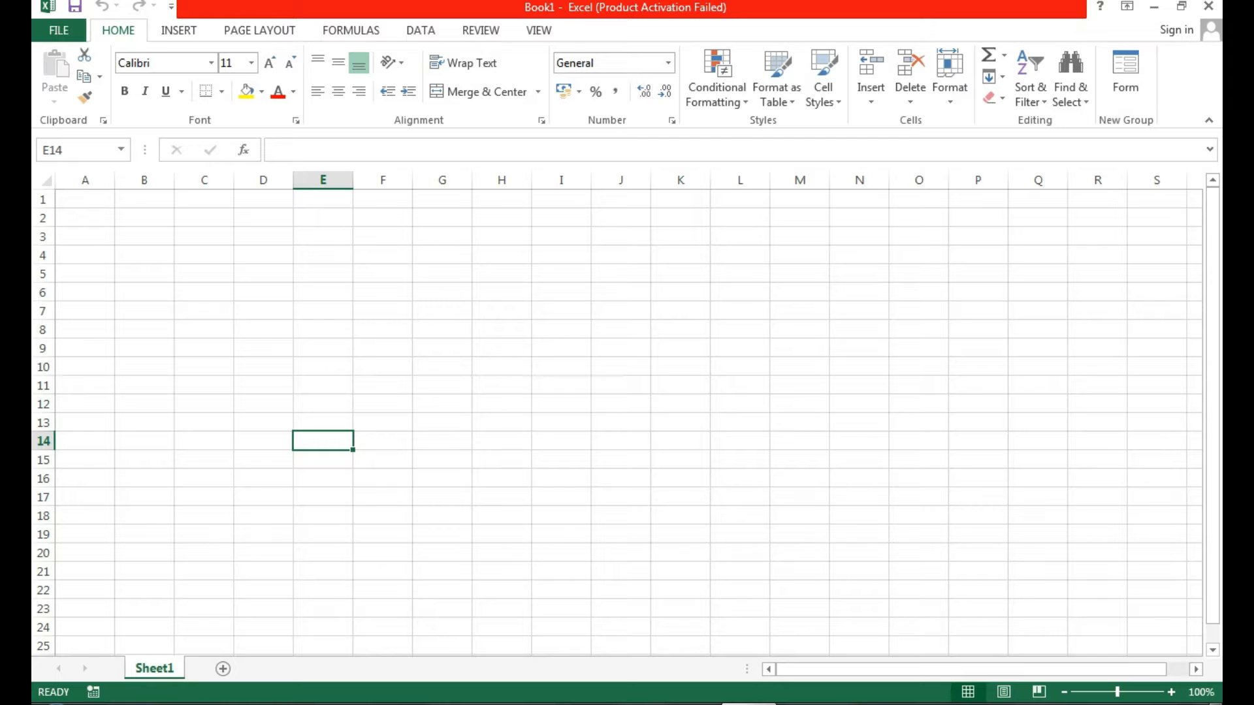
Set the Desktop landscape picture with a windmill as Sheet1's worksheet background.
key("alt+n")
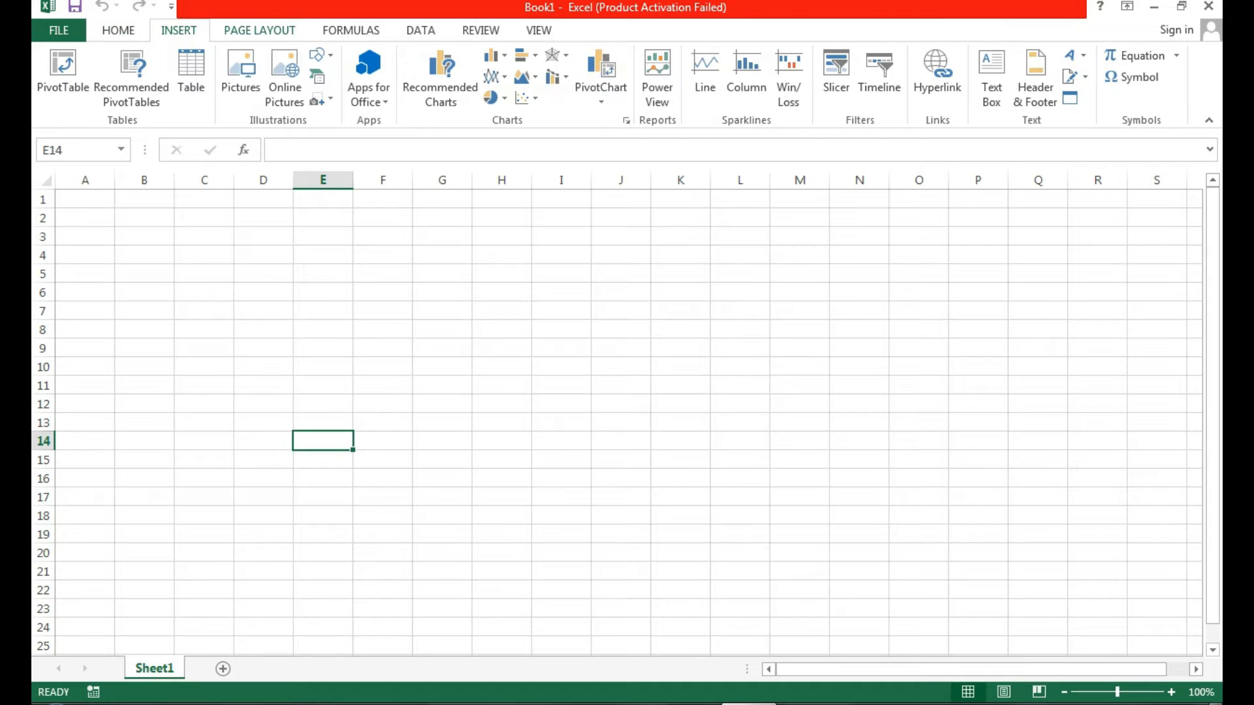
key("alt+p")
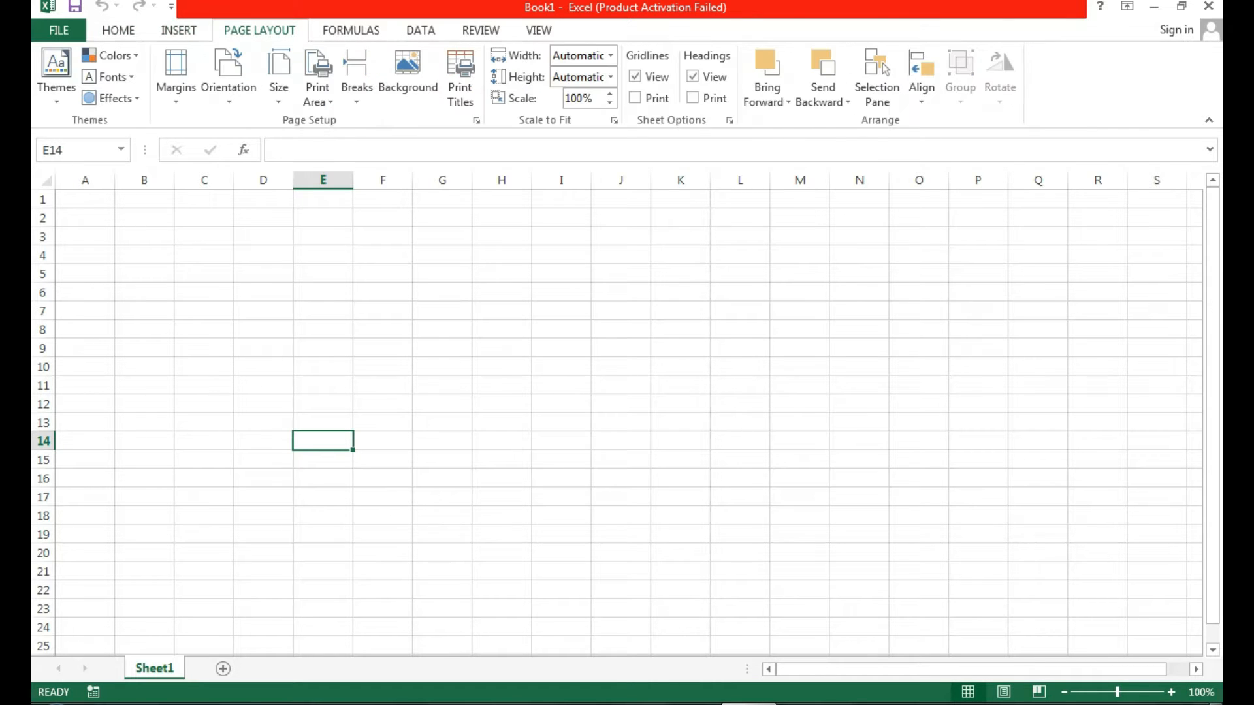
key("Return")
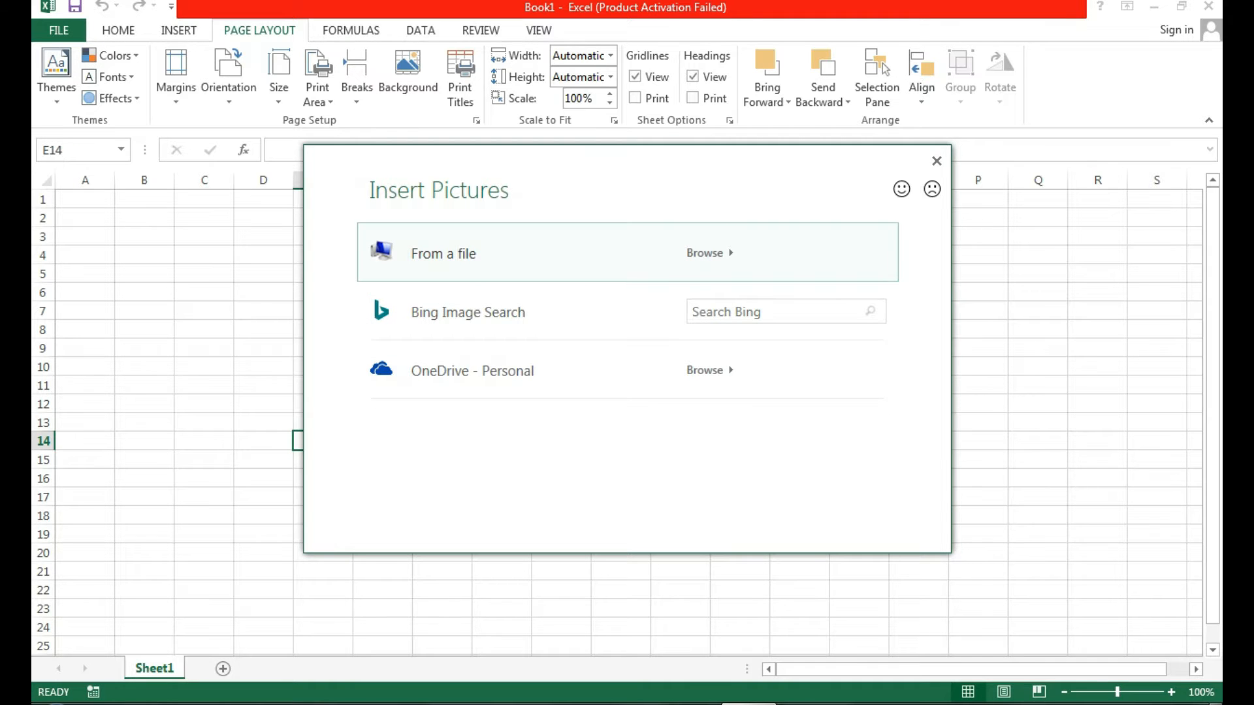
key("Return")
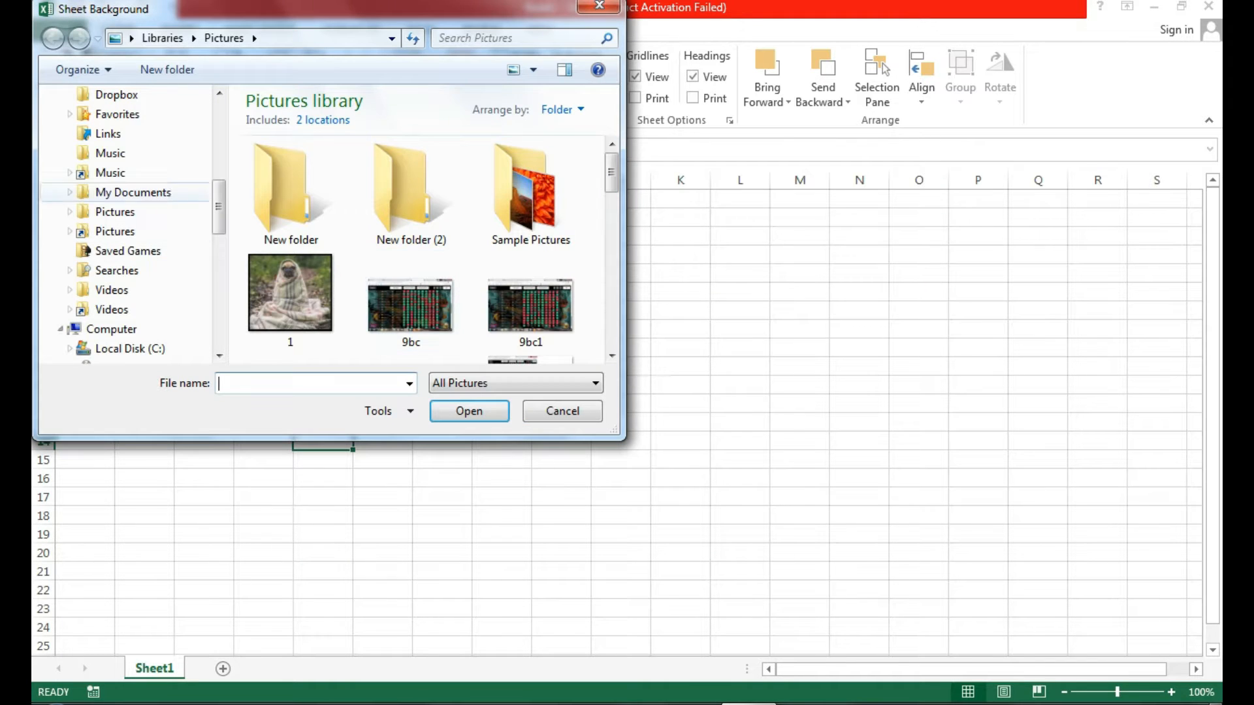
left_click_drag(219, 209, 219, 130)
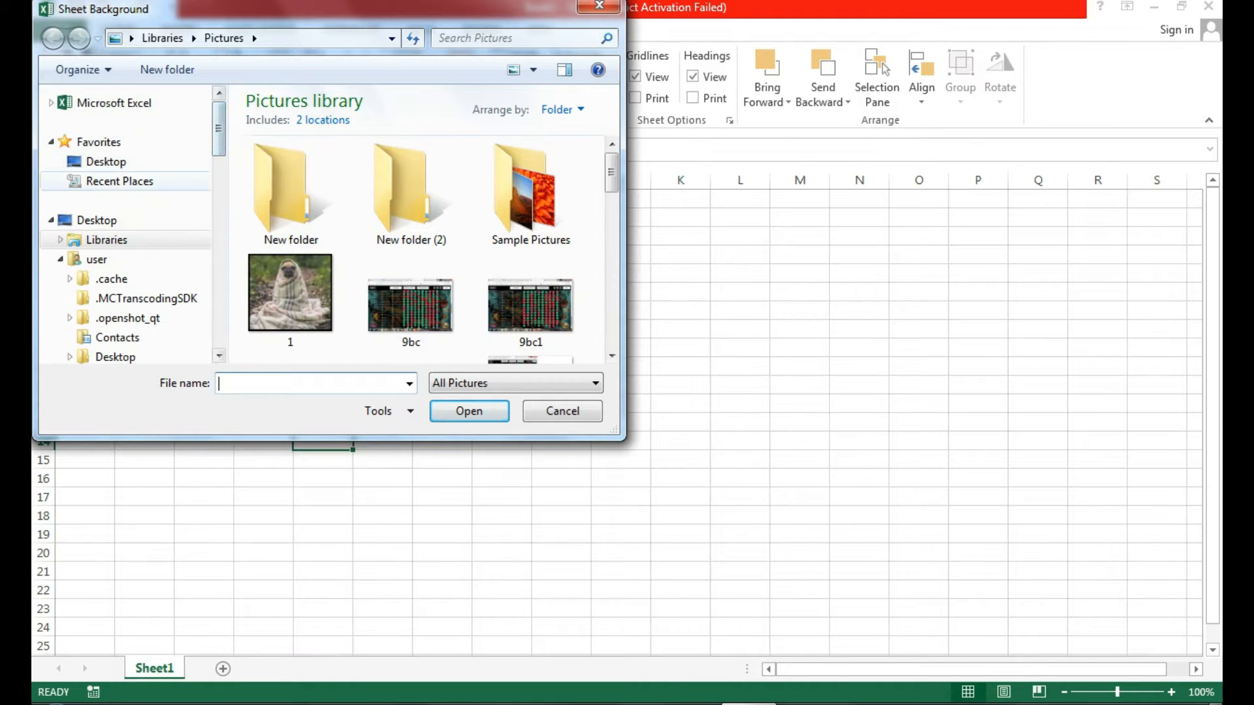
left_click(106, 161)
left_click_drag(611, 301, 611, 143)
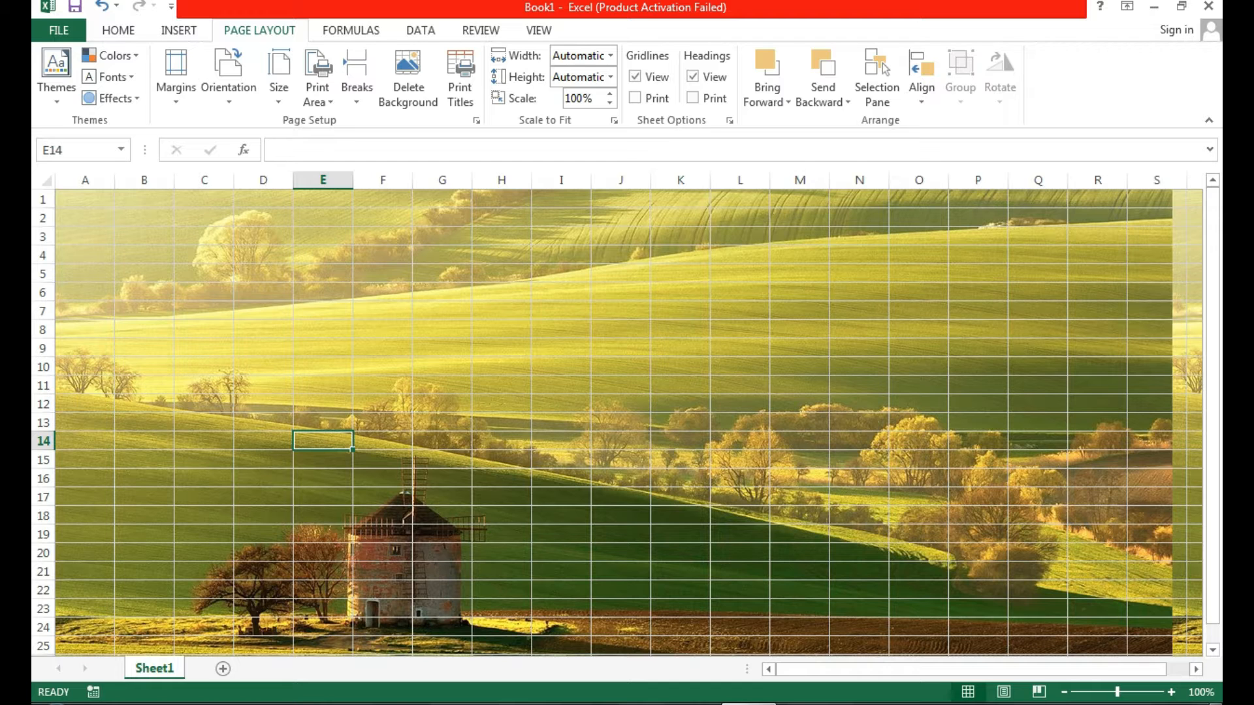
left_click(561, 552)
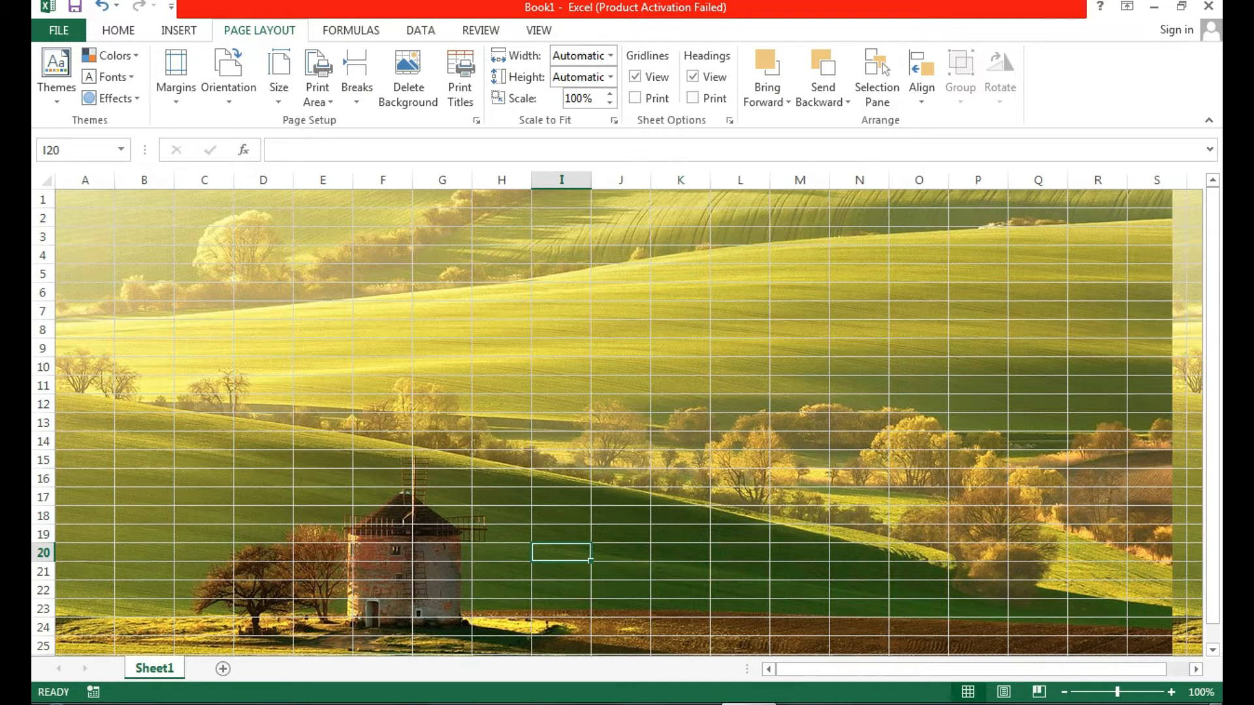
left_click(322, 293)
left_click(323, 329)
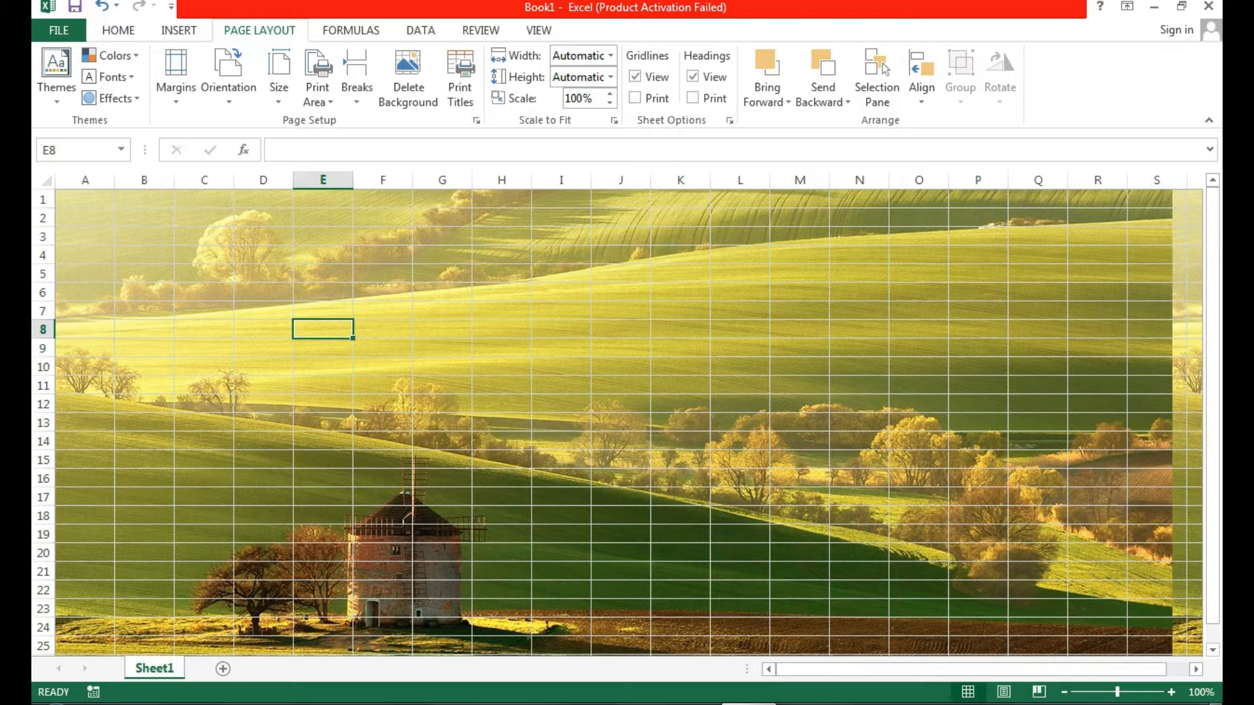
left_click(442, 404)
Fill D7:I7 yellow and merge it into one centred cell.
left_click_drag(263, 311, 561, 311)
left_click(119, 30)
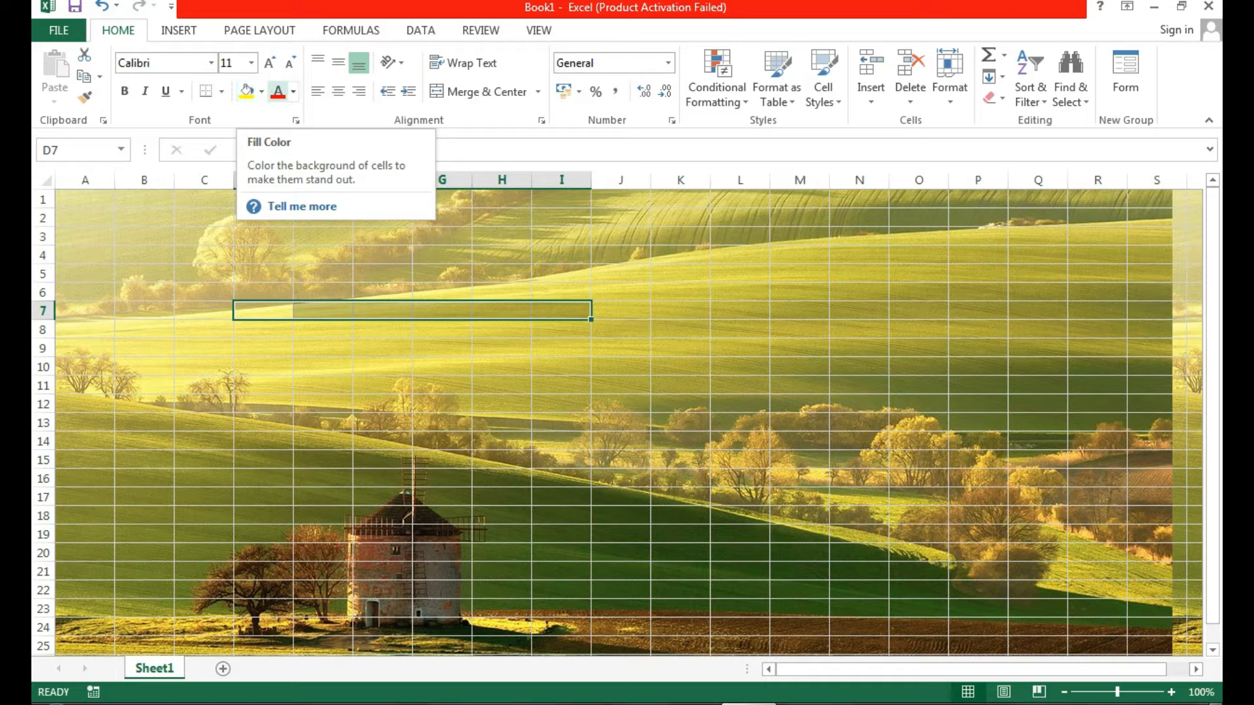
left_click(261, 92)
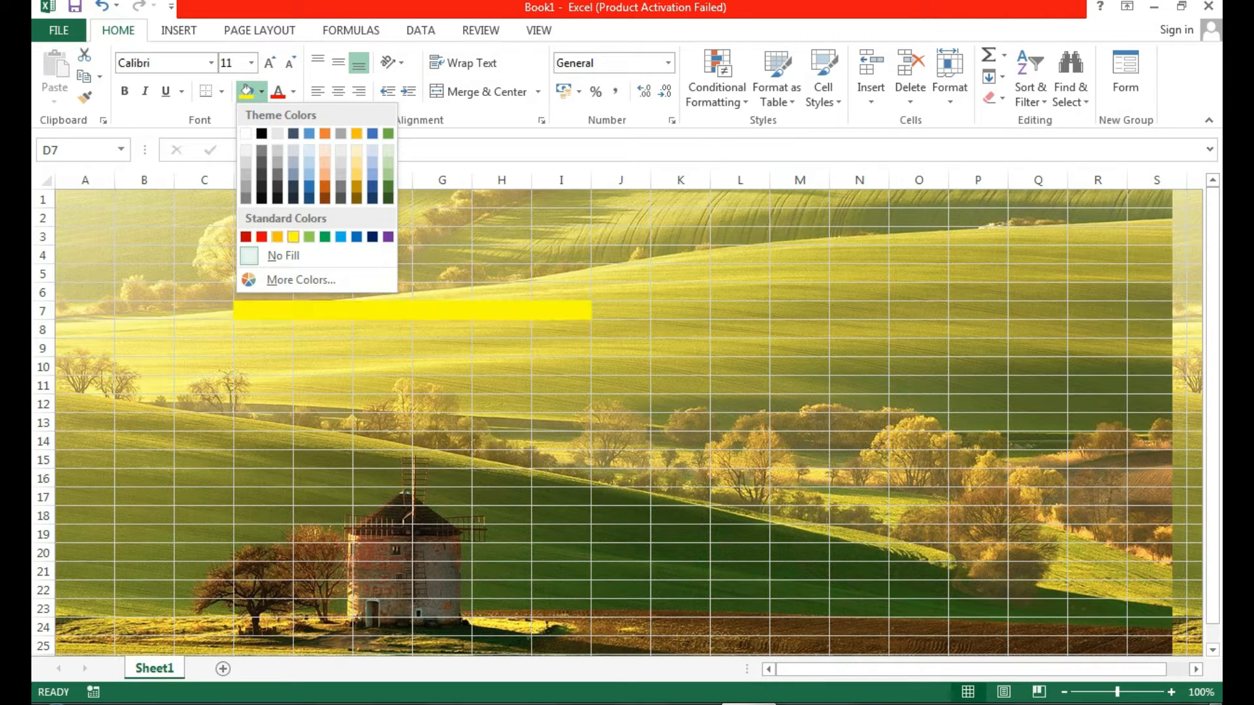
left_click(294, 236)
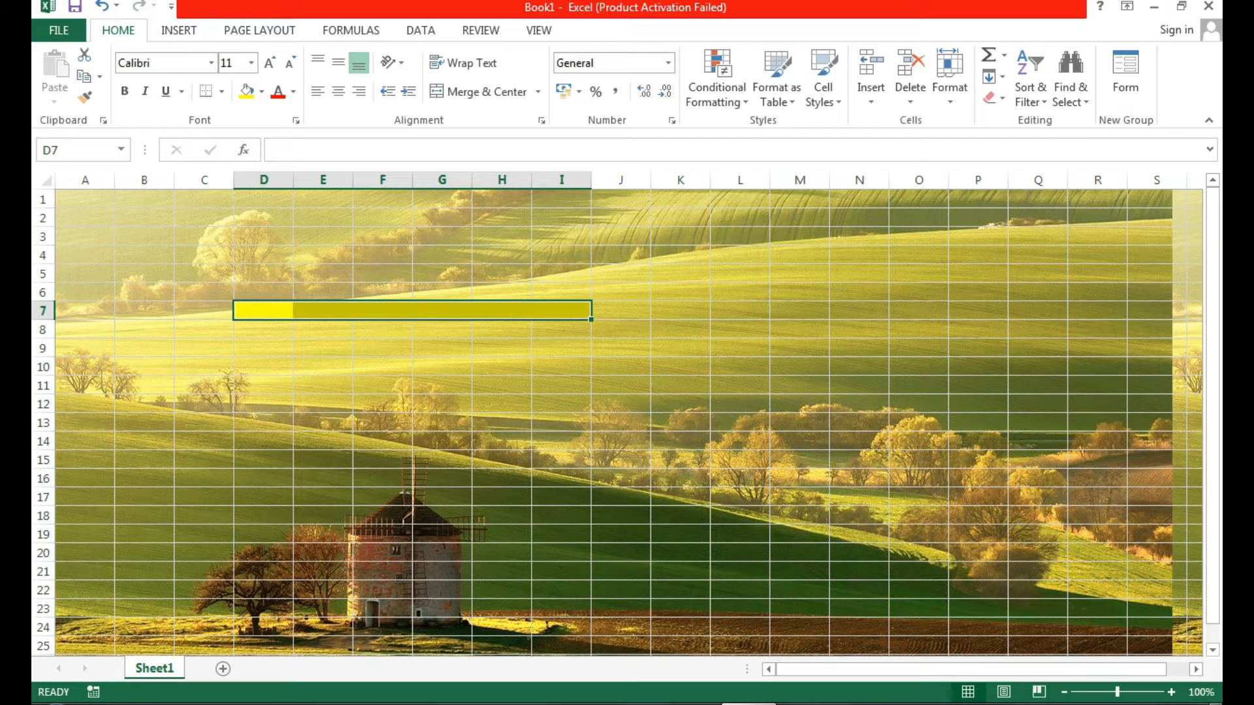
left_click(480, 92)
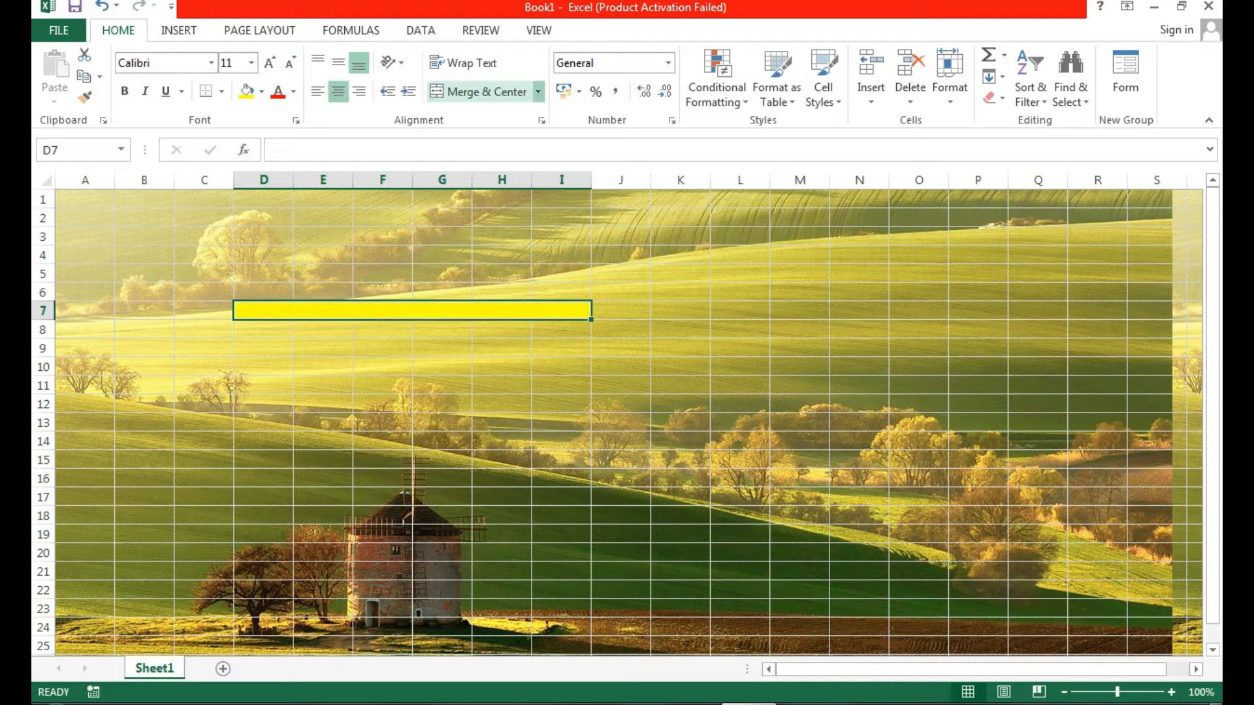
left_click(501, 403)
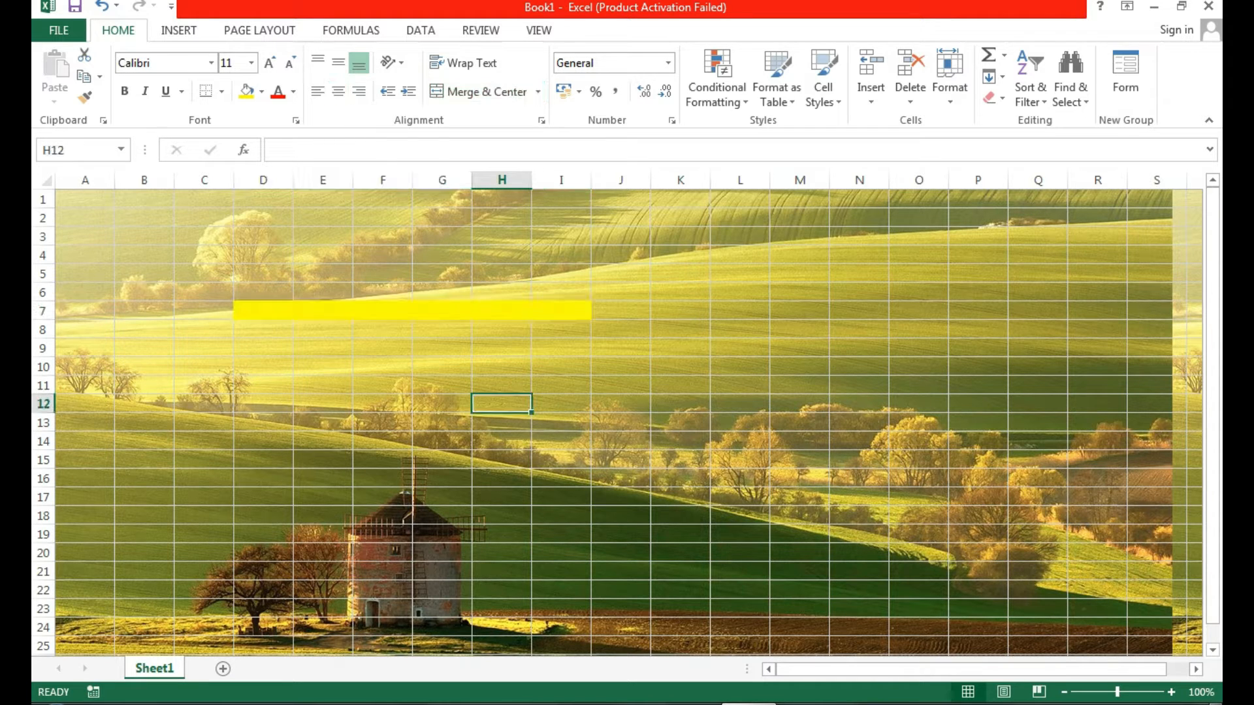
Enter the title 'Time table for class XII' in the merged cell.
left_click(412, 311)
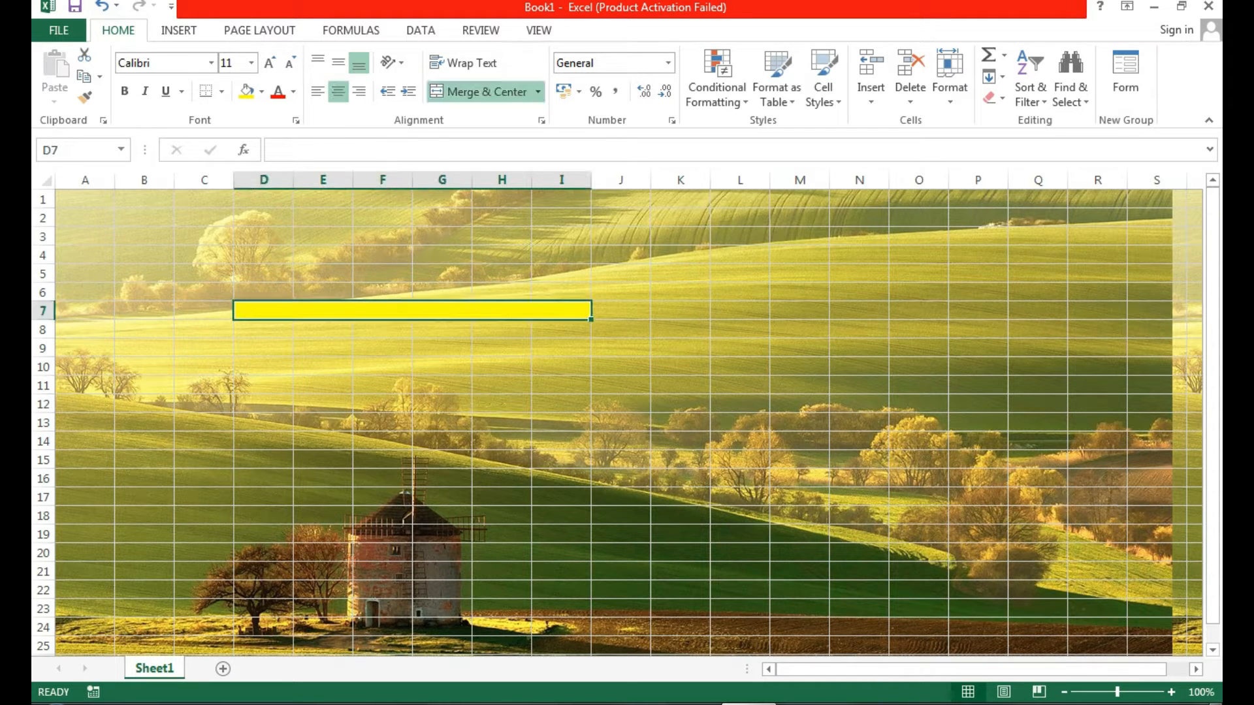
double_click(412, 310)
type("Time table")
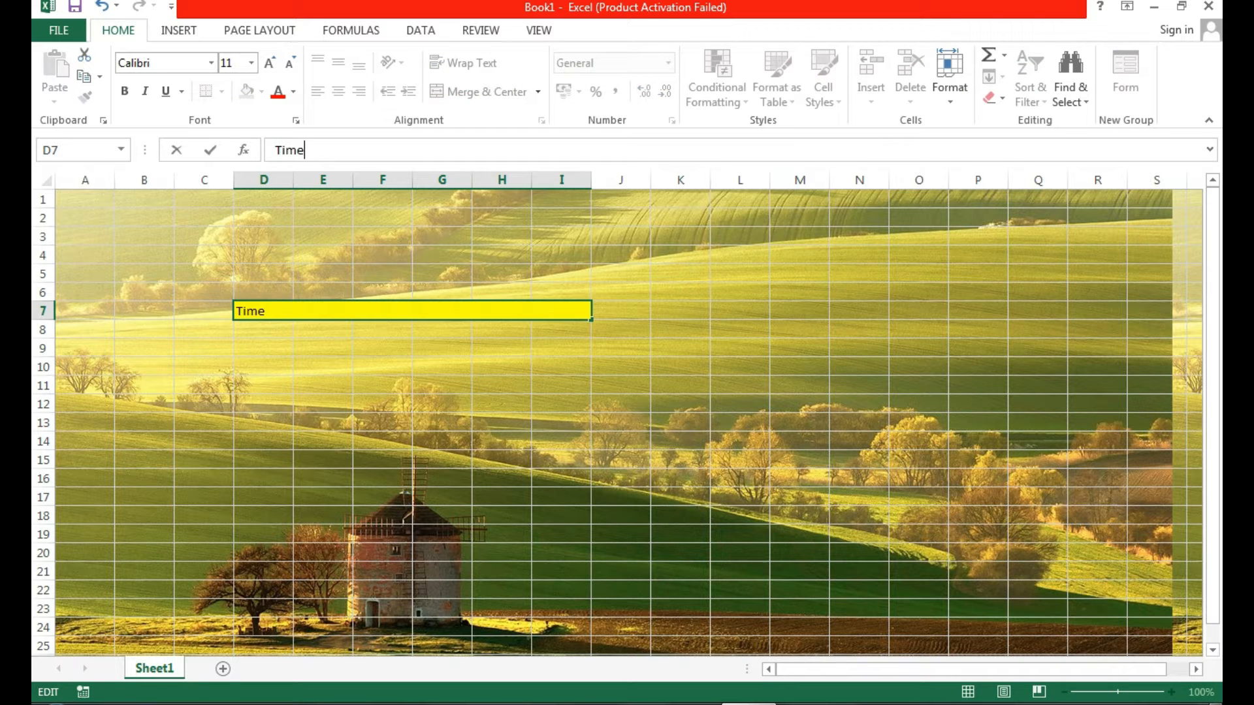
left_click(502, 460)
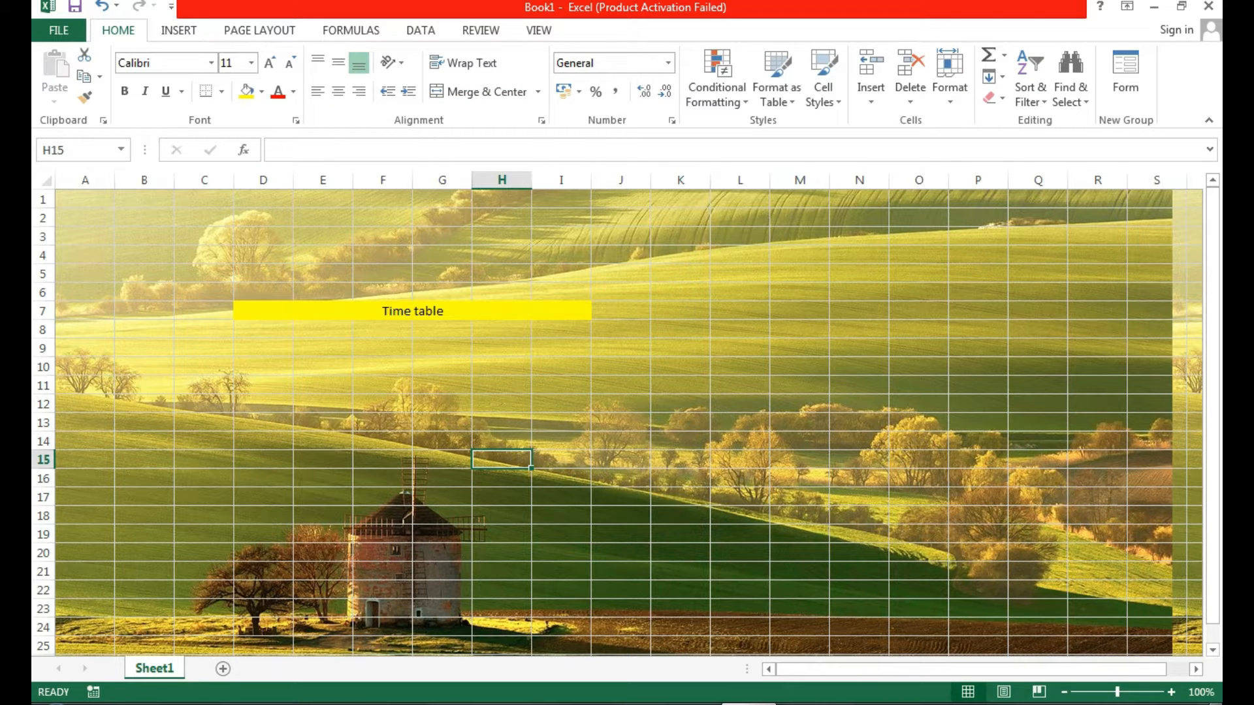
left_click(276, 150)
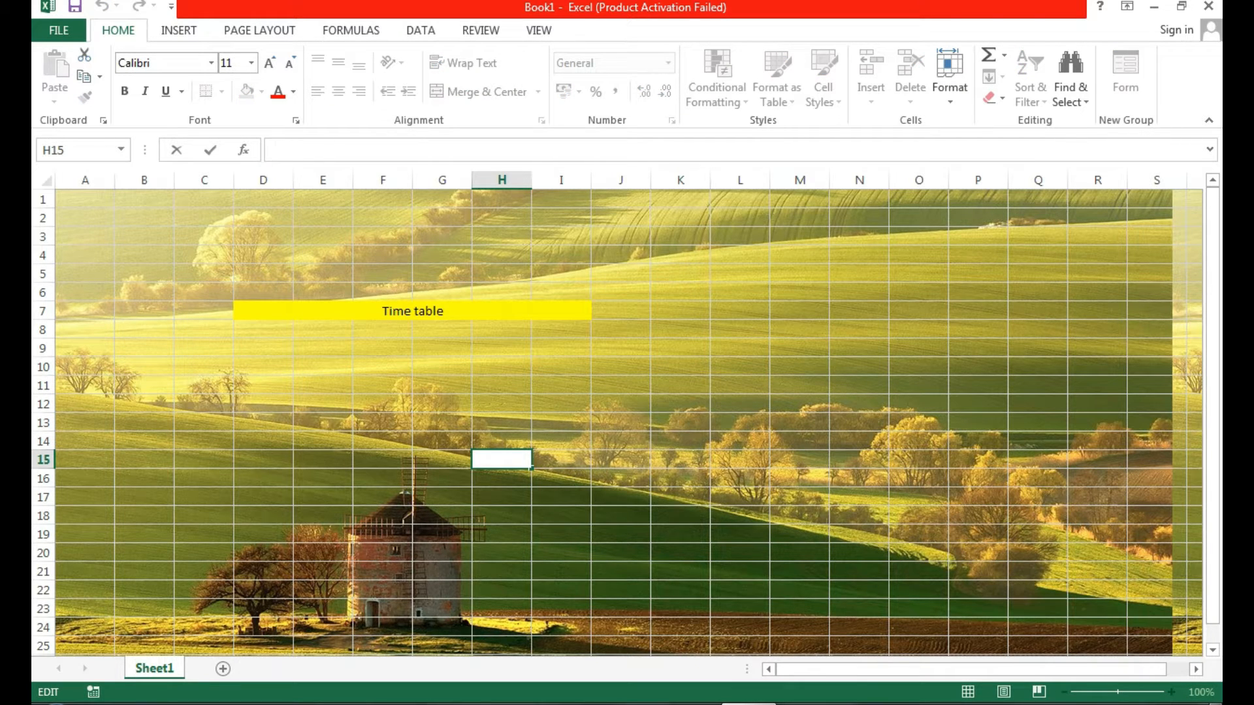
left_click(412, 311)
double_click(393, 311)
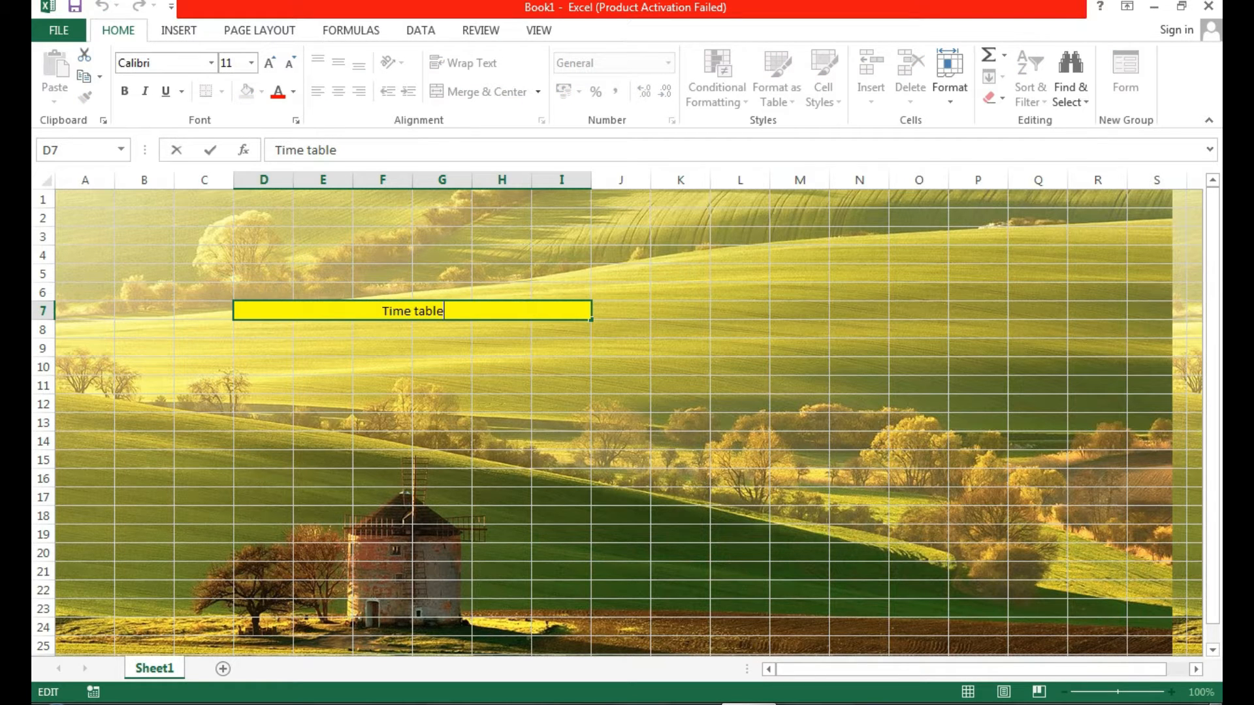
type("for class XII")
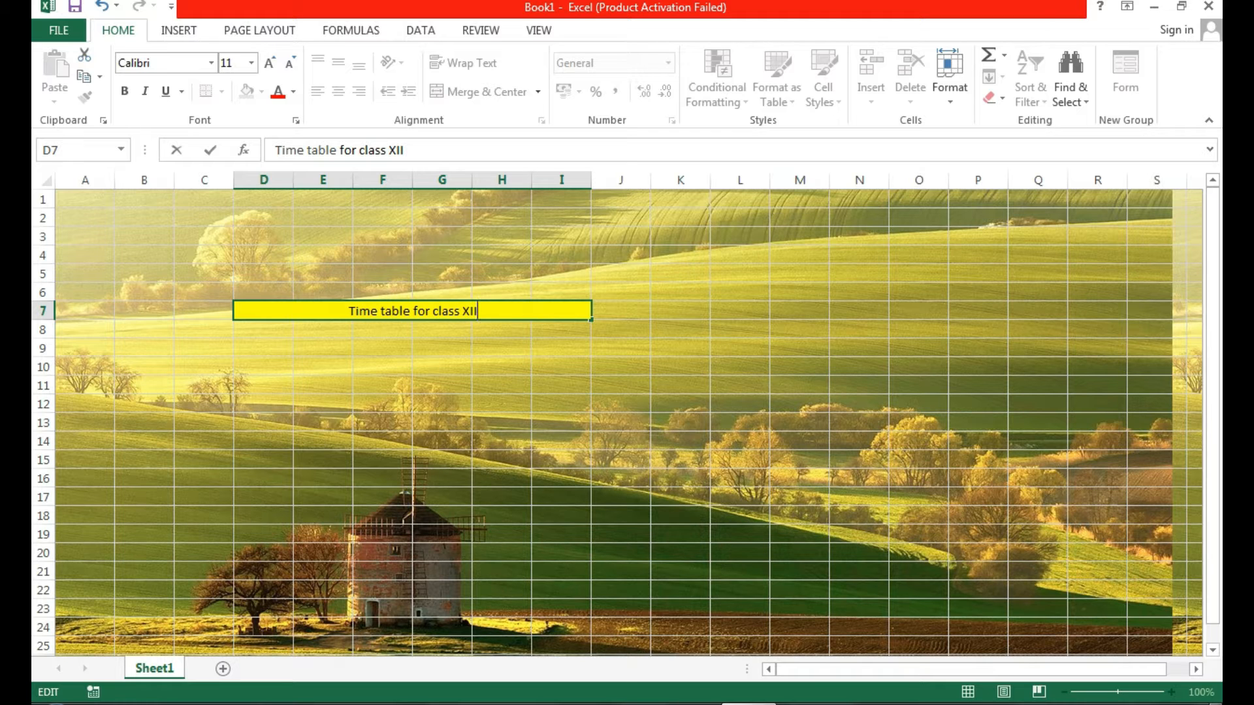
left_click(561, 403)
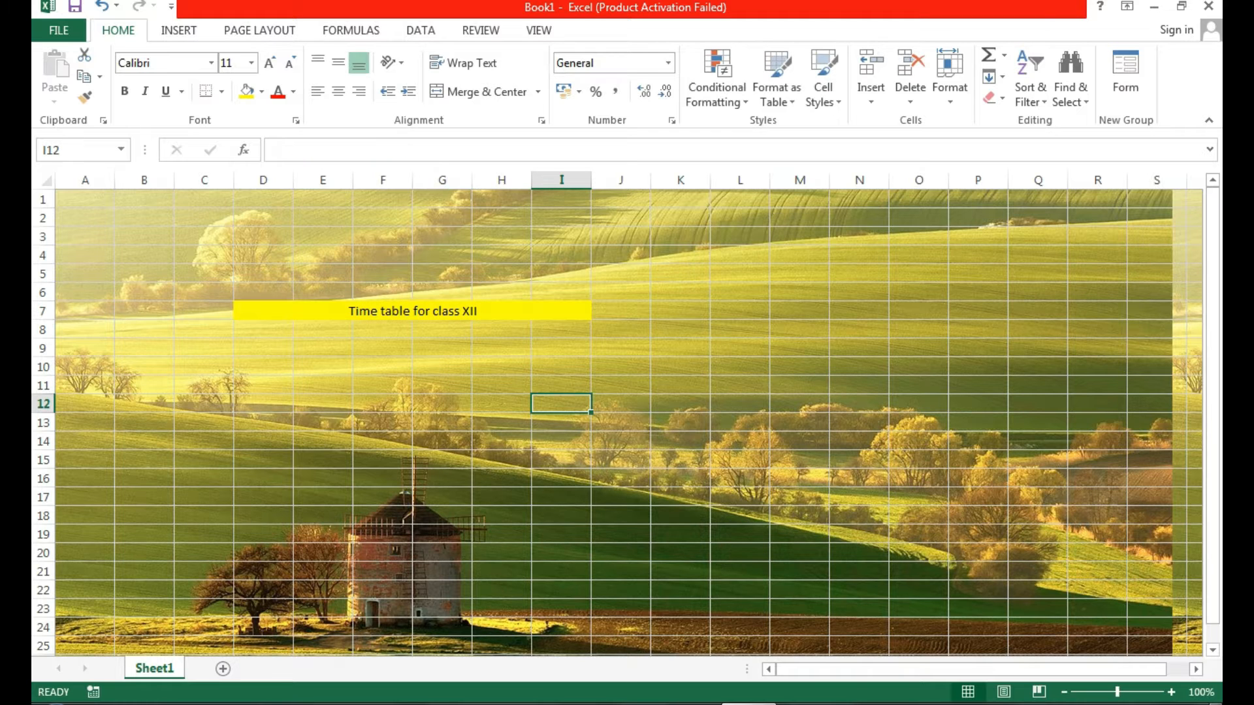
Make the merged title text 26-point, bold and dark red.
mouse_move(412, 311)
left_mouse_down()
mouse_move(413, 296)
mouse_move(413, 311)
left_mouse_up()
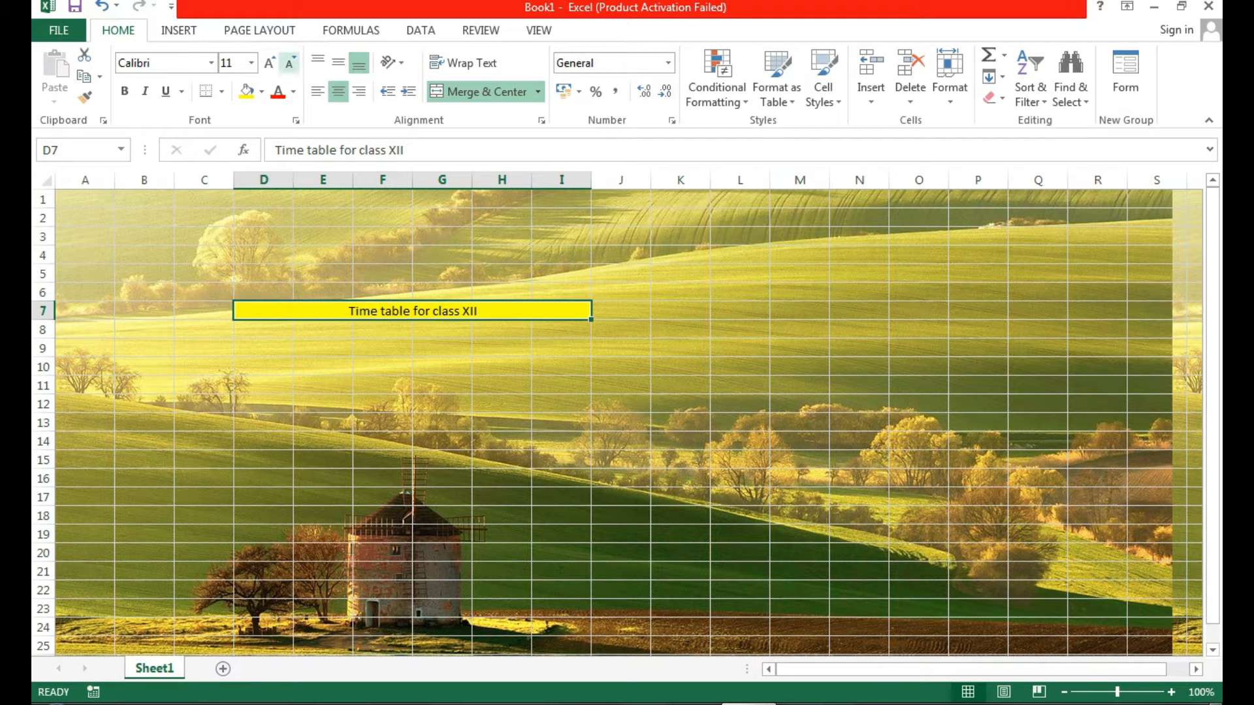
left_click(269, 62)
left_click(269, 63)
left_click(268, 63)
left_click(269, 63)
left_click(268, 62)
left_click(269, 62)
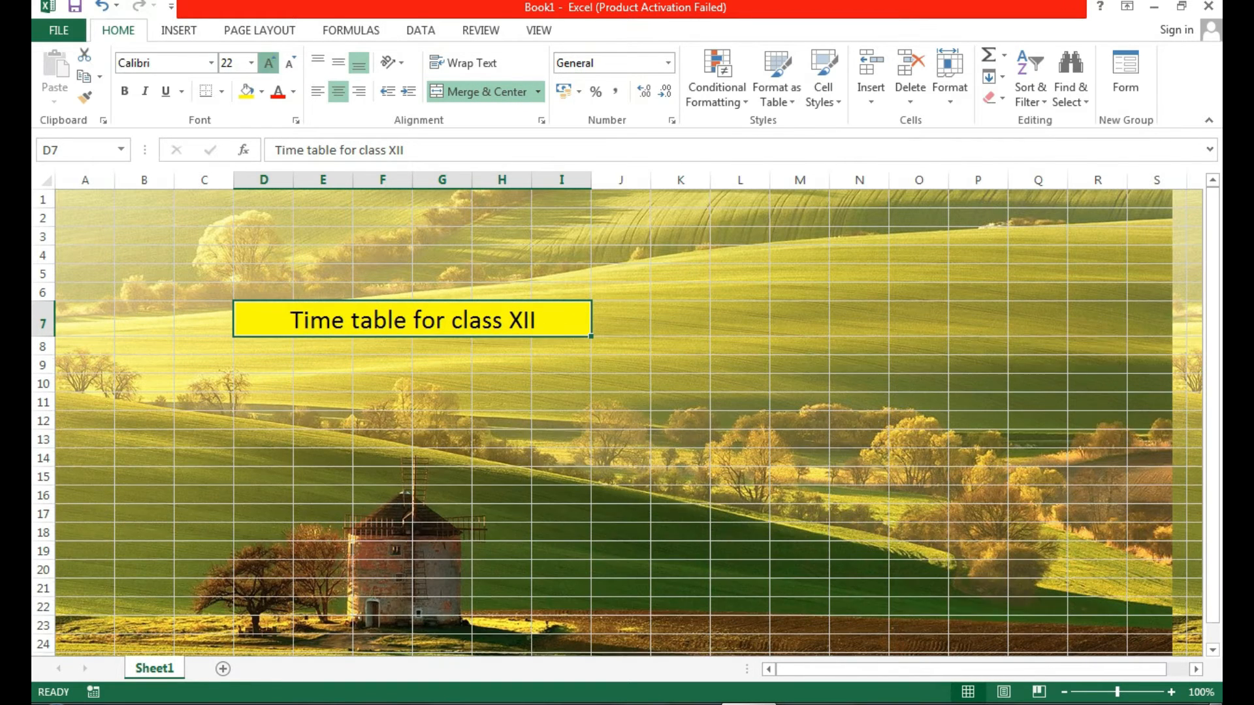
left_click(269, 63)
left_click(268, 63)
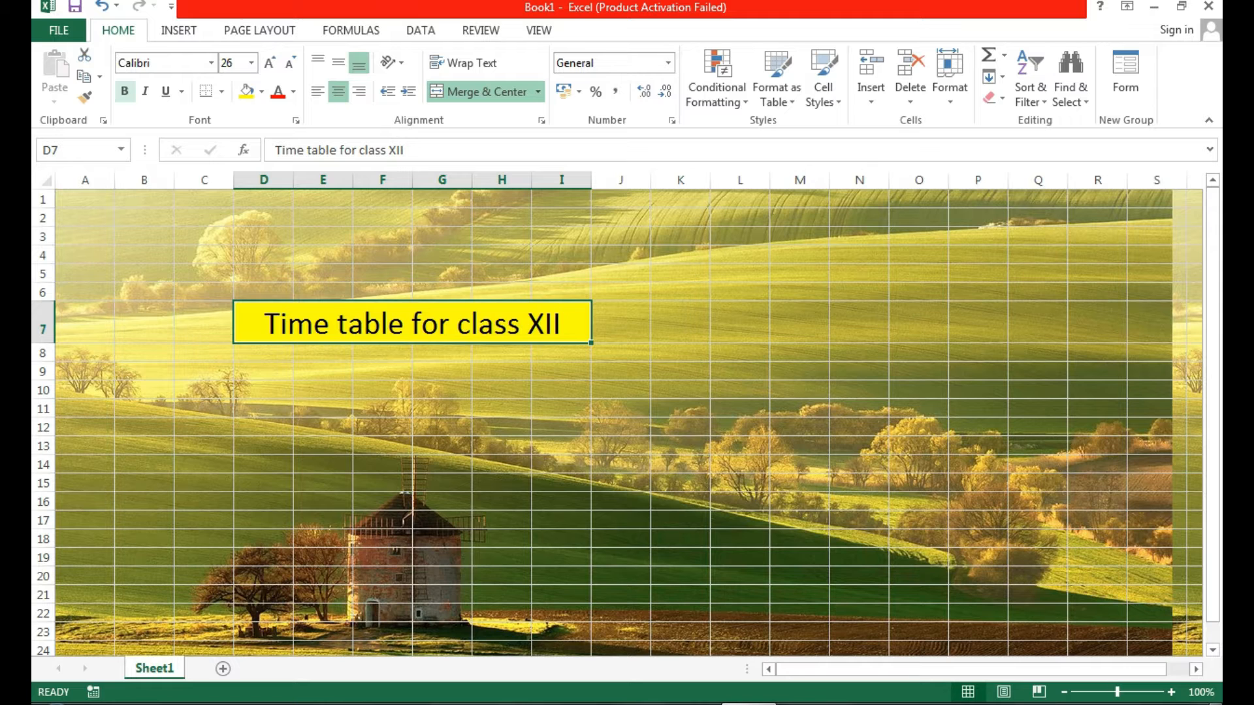
left_click(124, 91)
left_click(294, 91)
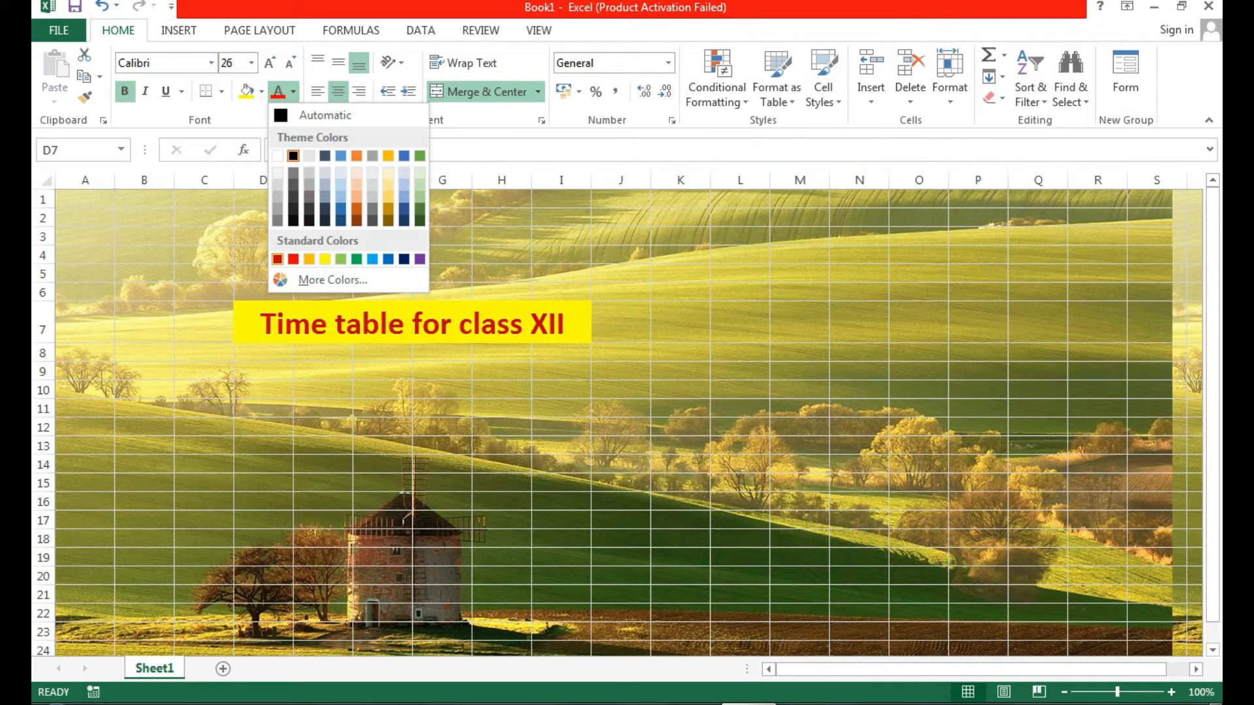
left_click(277, 258)
left_click(707, 526)
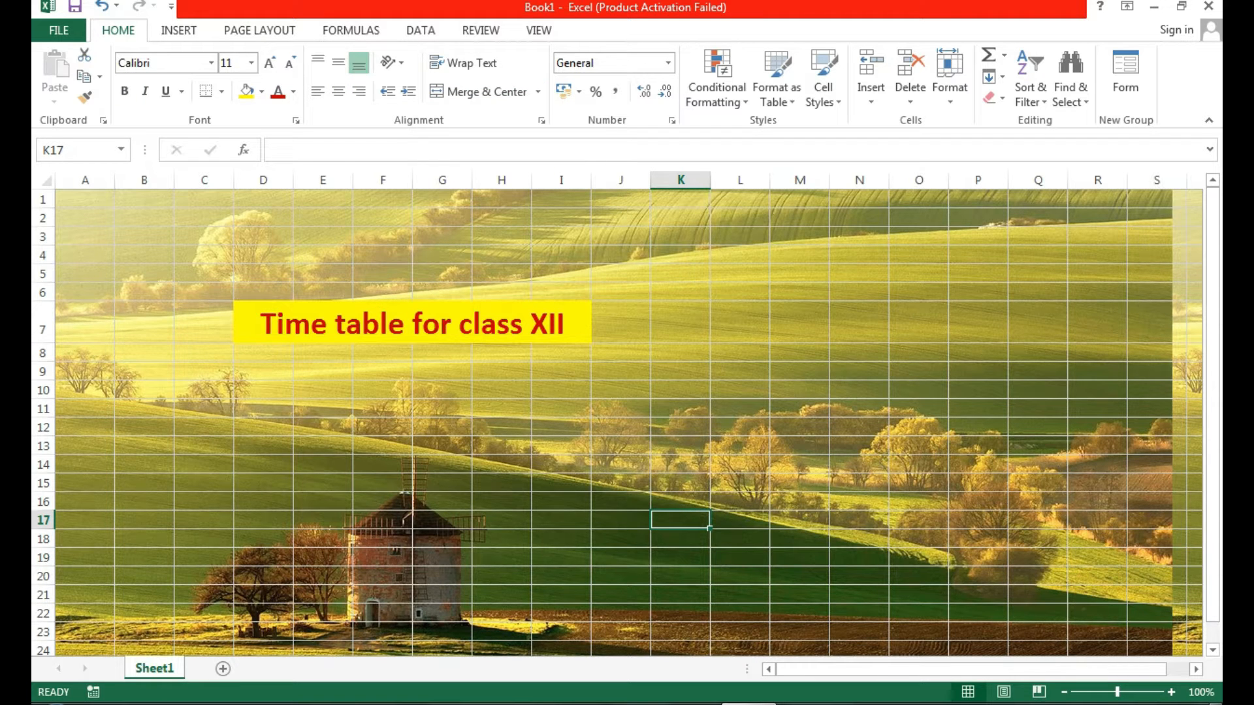
Fill the range A8:L21 with dark blue.
left_click_drag(85, 353, 769, 602)
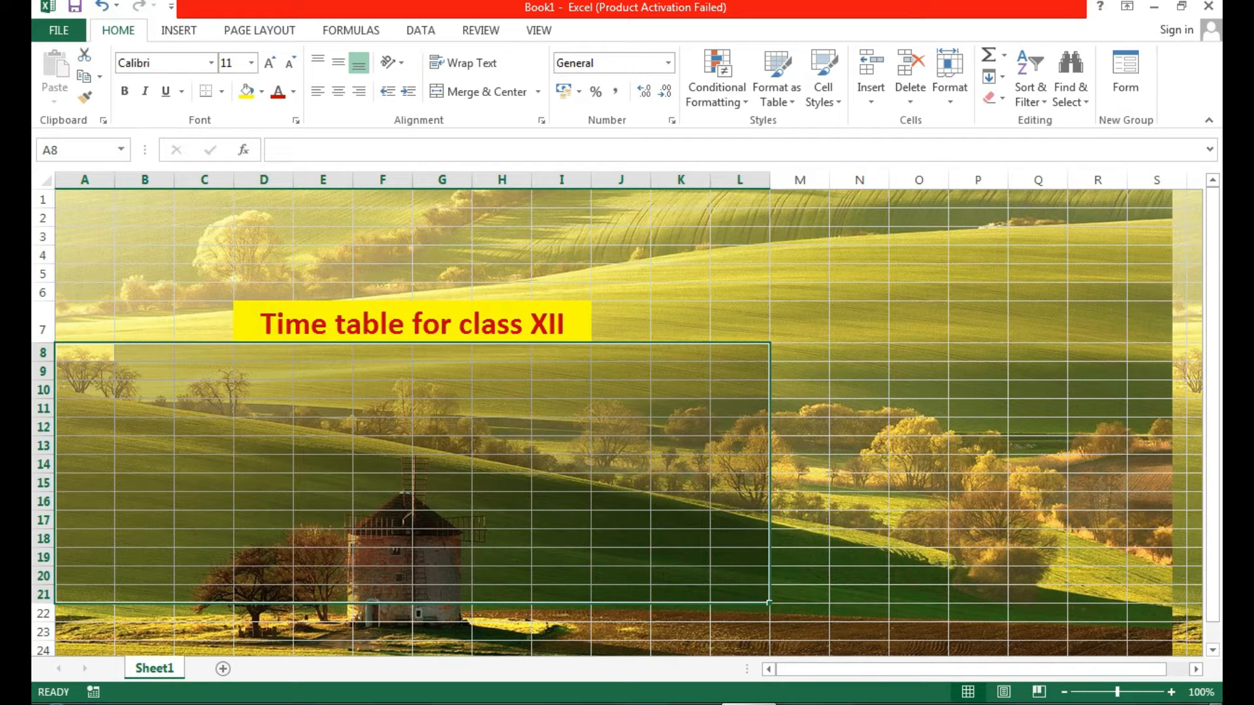
left_click(246, 91)
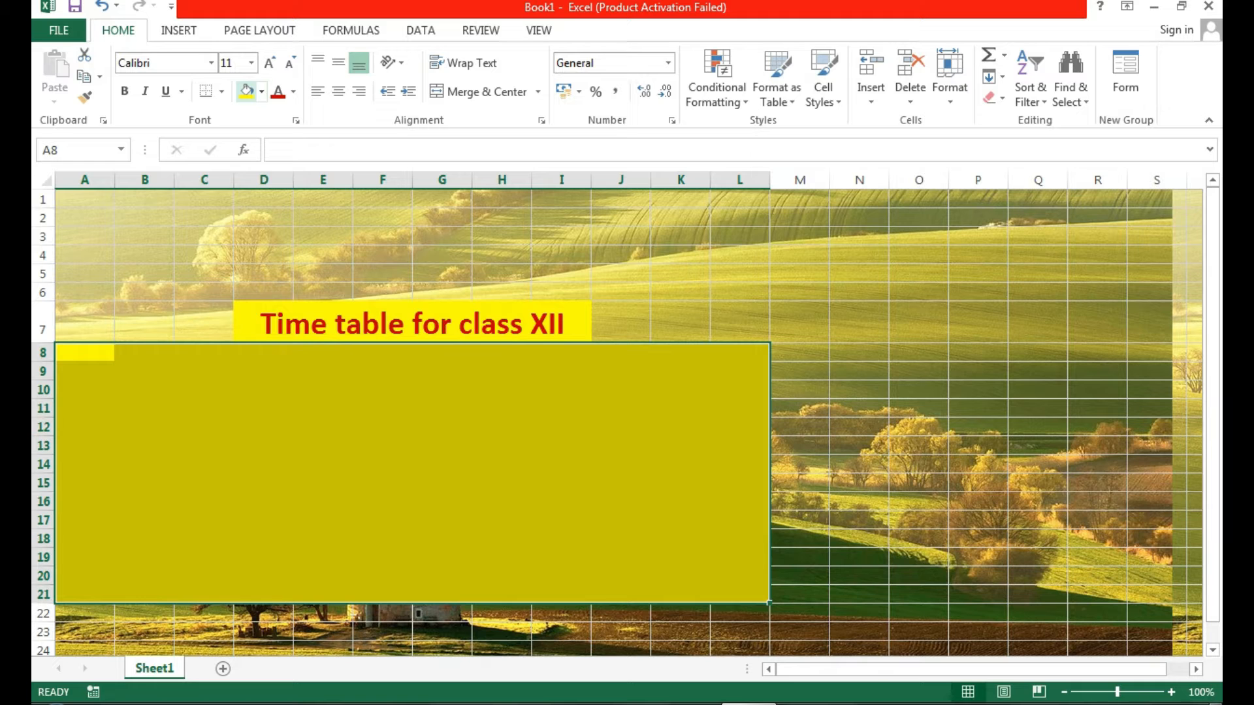
left_click(262, 91)
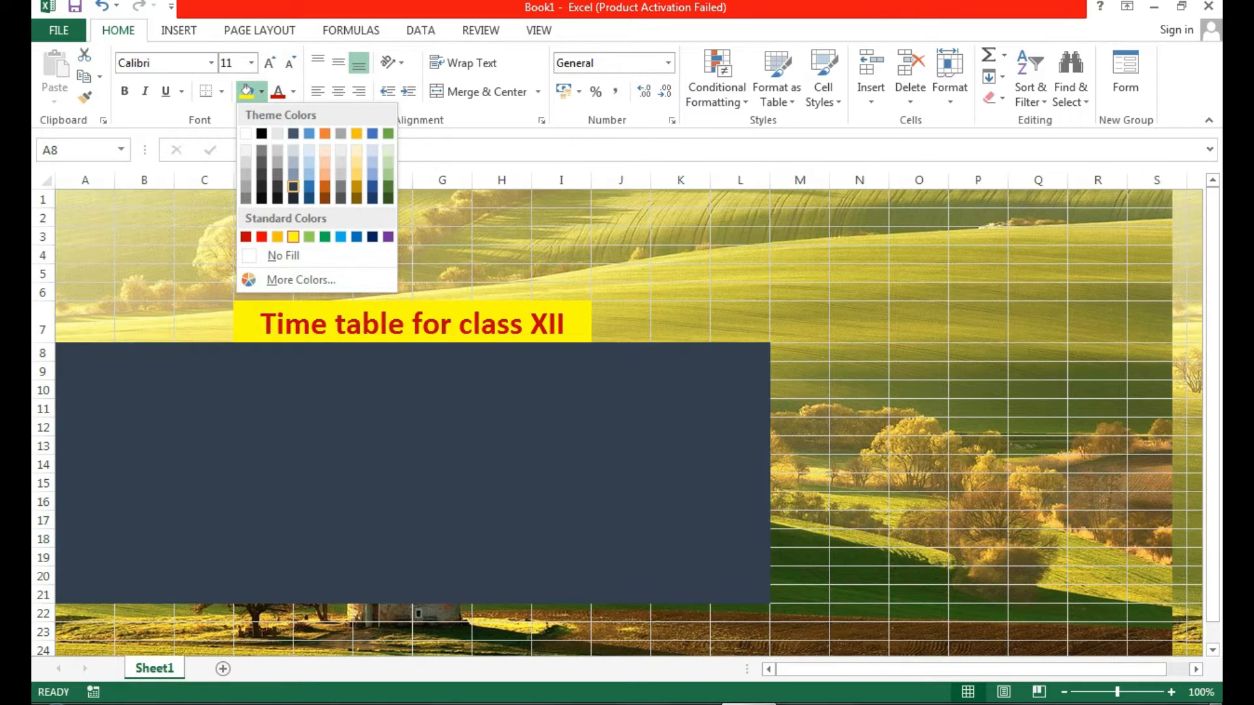
left_click(372, 187)
left_click(857, 519)
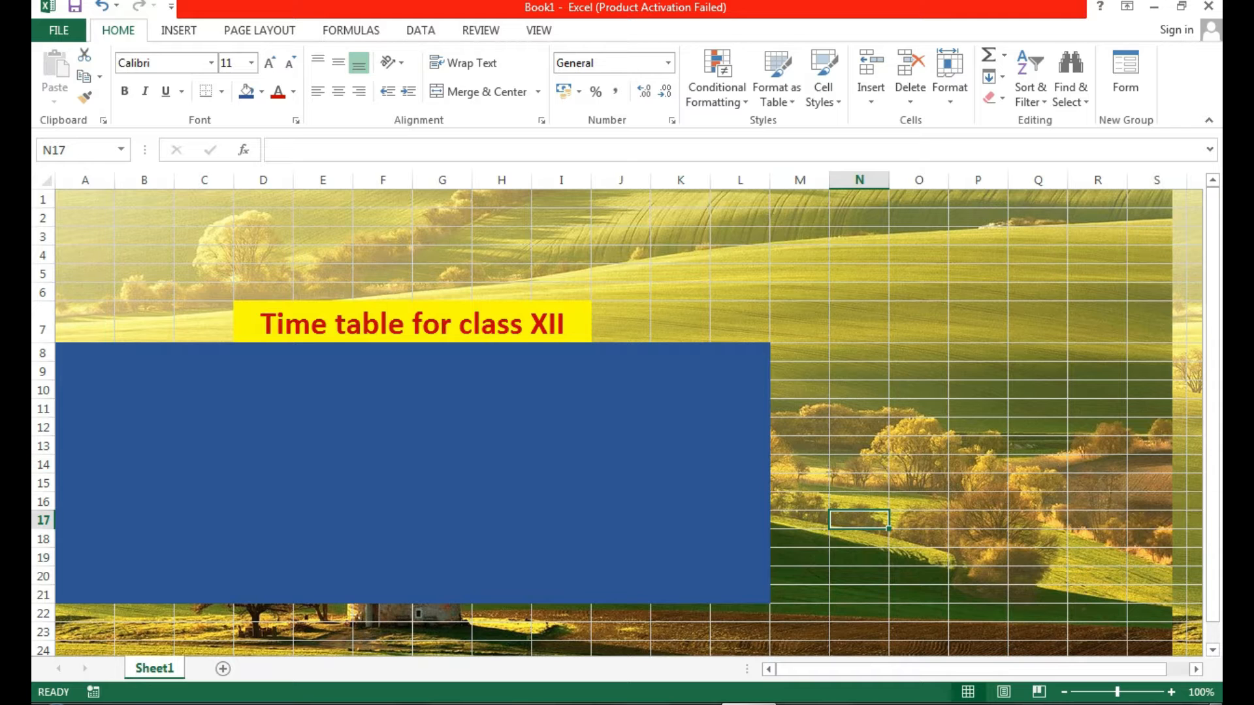
Check several cells in the blue area, then reselect the A8:L21 block.
left_click(204, 427)
left_click(383, 390)
left_click(501, 465)
left_click(263, 409)
left_click(502, 390)
left_click(620, 502)
left_click(382, 520)
left_click(382, 446)
left_click(442, 446)
left_click_drag(85, 352, 740, 595)
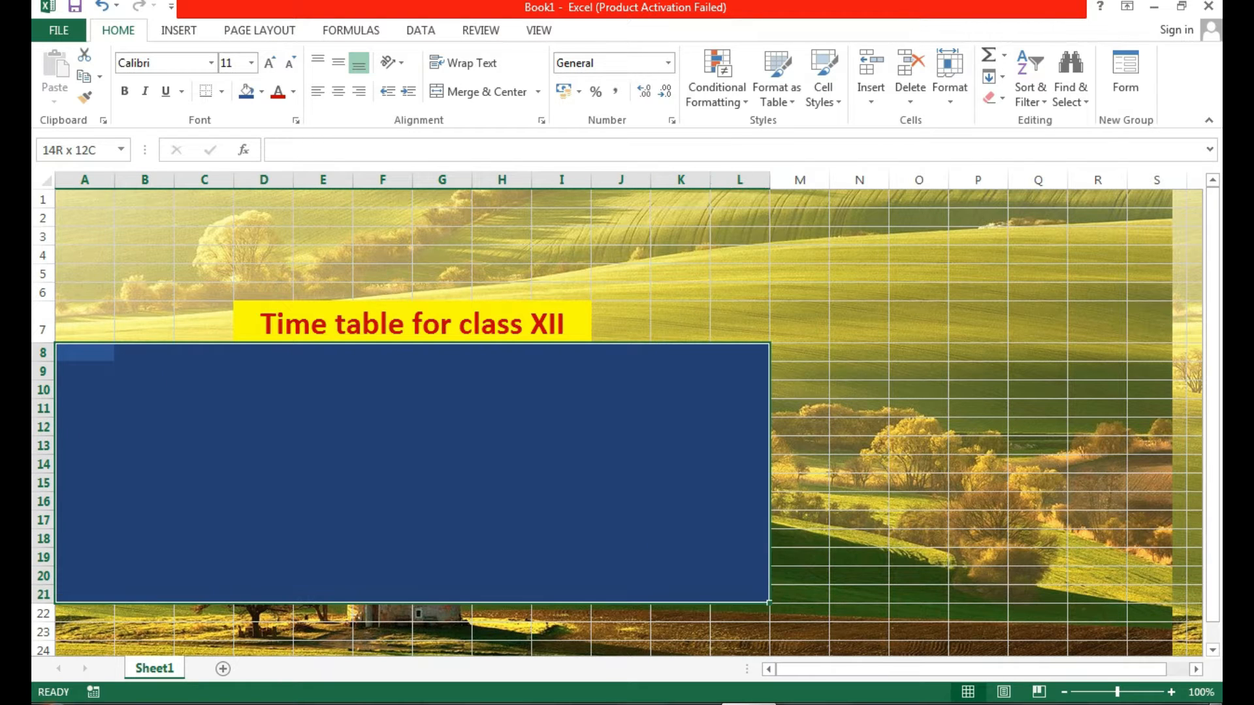
Apply All Borders to every cell of A8:L21.
left_click(221, 92)
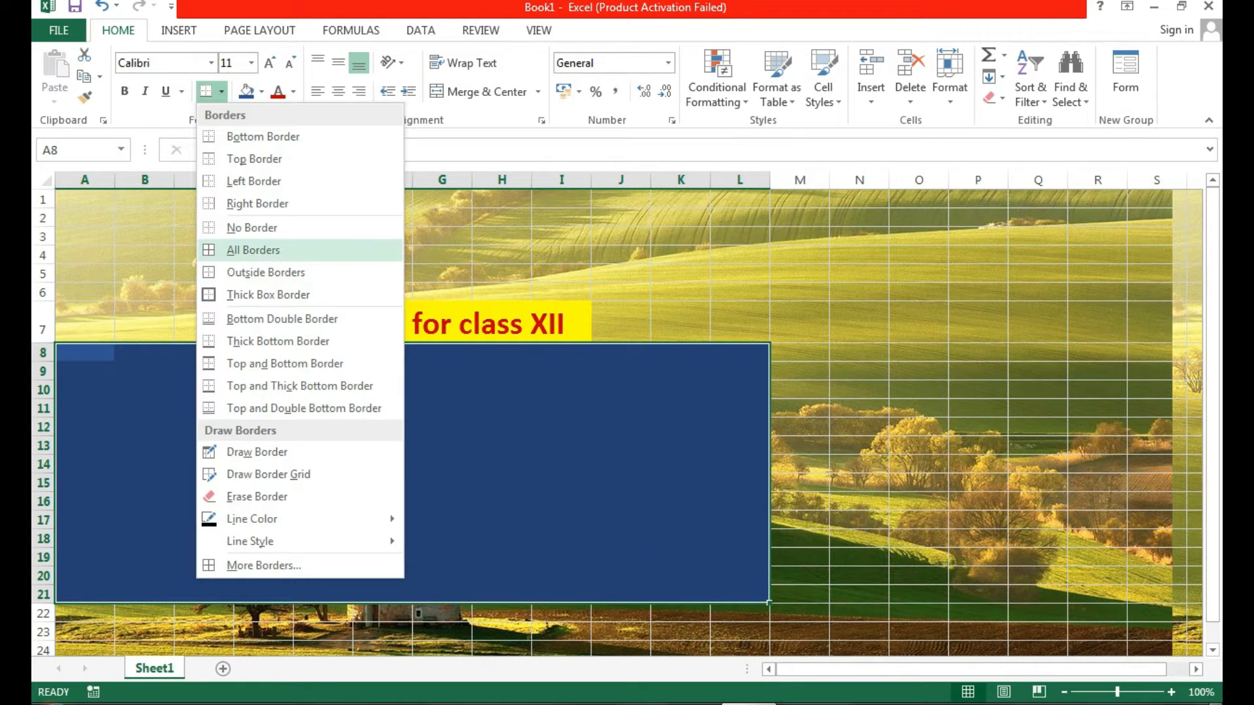
left_click(253, 251)
left_click(859, 445)
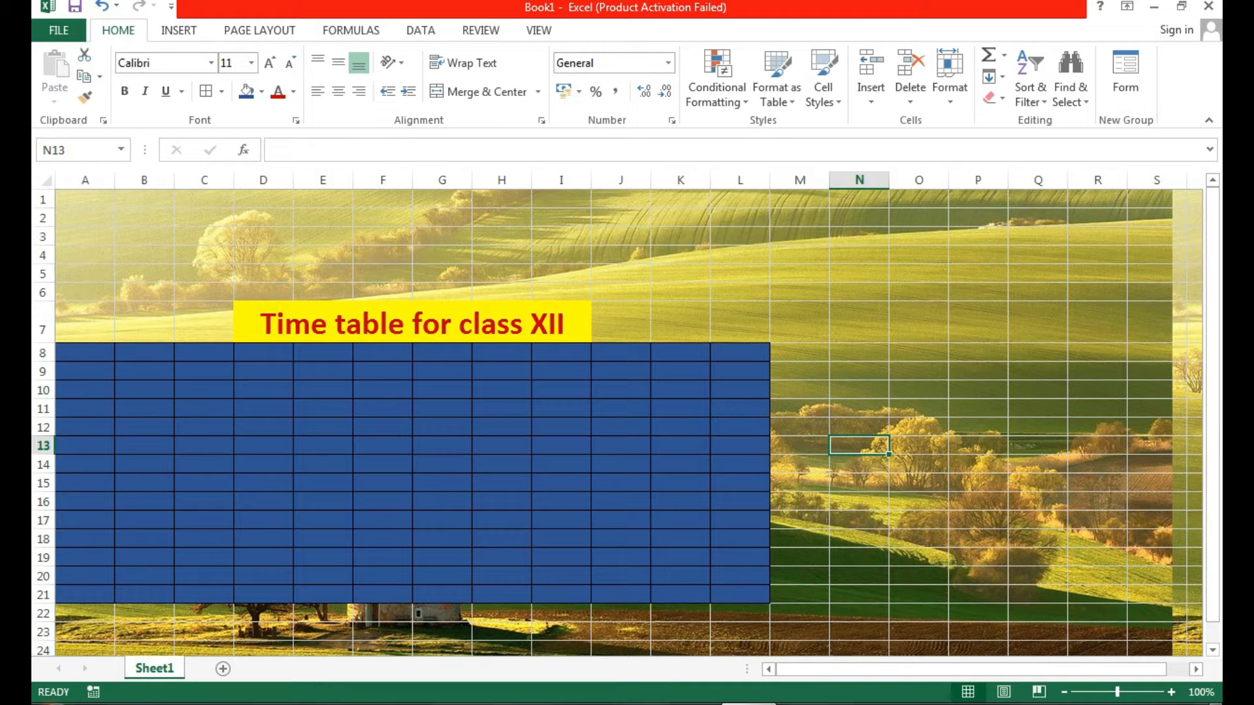
Try merging B8:C21, then undo the merge and return to A11.
left_click_drag(143, 353, 204, 594)
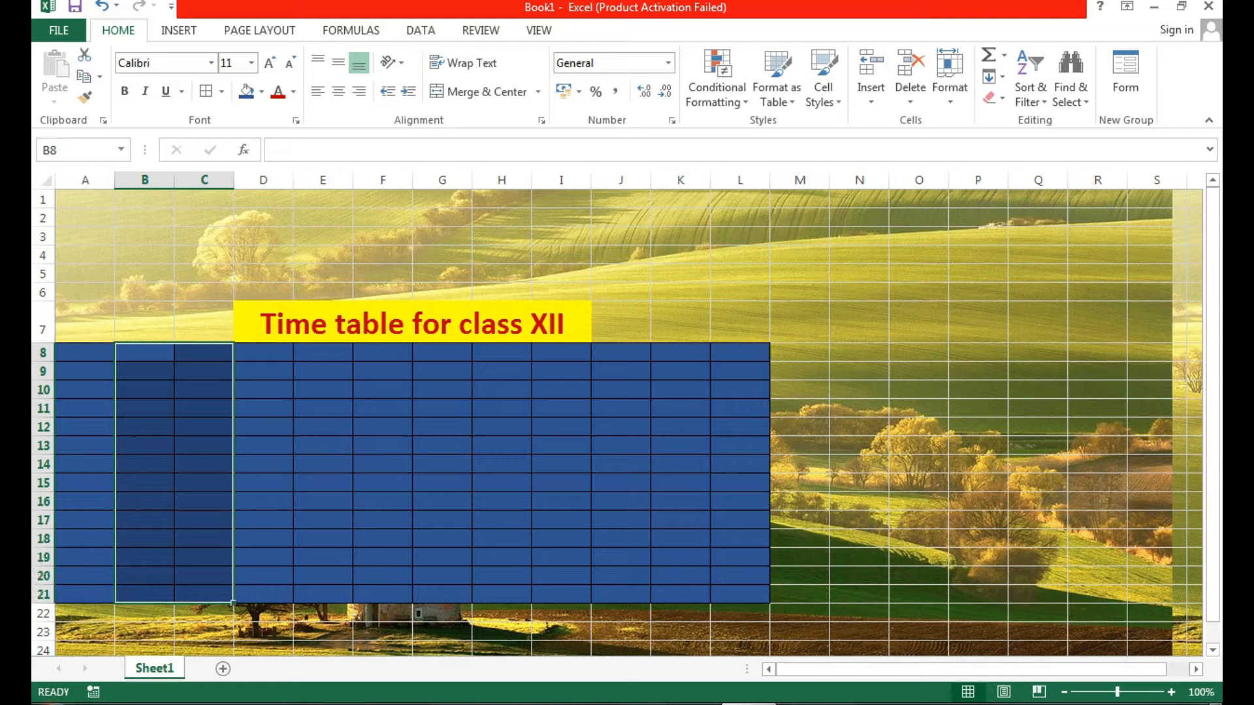
left_click(480, 91)
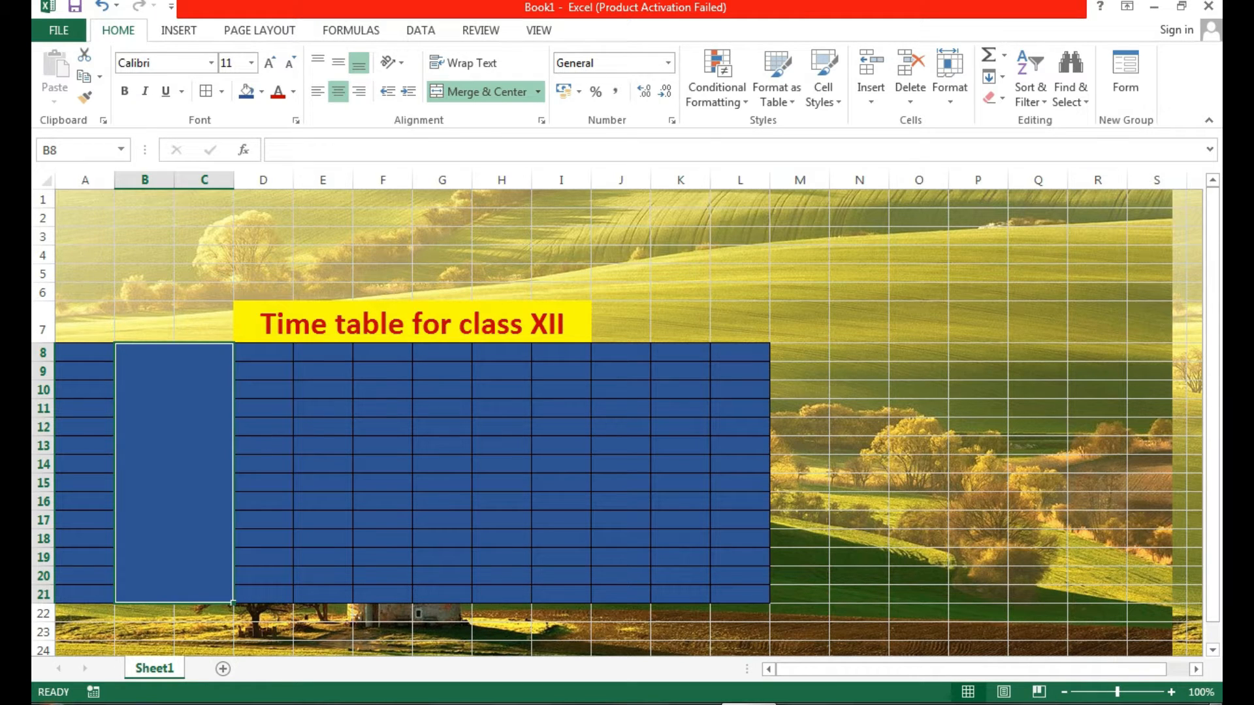
key("ctrl+z")
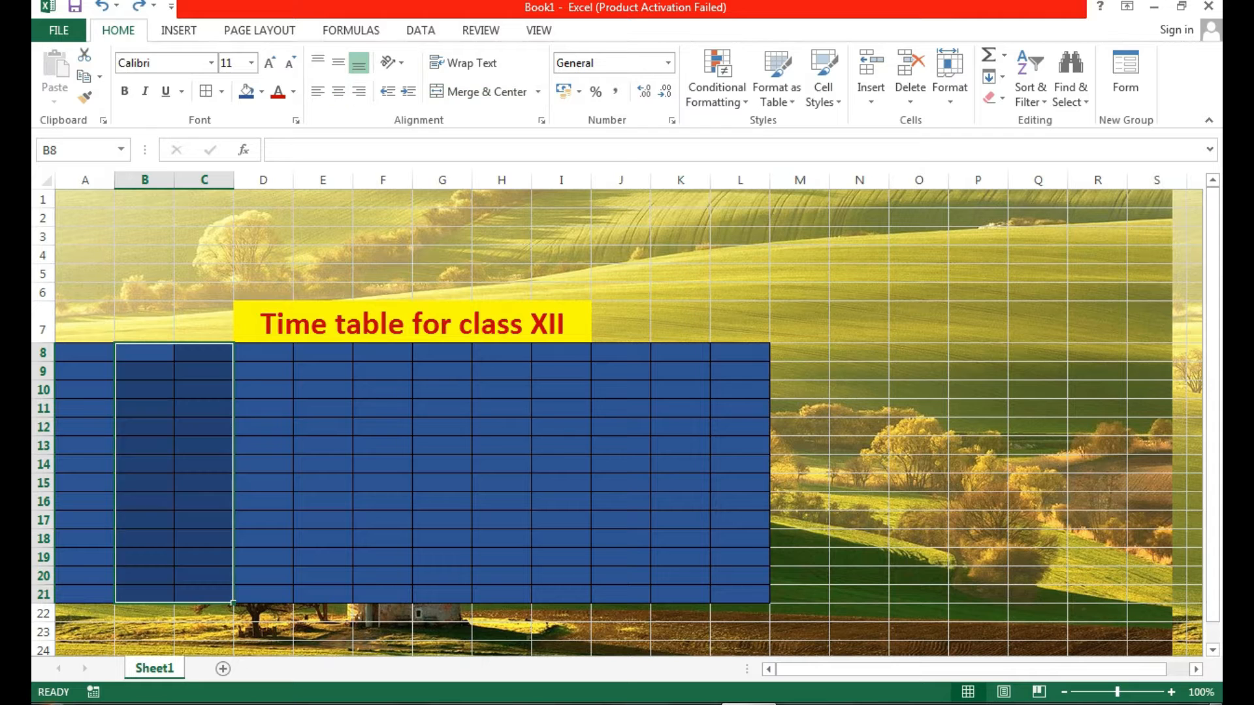
left_click(859, 445)
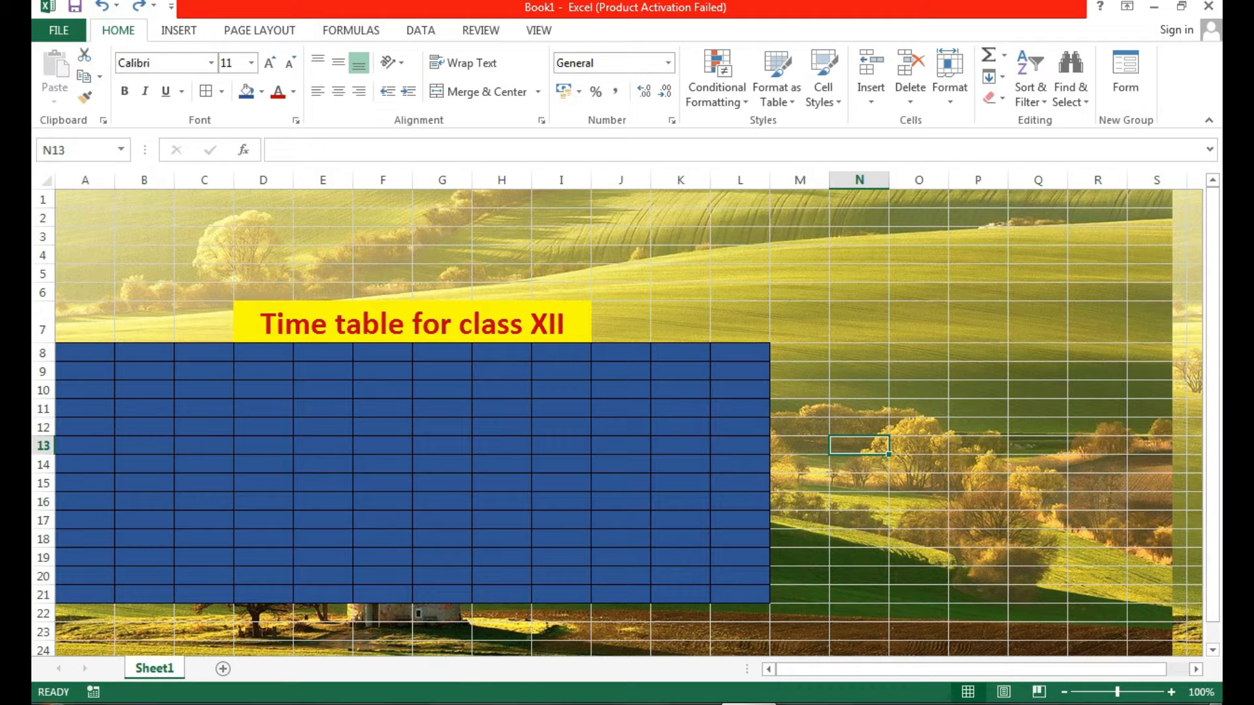
left_click(85, 408)
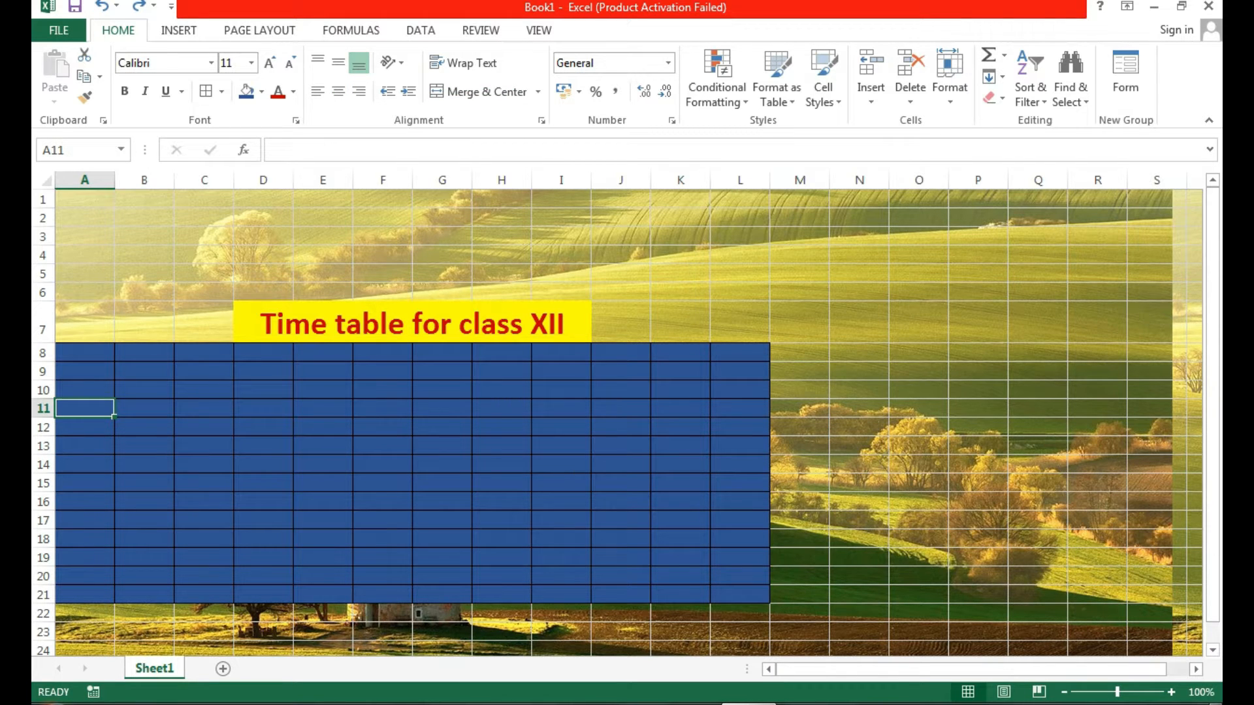
Enter Monday in A10 and Tuesday in A11, then pick cell B9.
key("Up")
type("Monday")
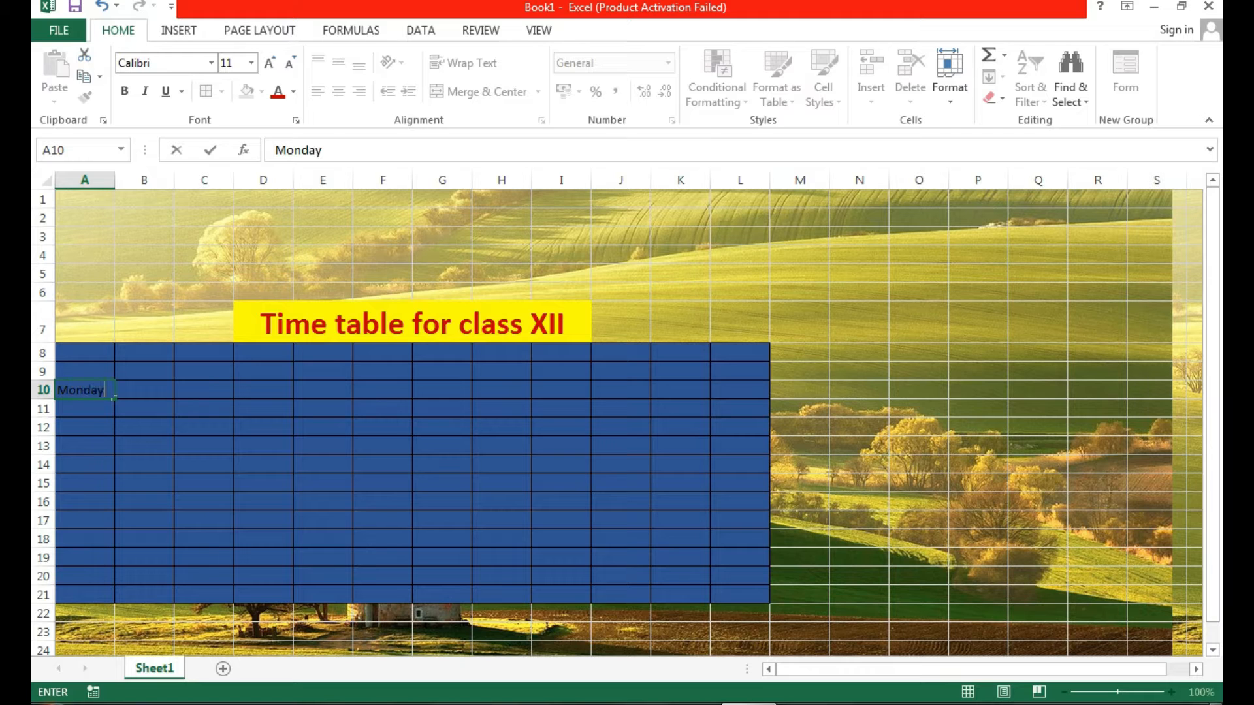
key("Return")
type("T")
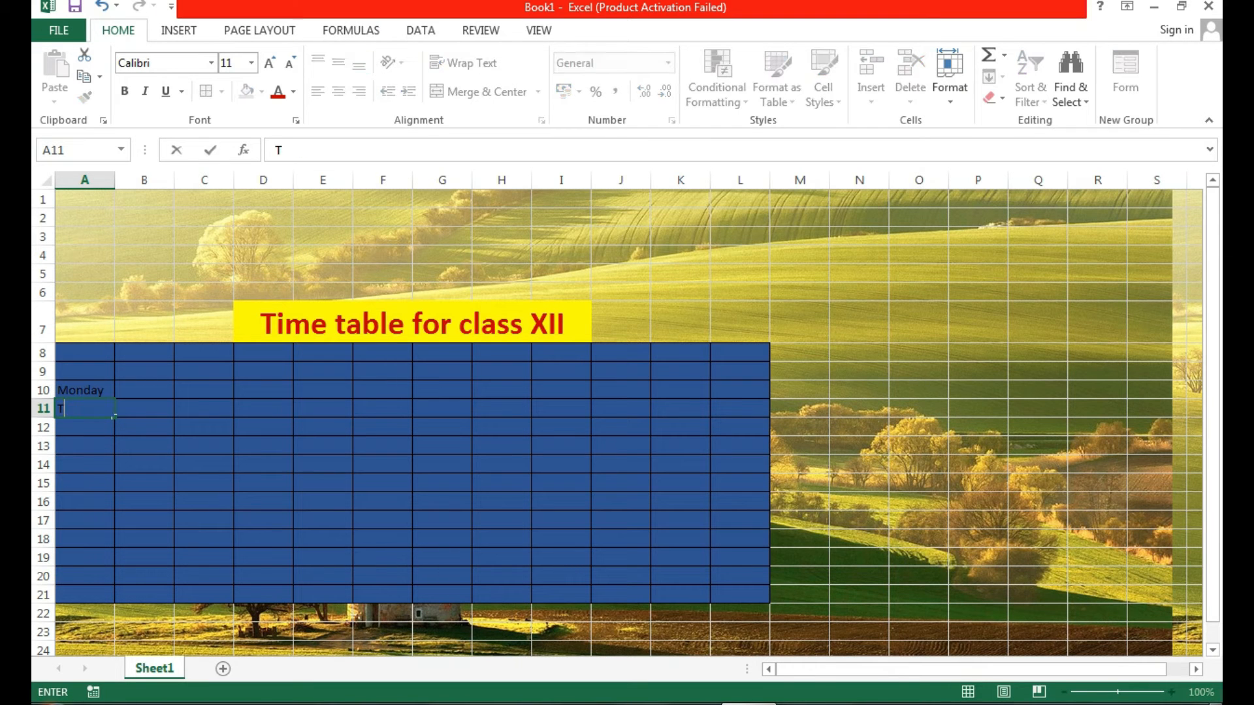
type("uesday")
left_click(85, 520)
left_click(145, 390)
left_click(145, 372)
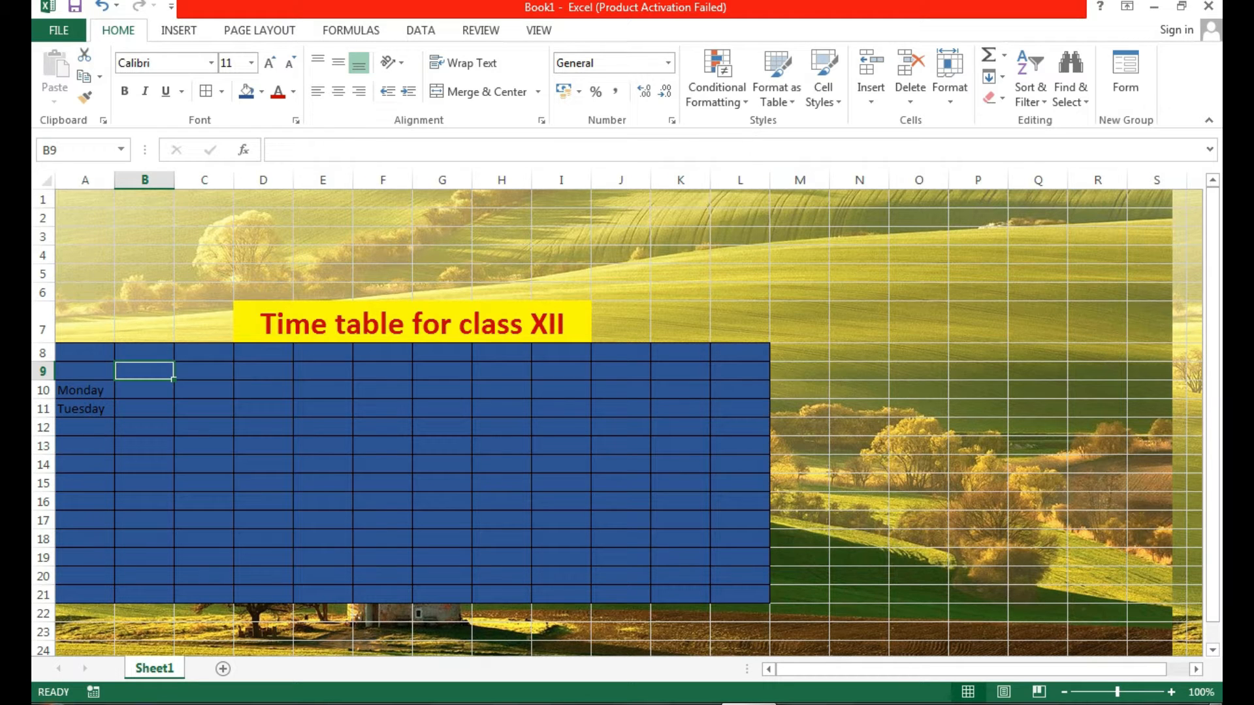
Enter period numbers 1, 2 and 3 in B9:D9 and select B9:E9.
type("1")
key("Tab")
type("2")
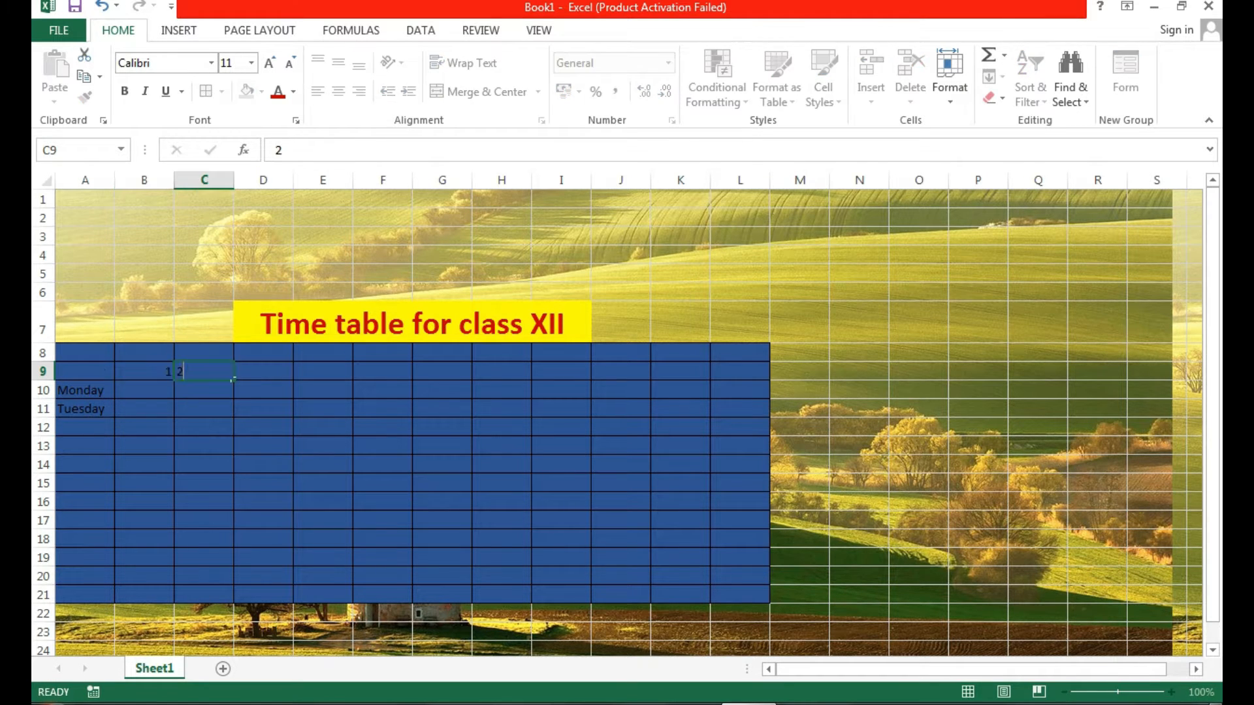
key("Tab")
type("3")
key("Tab")
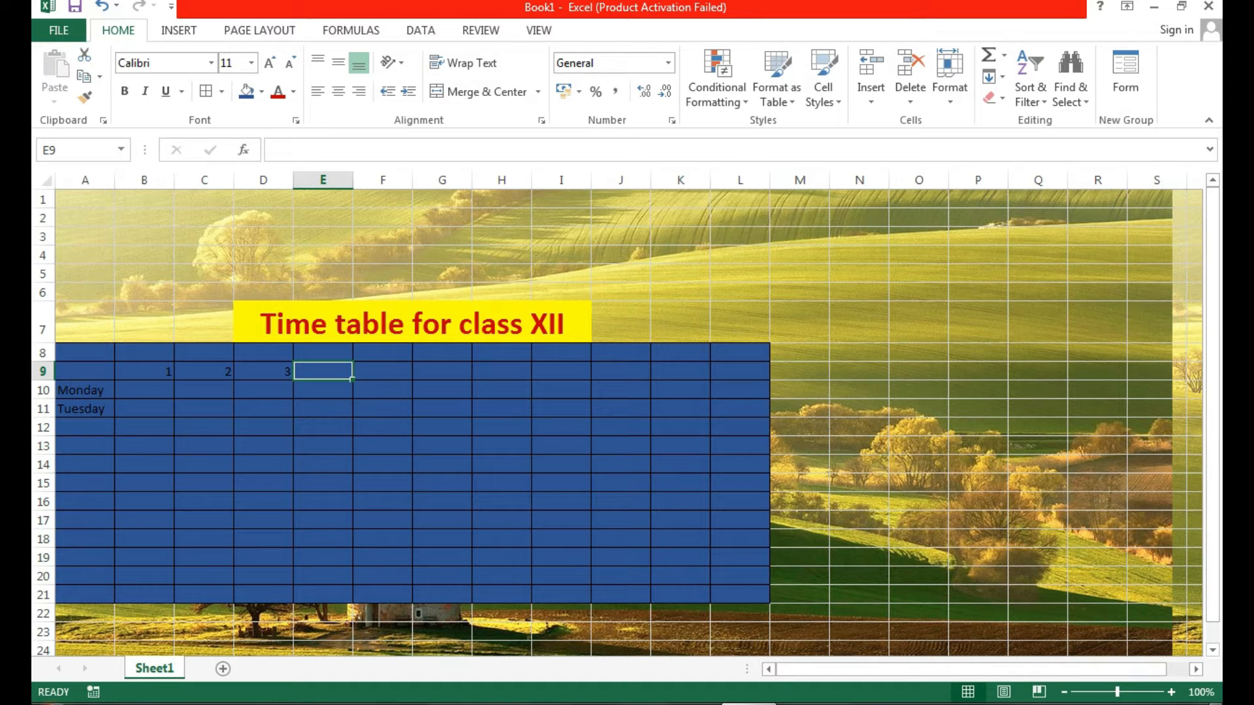
left_click_drag(144, 372, 740, 371)
left_click(263, 501)
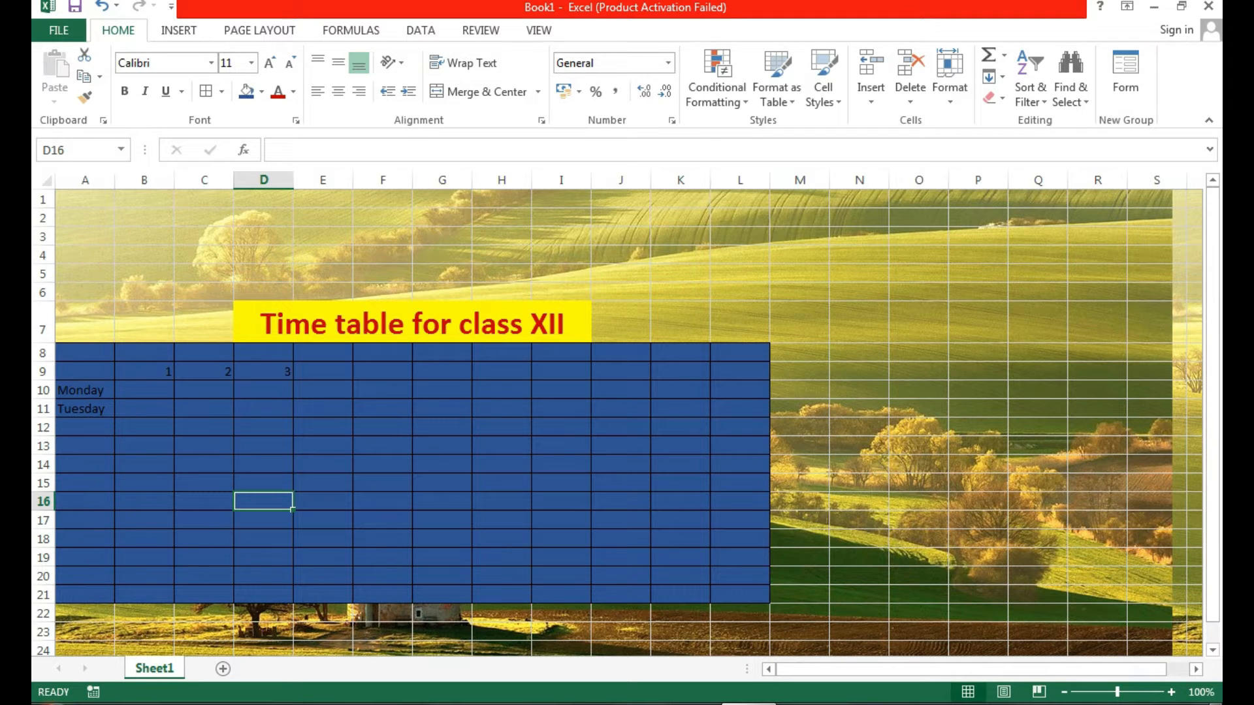
left_click_drag(144, 372, 323, 372)
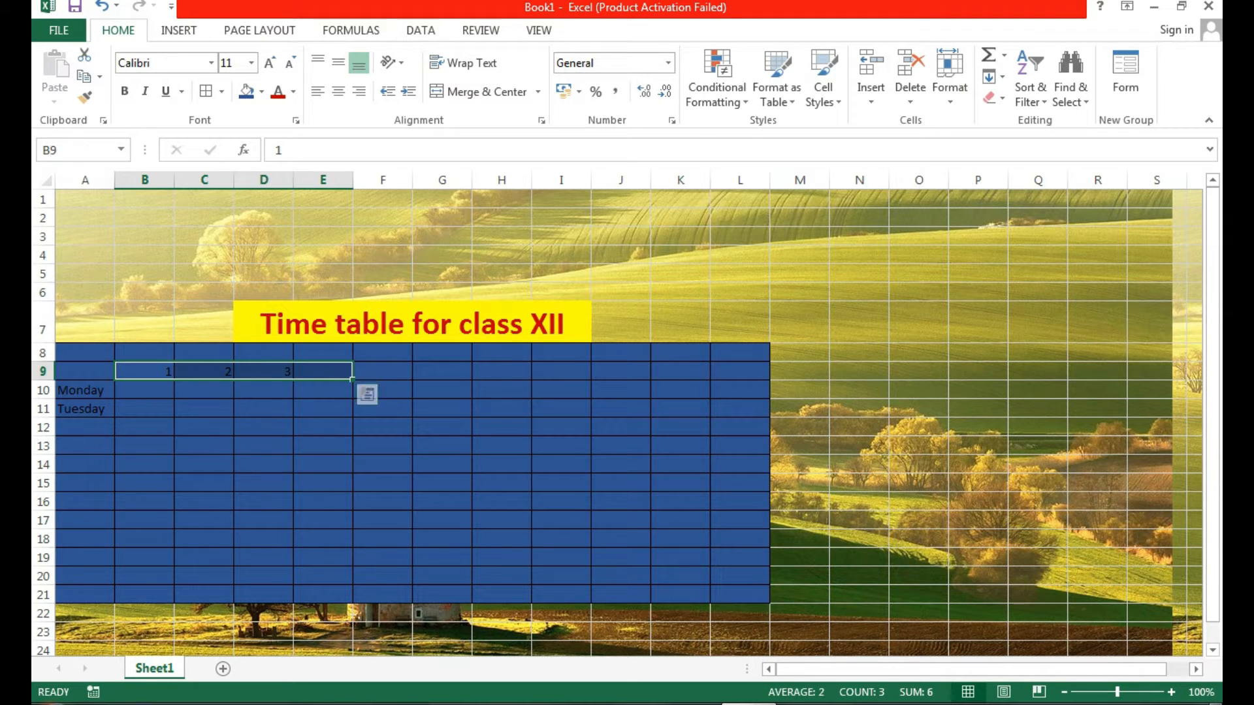
Center the period numbers in B9:E9 and increase their font size.
left_click(338, 92)
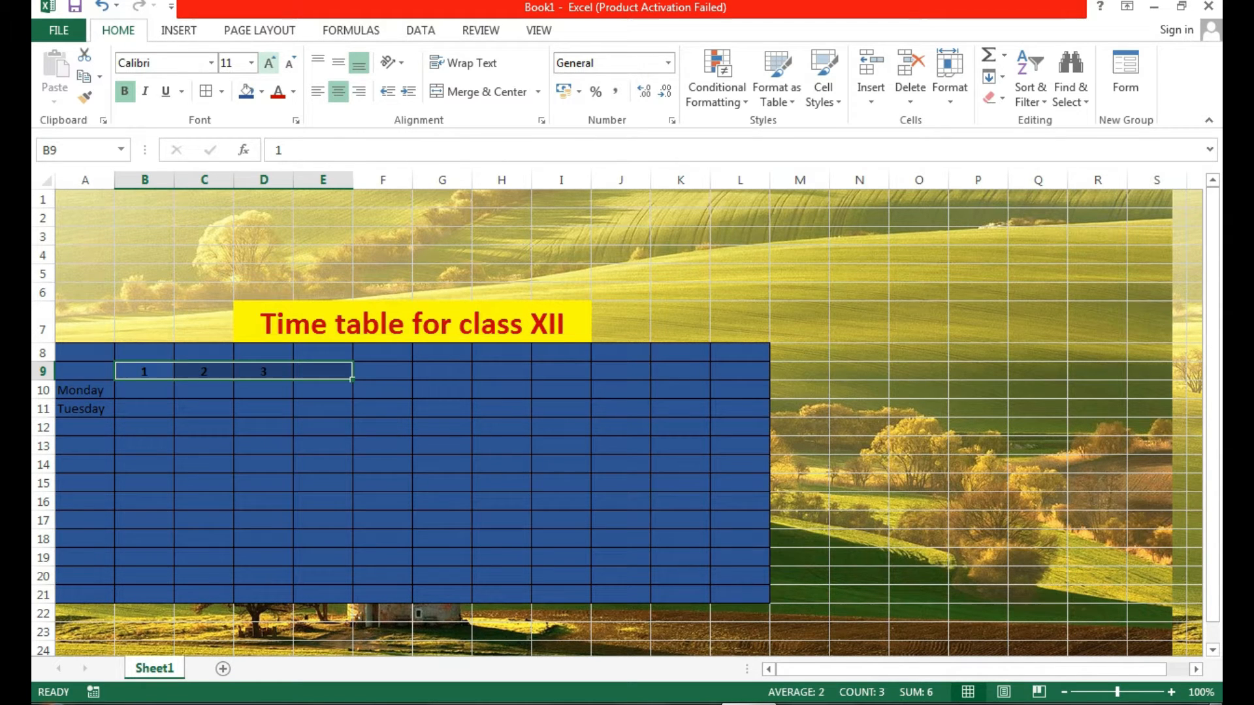
left_click(270, 63)
left_click(270, 64)
left_click(269, 63)
left_click(442, 527)
Make Monday and Tuesday in A10:A11 bold gold text.
left_click_drag(85, 397, 91, 418)
left_click(124, 91)
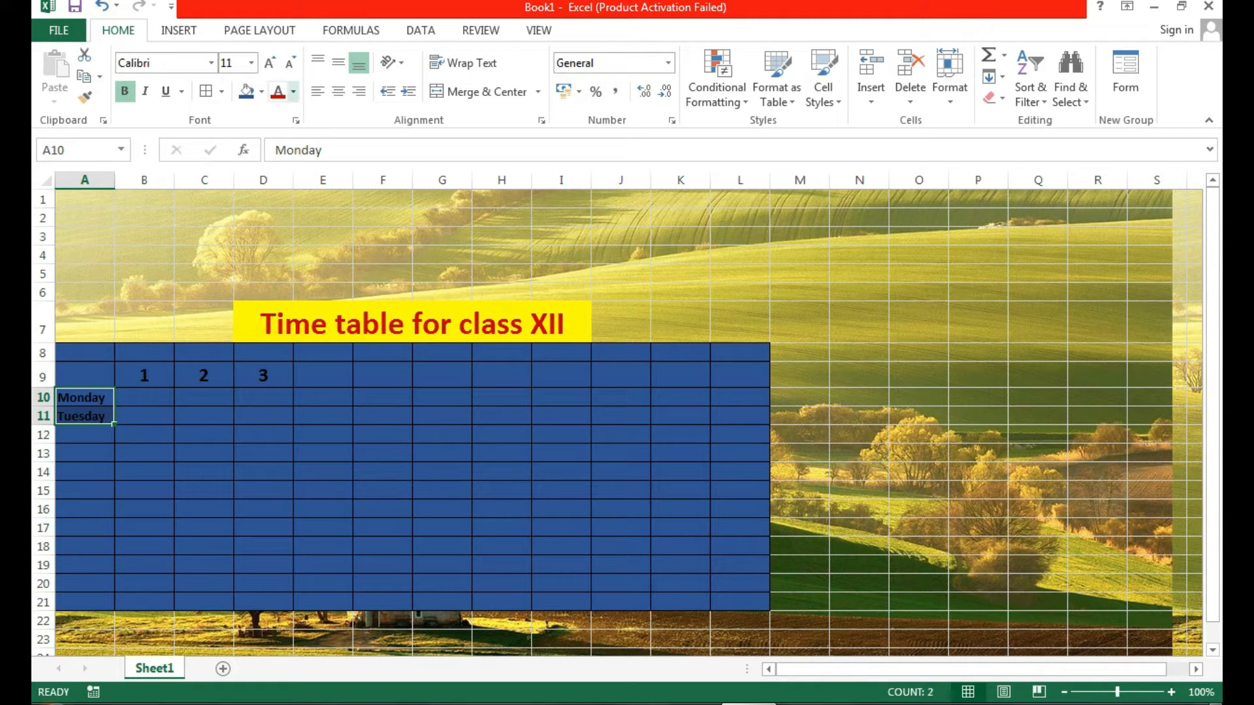
left_click(294, 91)
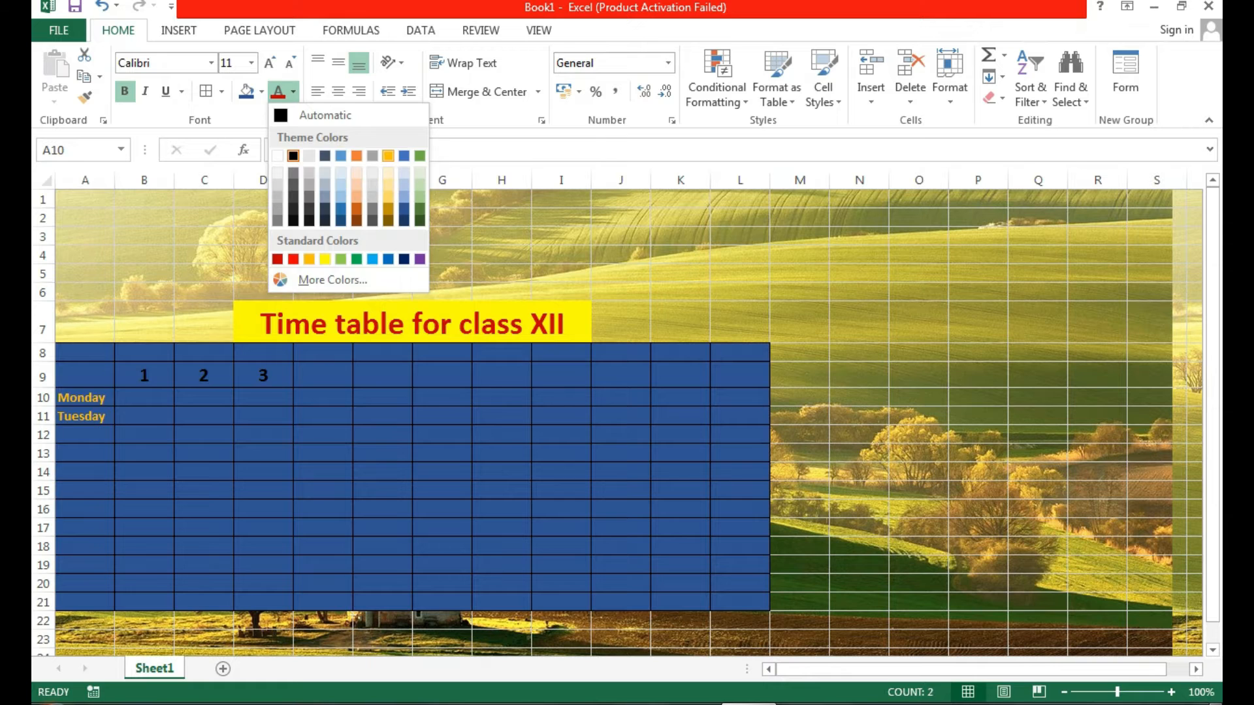
left_click(388, 155)
left_click(383, 509)
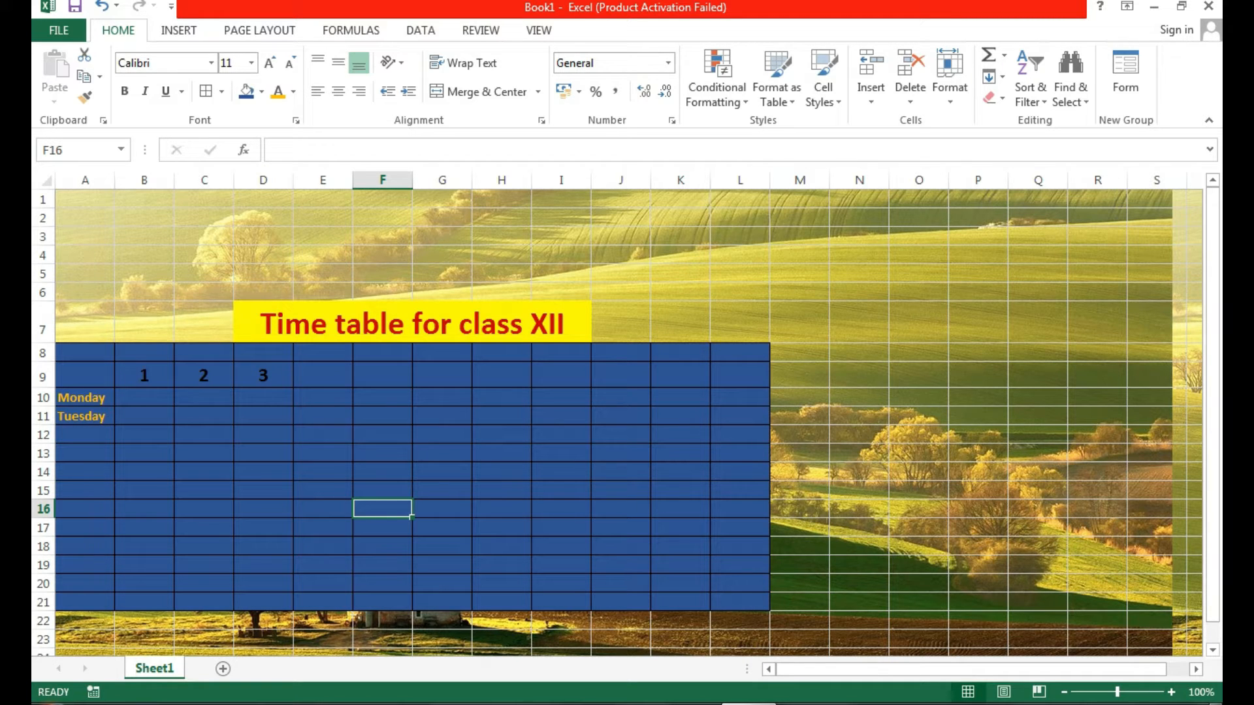
On Sheet2, drag column A's border to widen it to 24.57 characters.
left_click(978, 434)
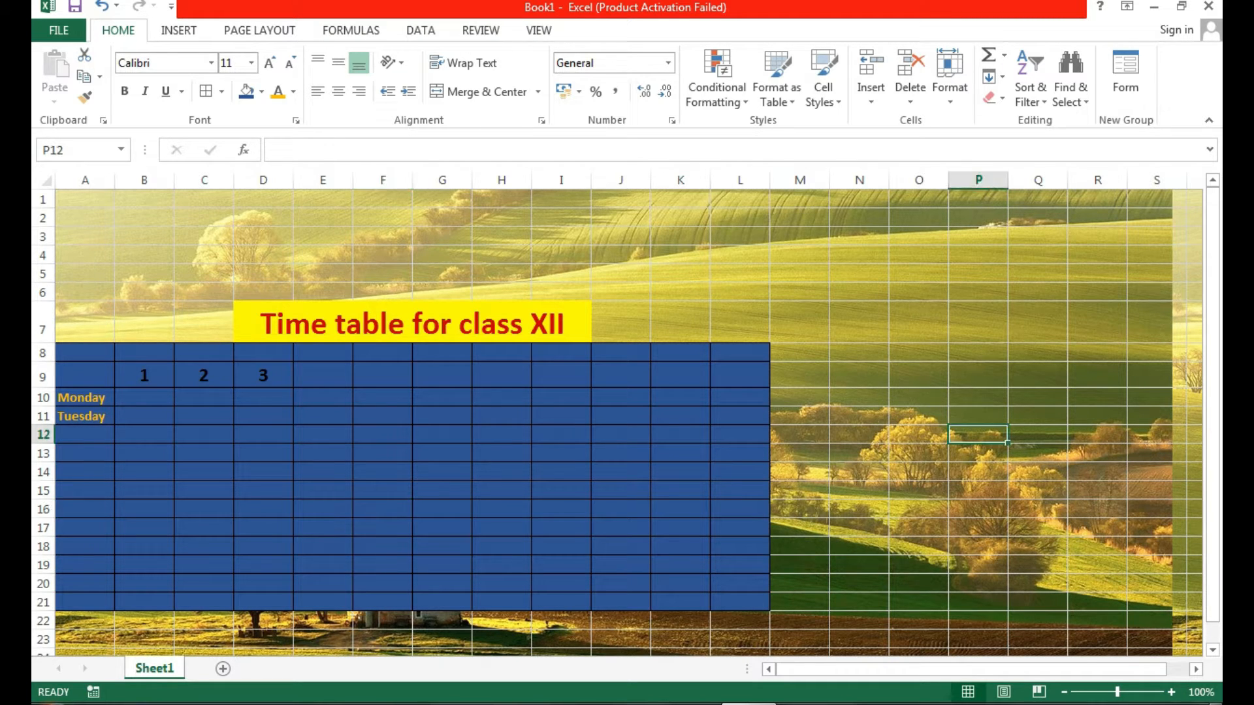
left_click_drag(85, 237, 947, 499)
left_click_drag(1213, 407, 1212, 309)
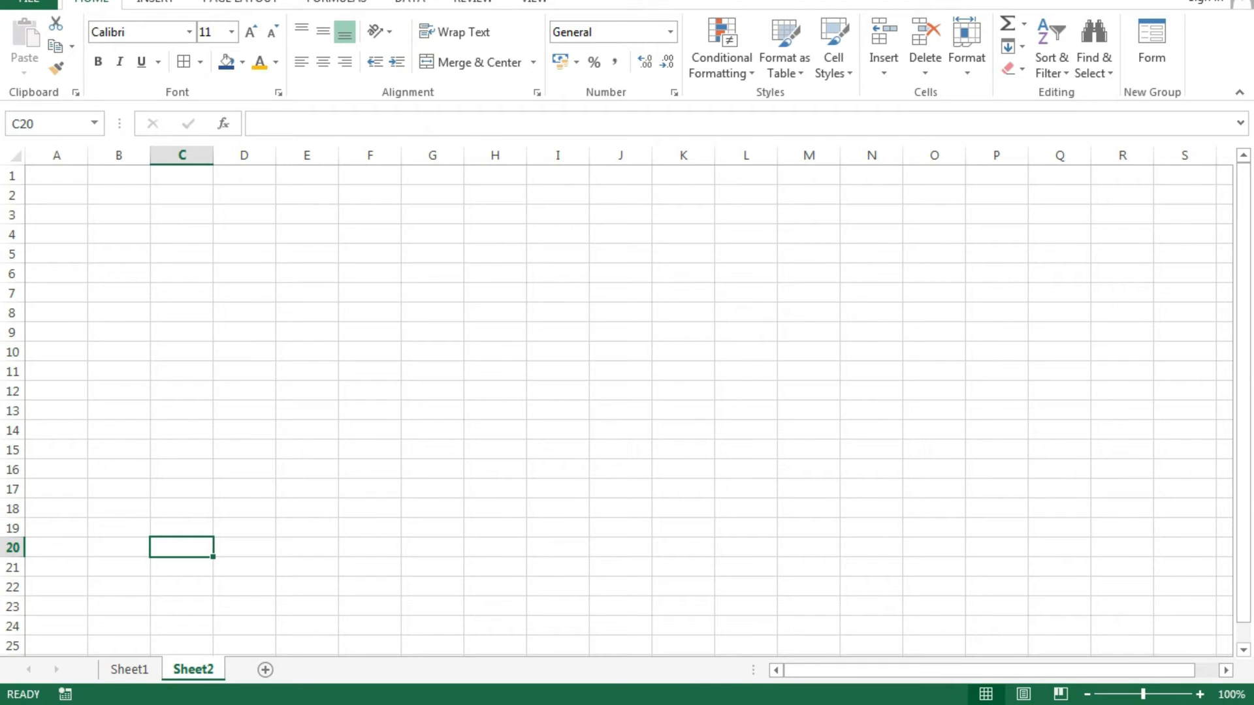
left_click(369, 410)
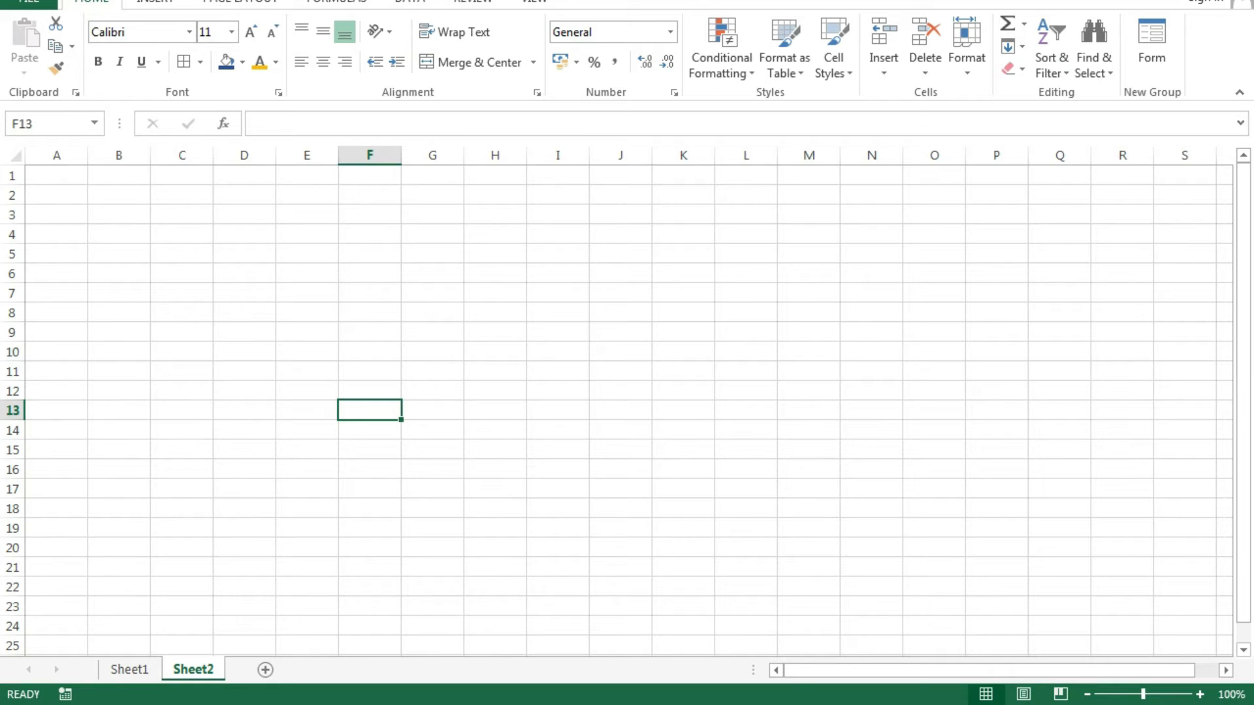
left_click(245, 351)
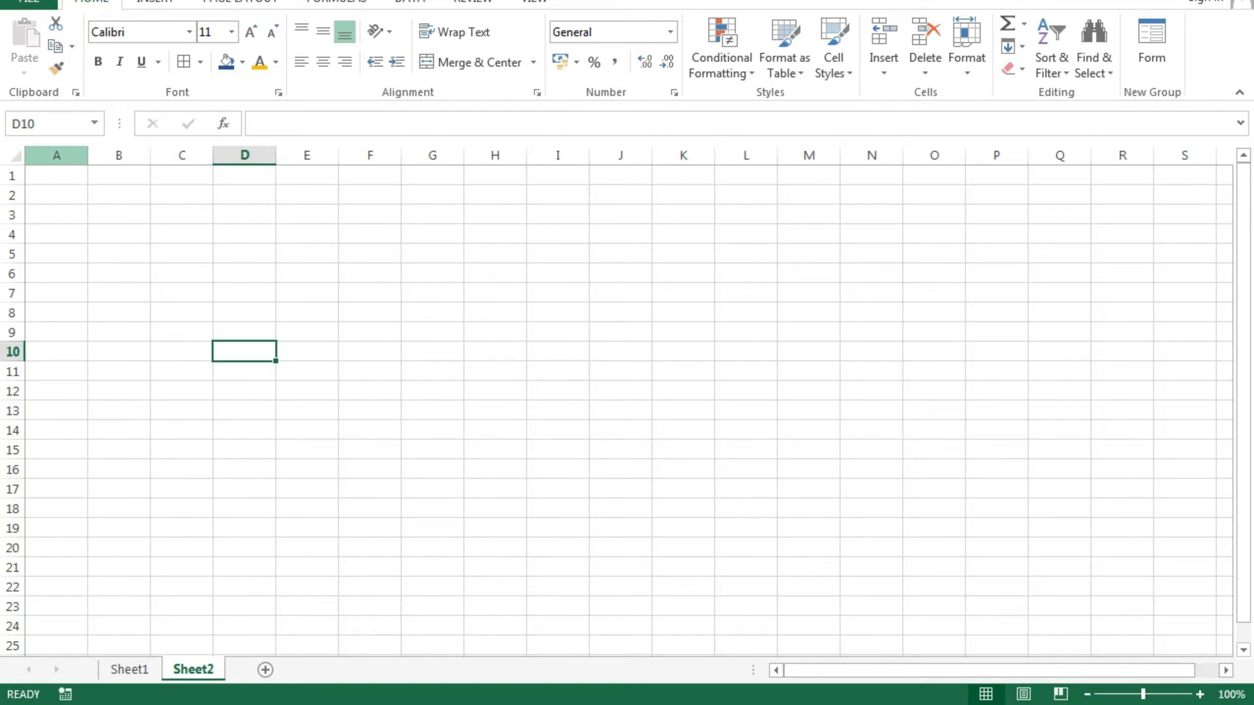
left_click(56, 154)
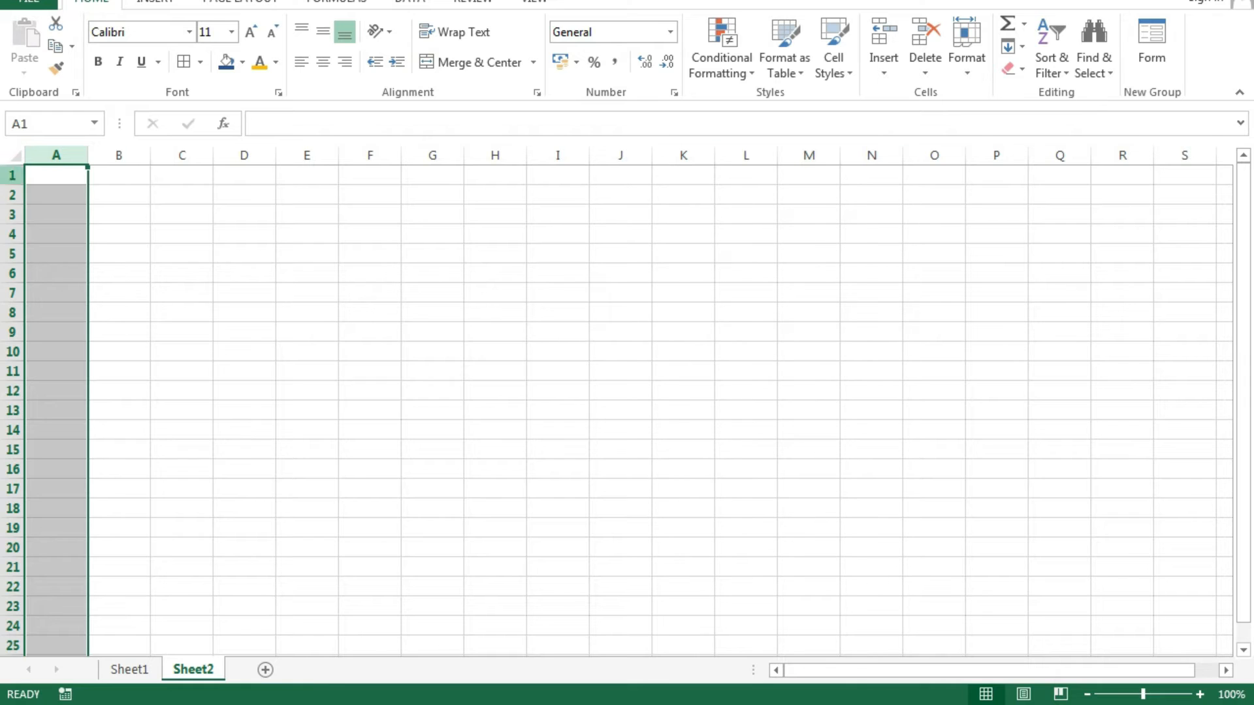
left_click(432, 488)
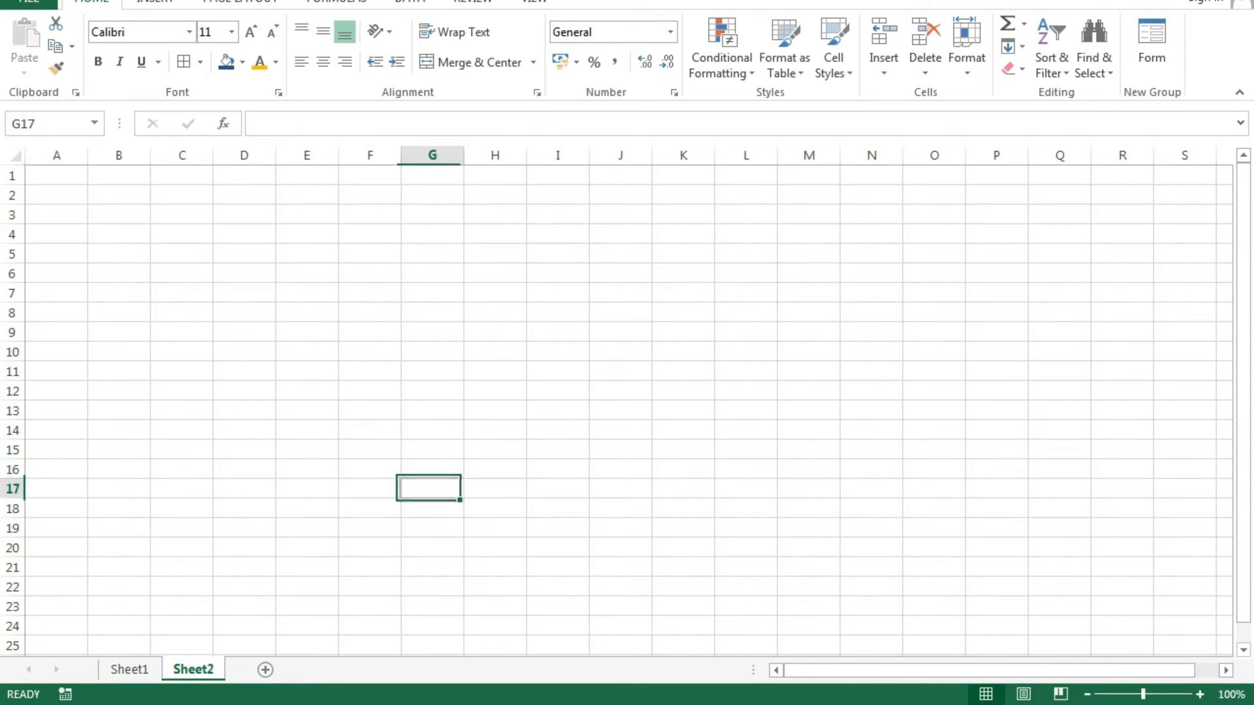
left_click(56, 175)
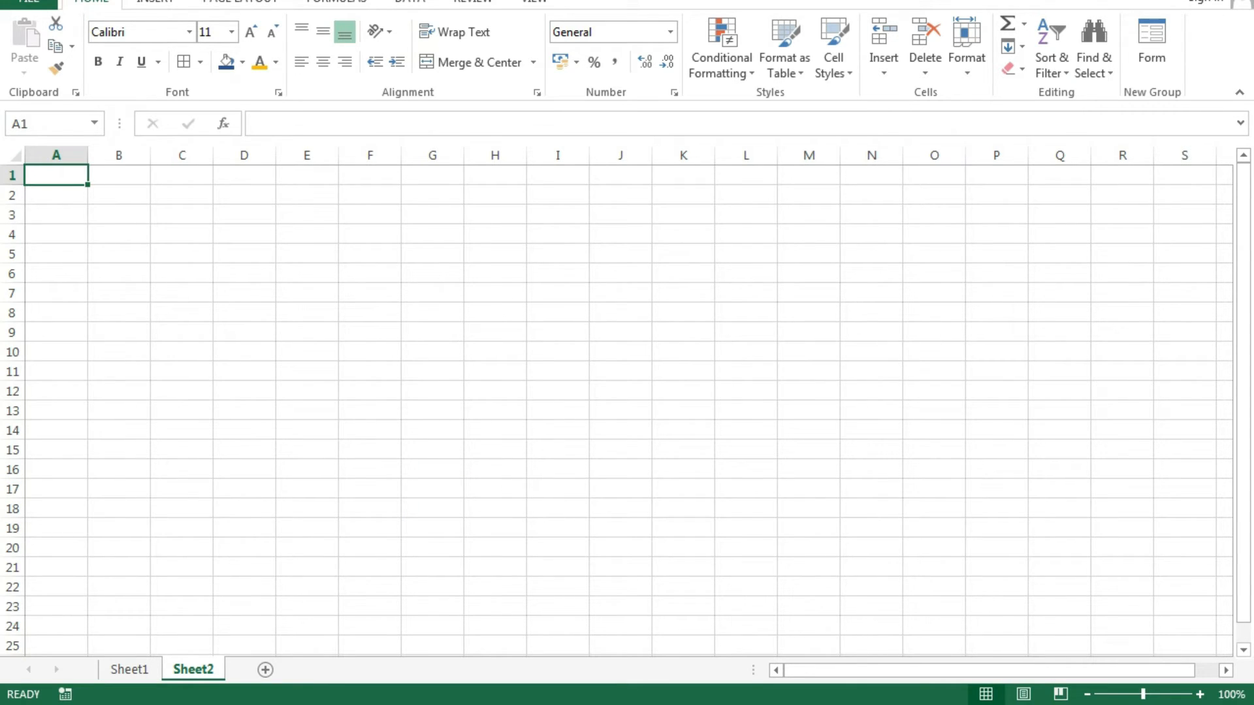
left_click(307, 332)
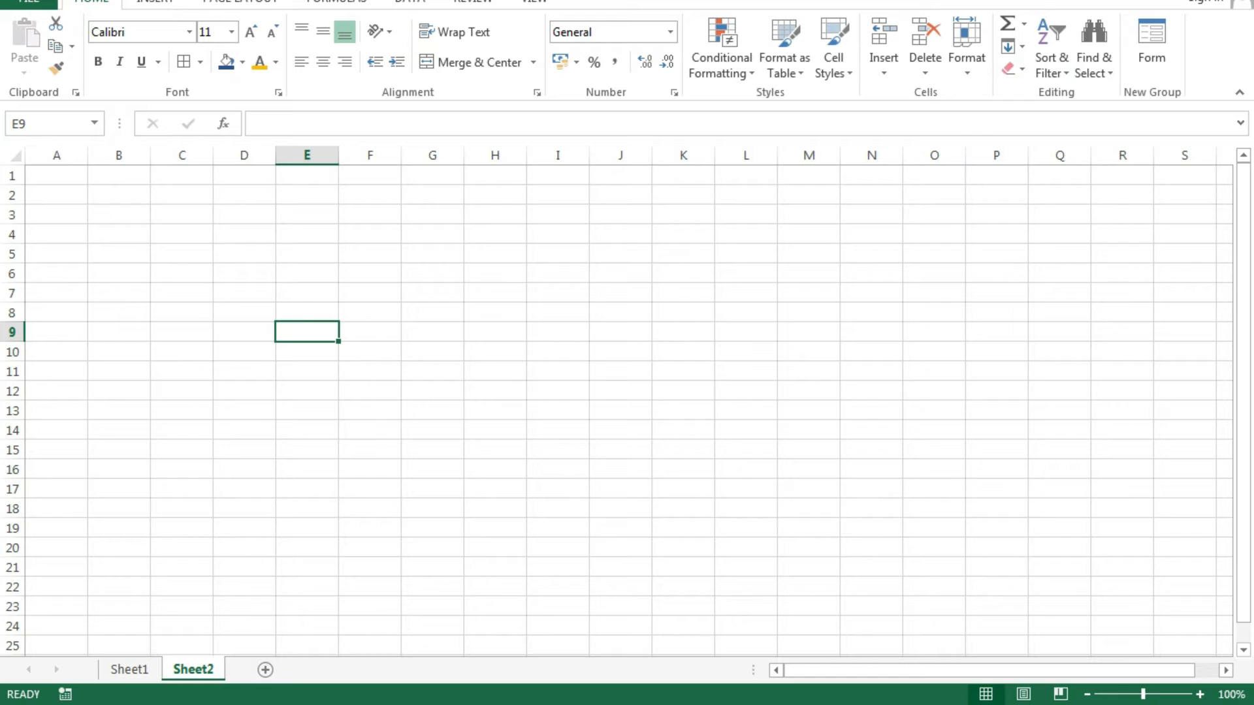
left_click_drag(87, 154, 222, 155)
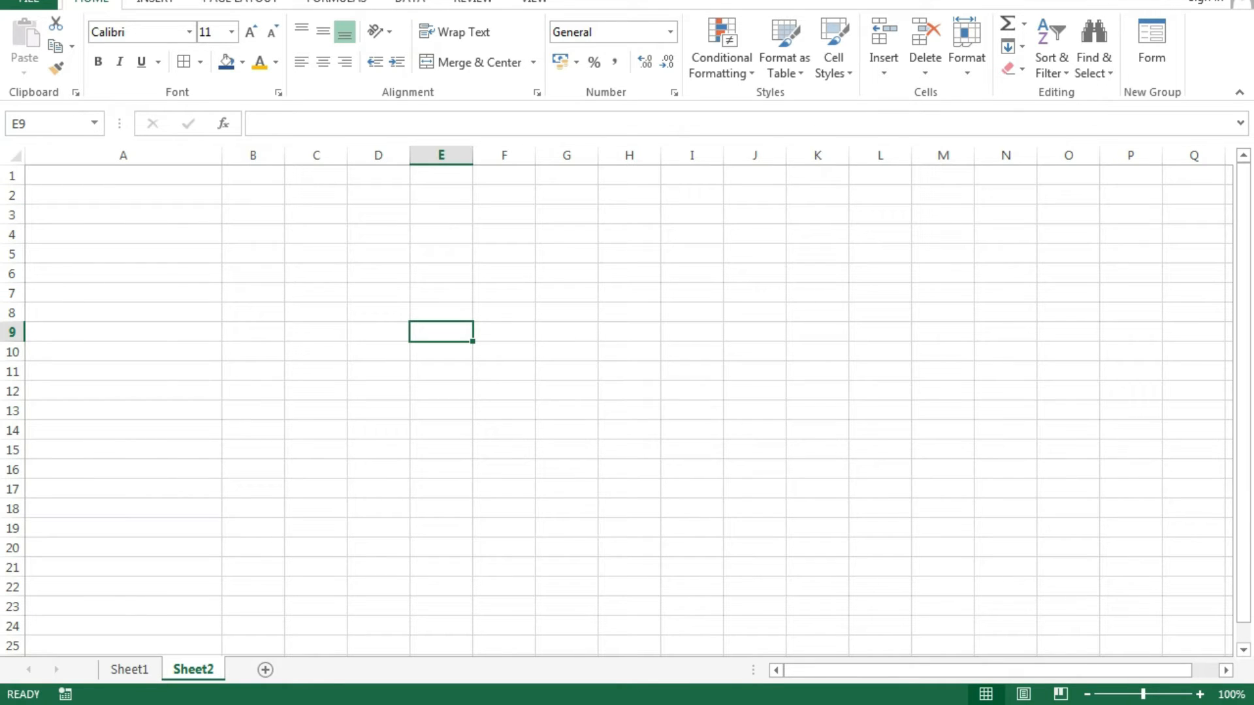
Make row 1 taller and type 'ihdashdjkashdjkashdkjhkjhjkhjkh' into cell A1.
left_click_drag(12, 186, 12, 270)
left_click(252, 494)
left_click(123, 215)
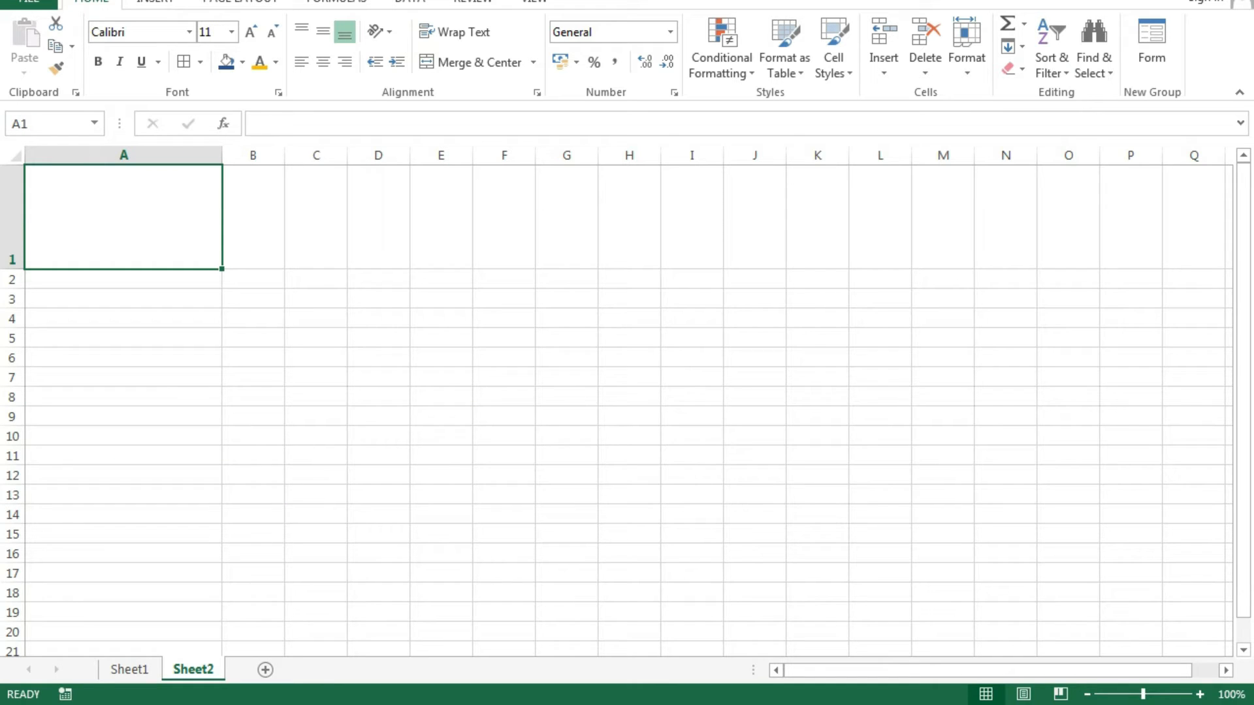
type("ihdashdjkashdjkashd")
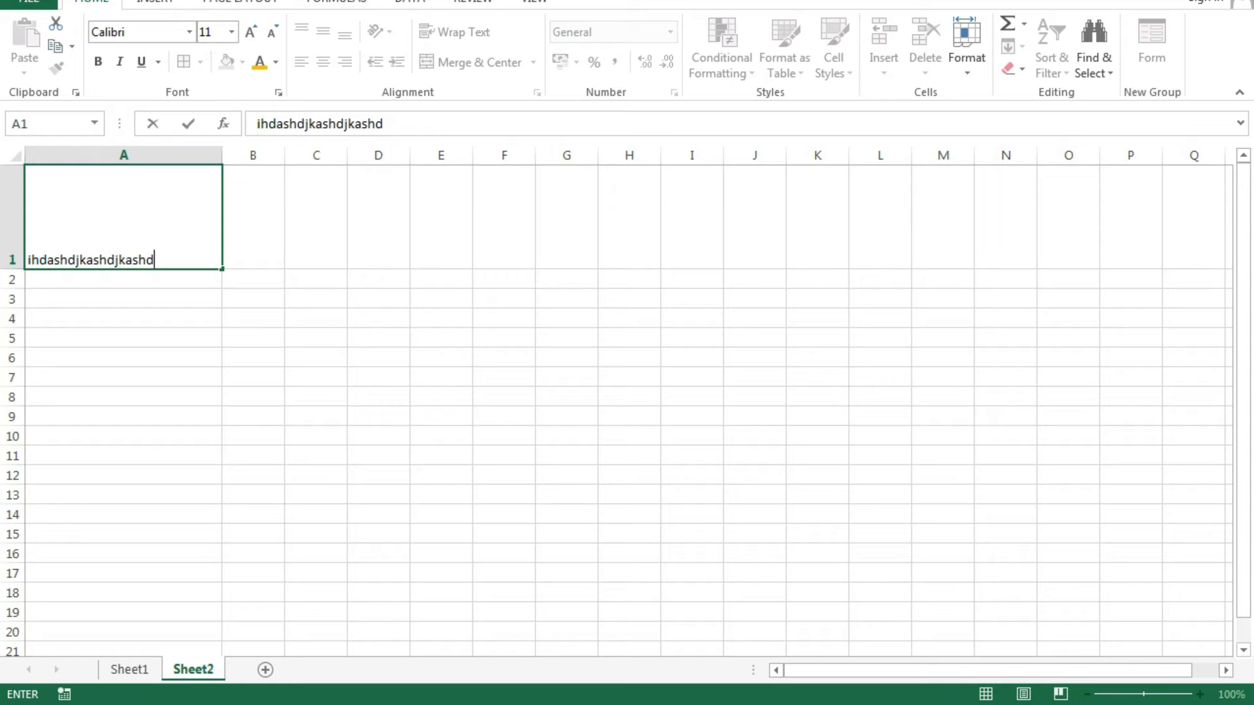
type("kjhkjhjkhjkh")
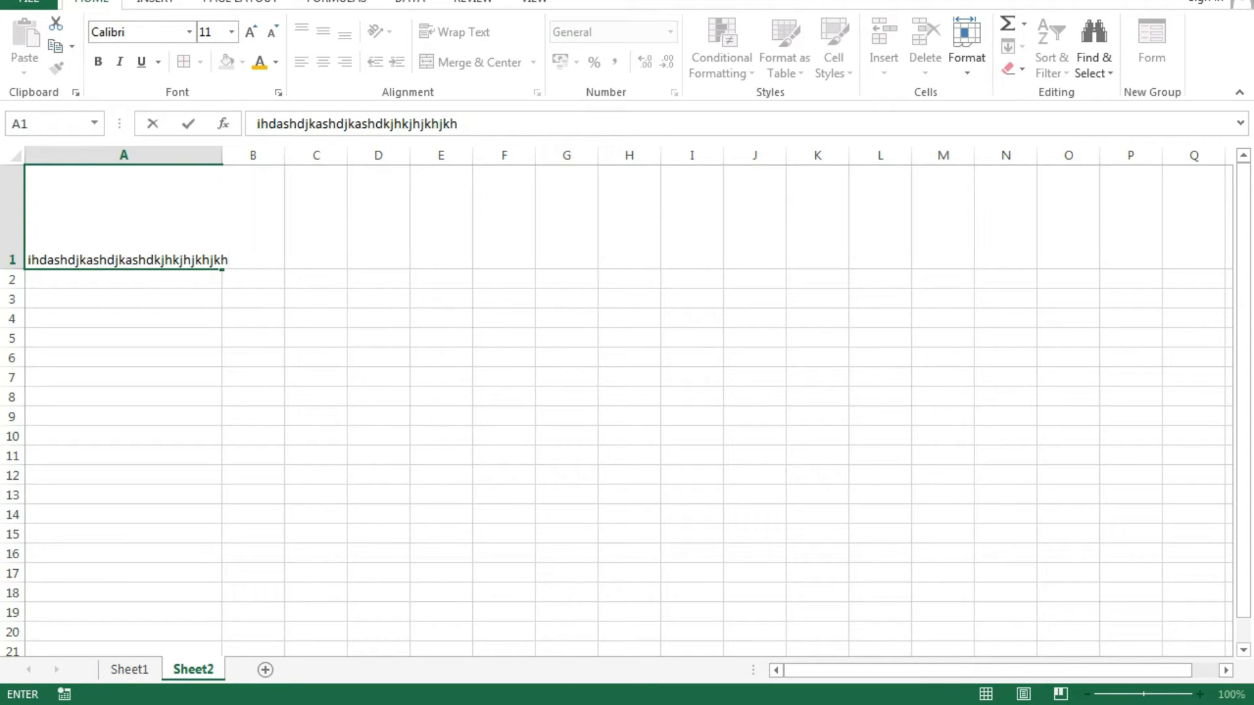
left_click(566, 397)
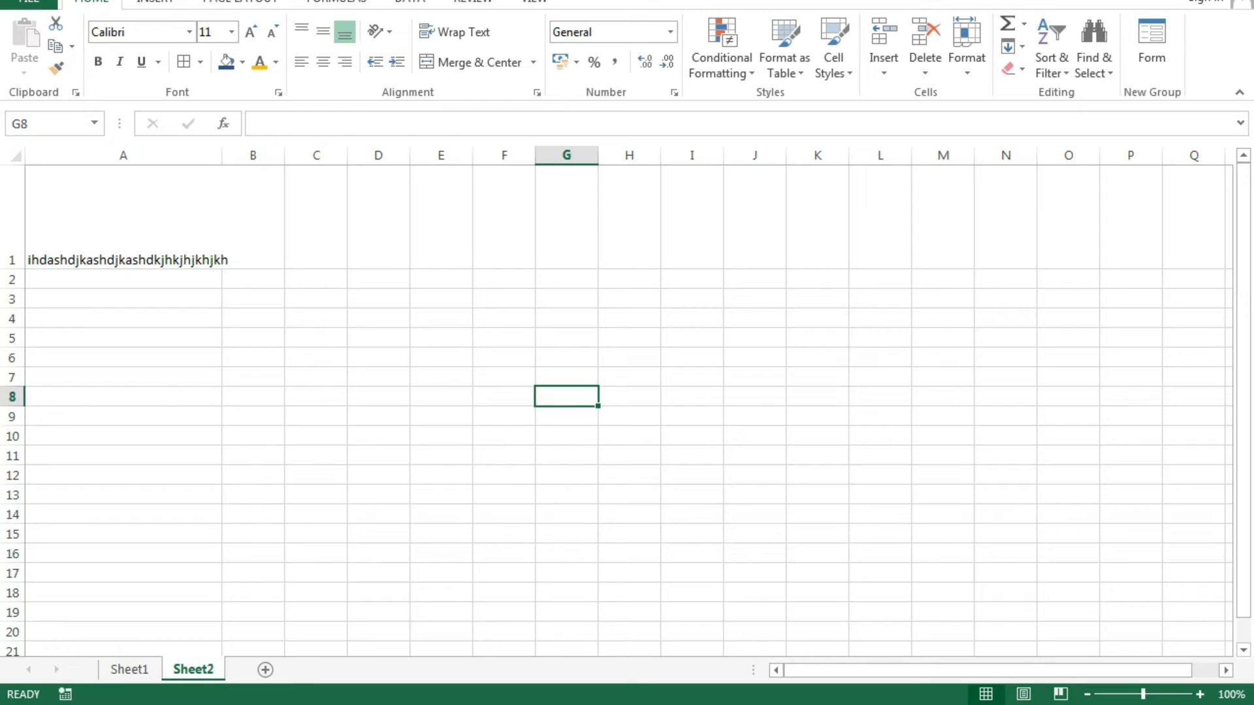
left_click(124, 215)
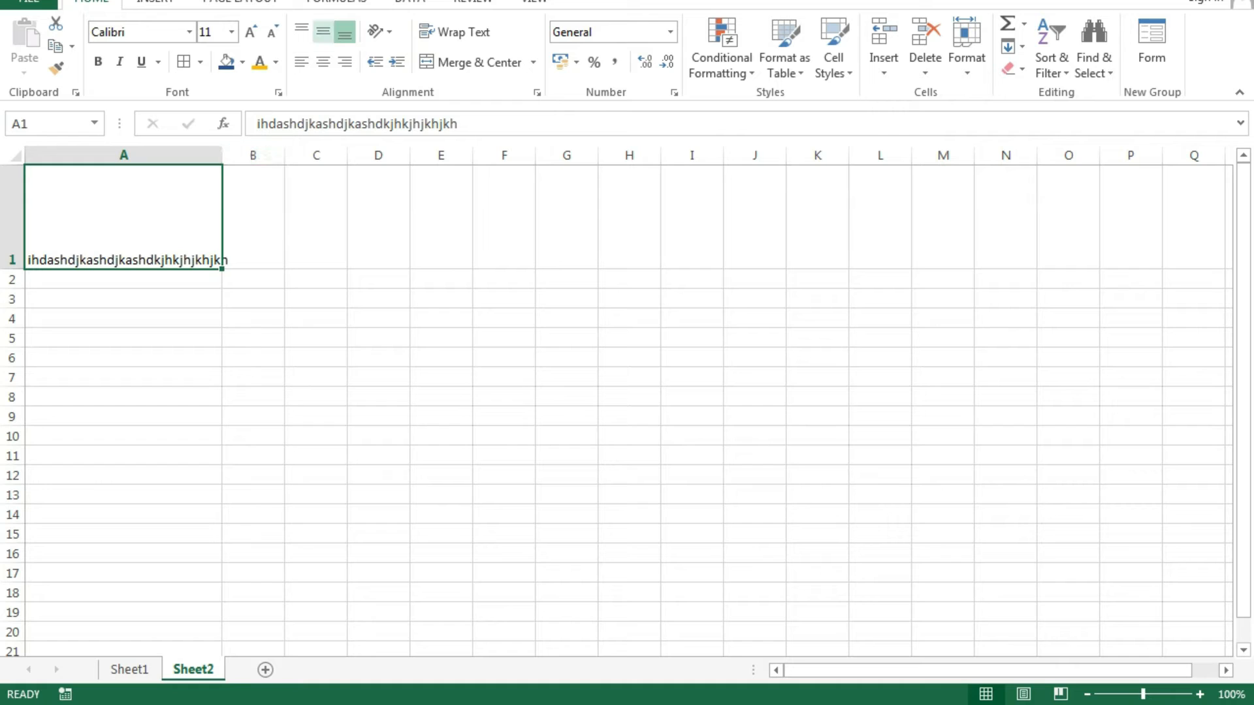
Centre A1's text vertically and horizontally and make it bold.
left_click(323, 31)
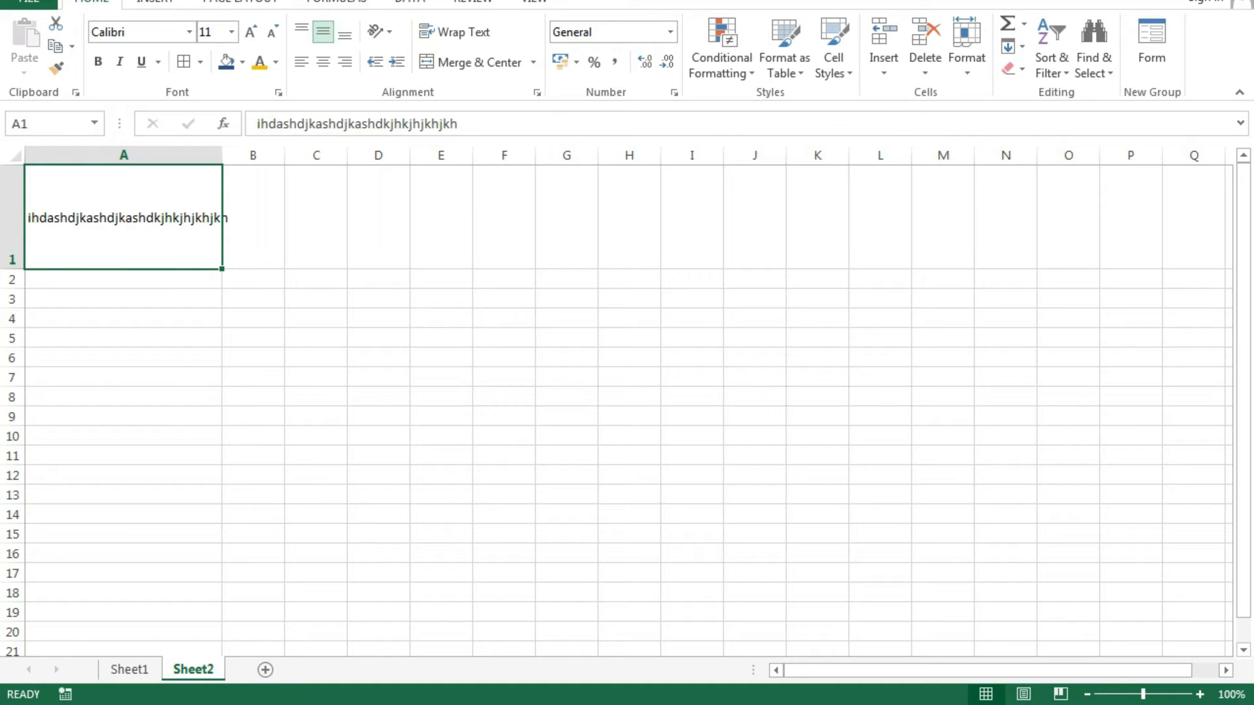
left_click(323, 62)
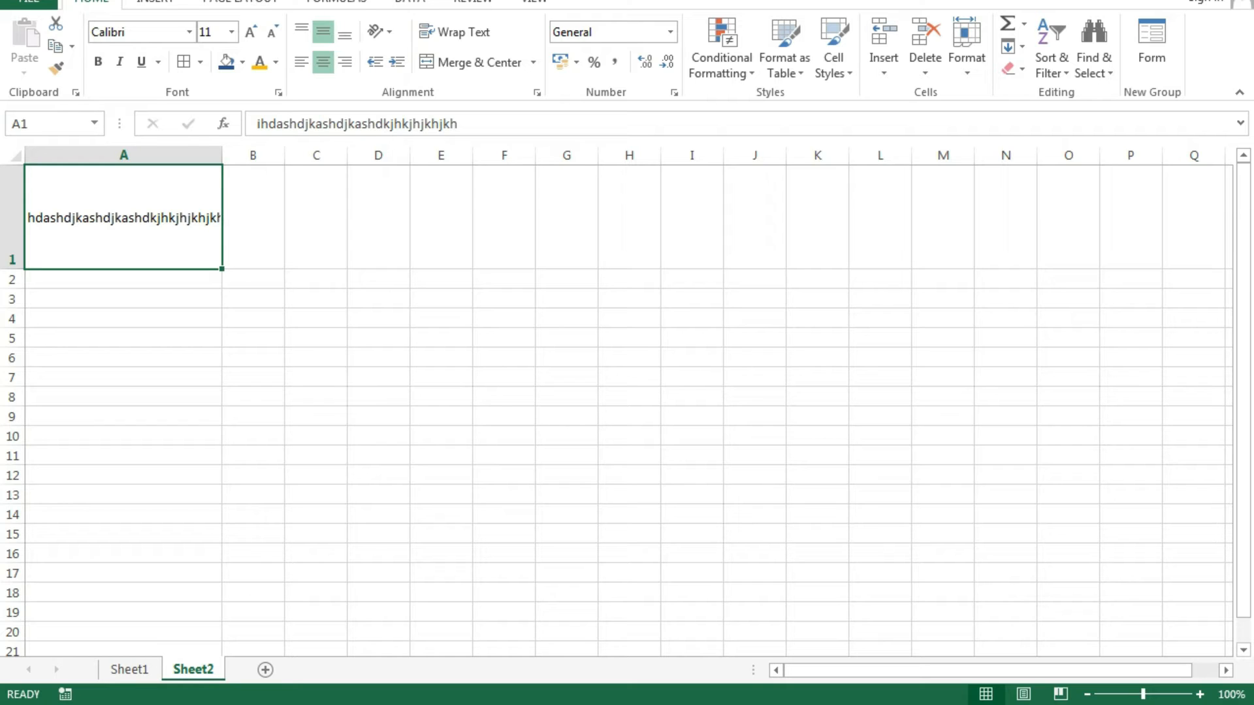
left_click(98, 61)
Enlarge A1's font size step by step up to 24 pt.
left_click(250, 31)
left_click(250, 31)
left_click(250, 31)
left_click(251, 32)
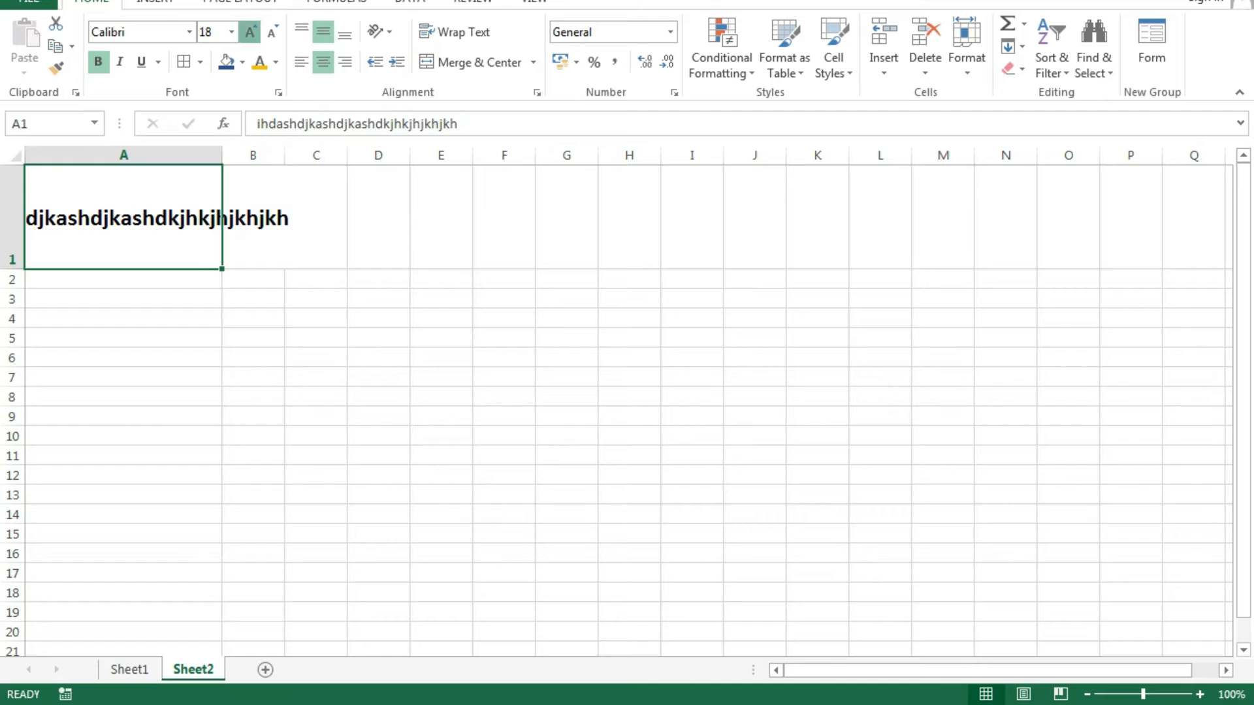
left_click(250, 32)
left_click(250, 32)
left_click(250, 31)
left_click(503, 514)
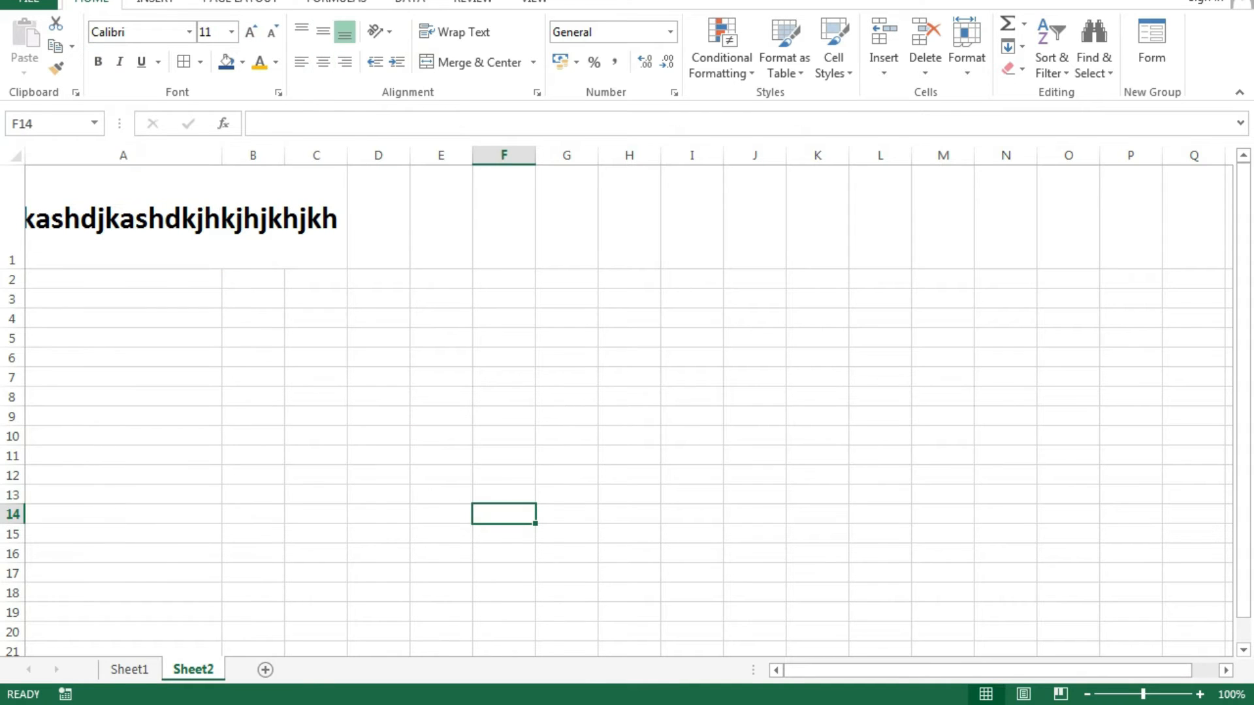
left_click(123, 217)
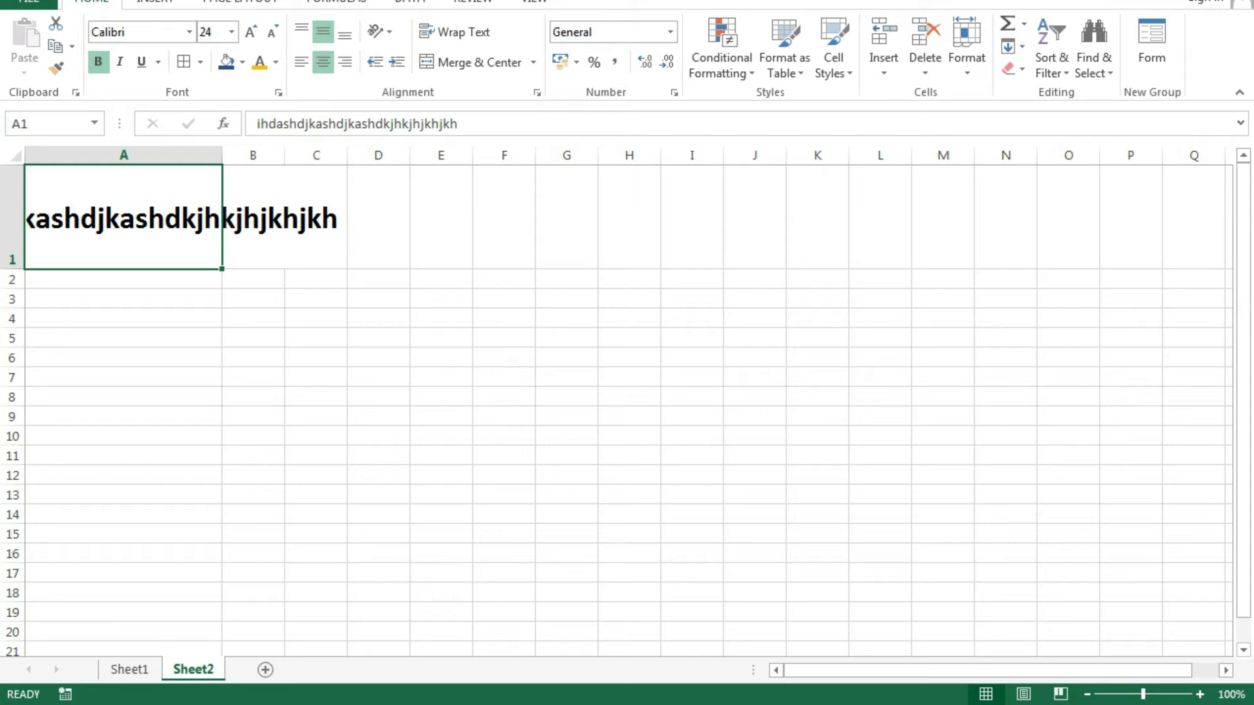
Insert a first line break inside A1's text.
double_click(214, 217)
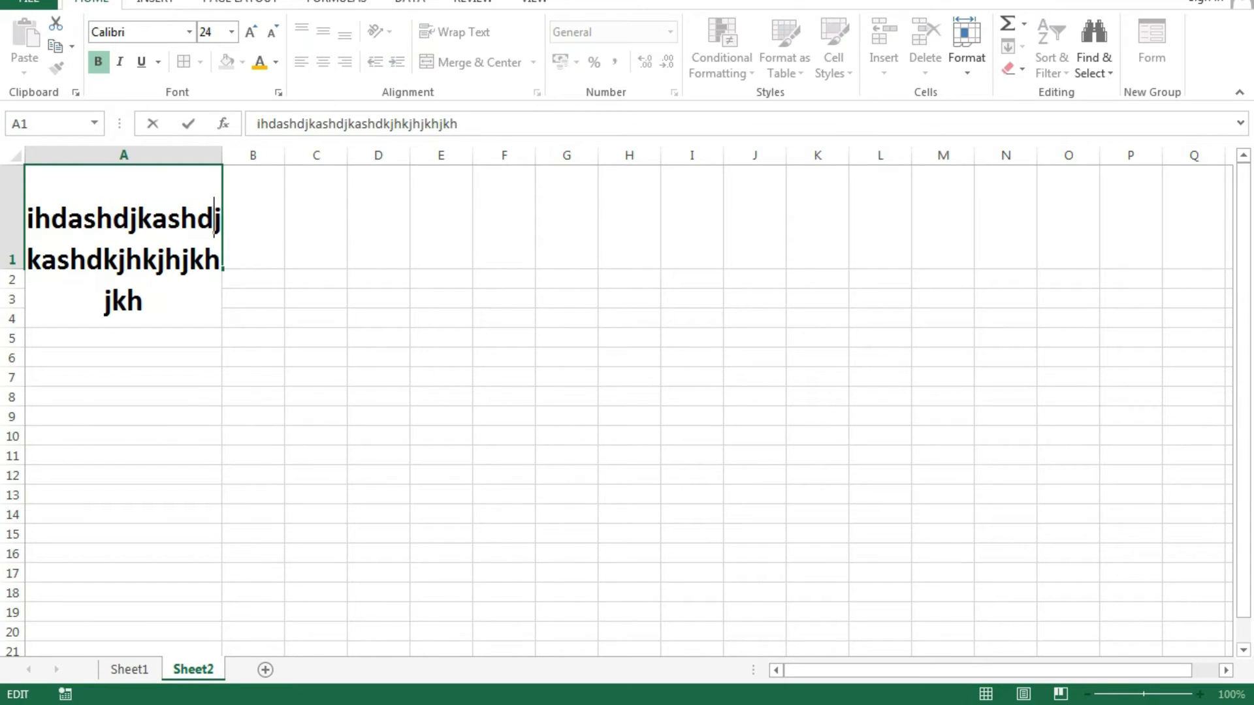
left_click(197, 218)
key("alt+Return")
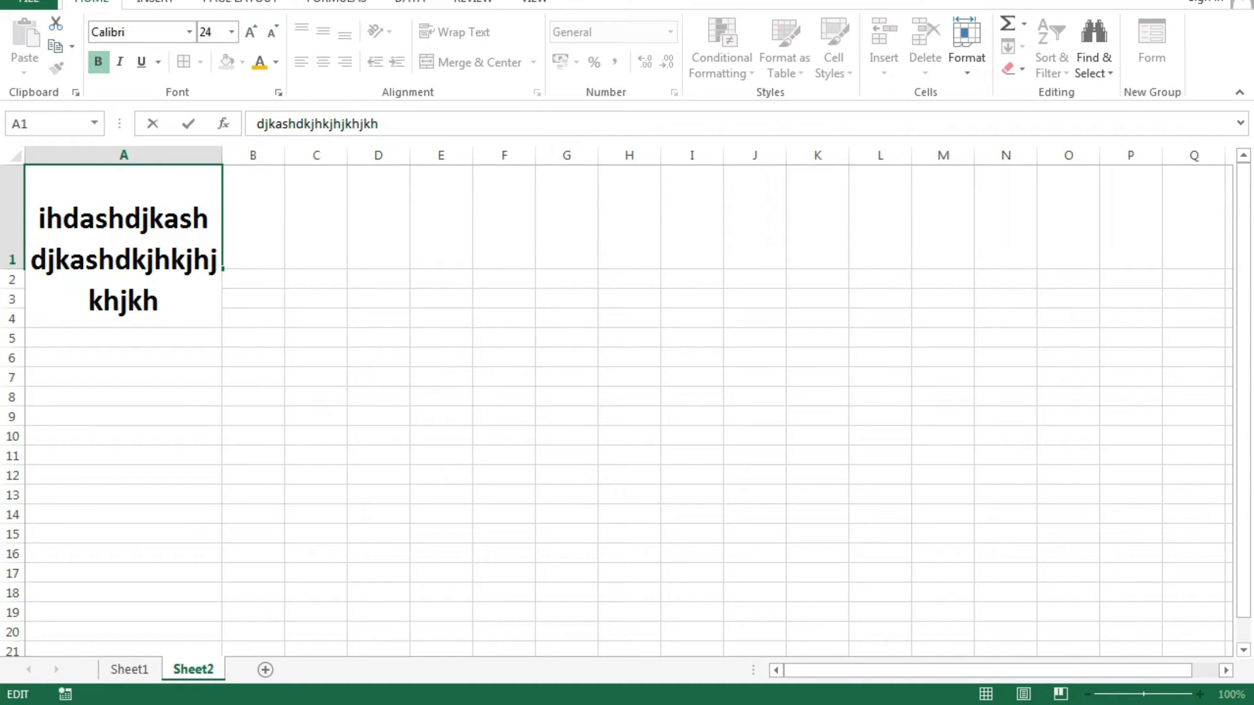
left_click(441, 397)
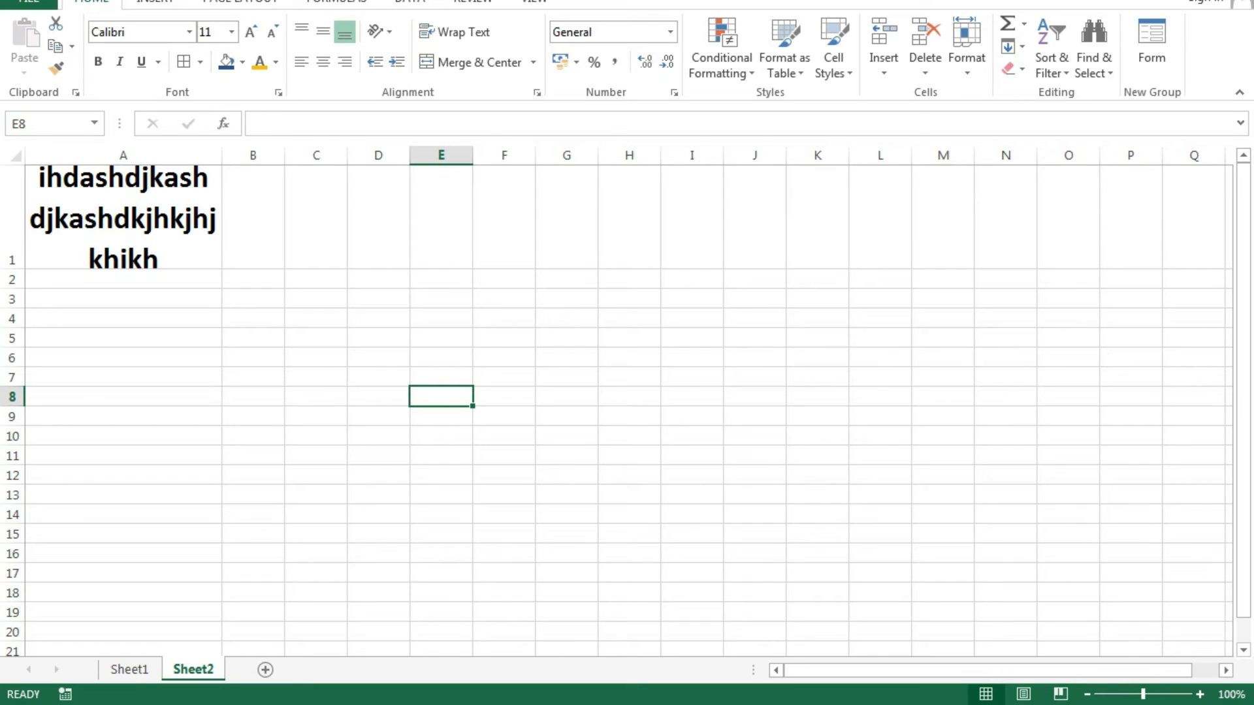
Add a second line break right after 'ihda' in cell A1.
double_click(115, 225)
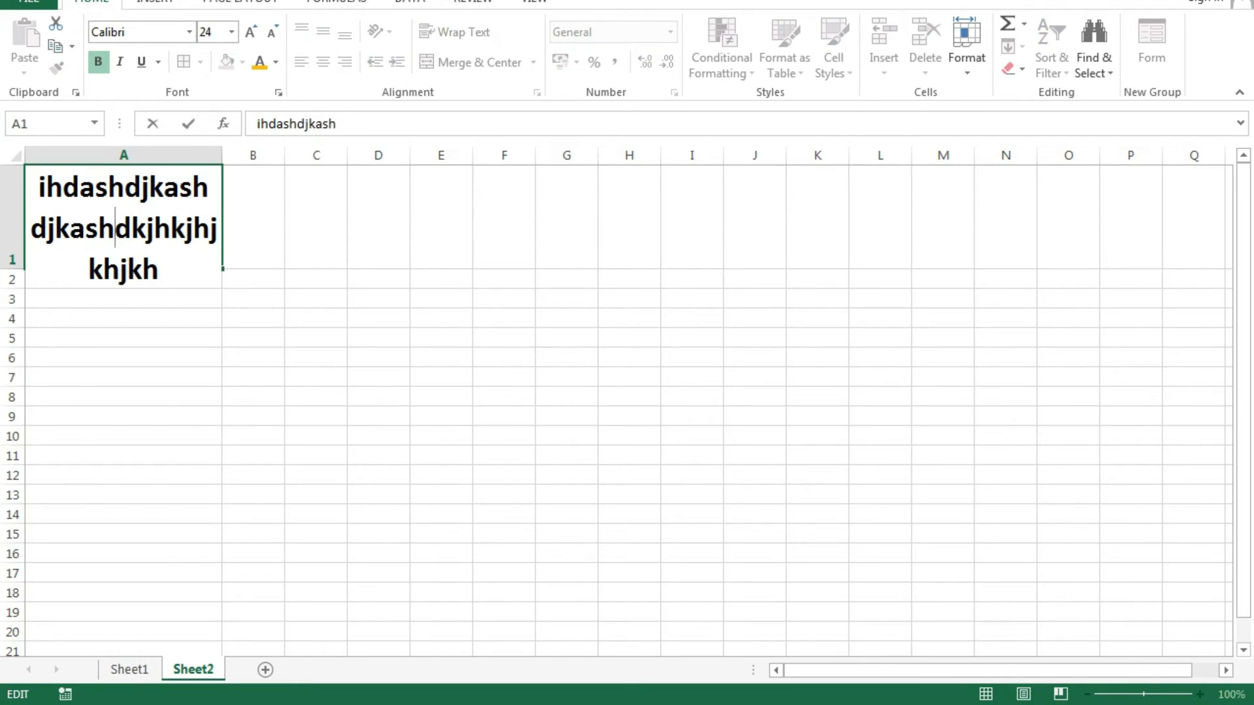
left_click(96, 187)
key("alt")
key("alt+Return")
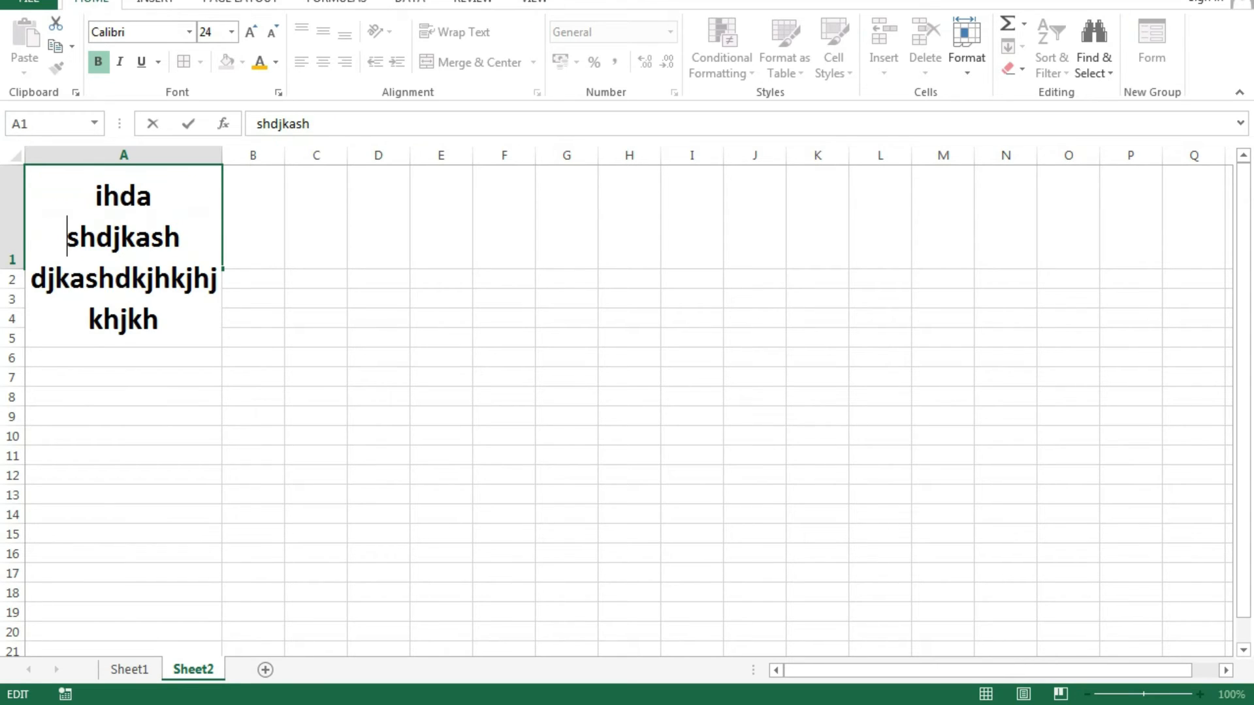
left_click(566, 494)
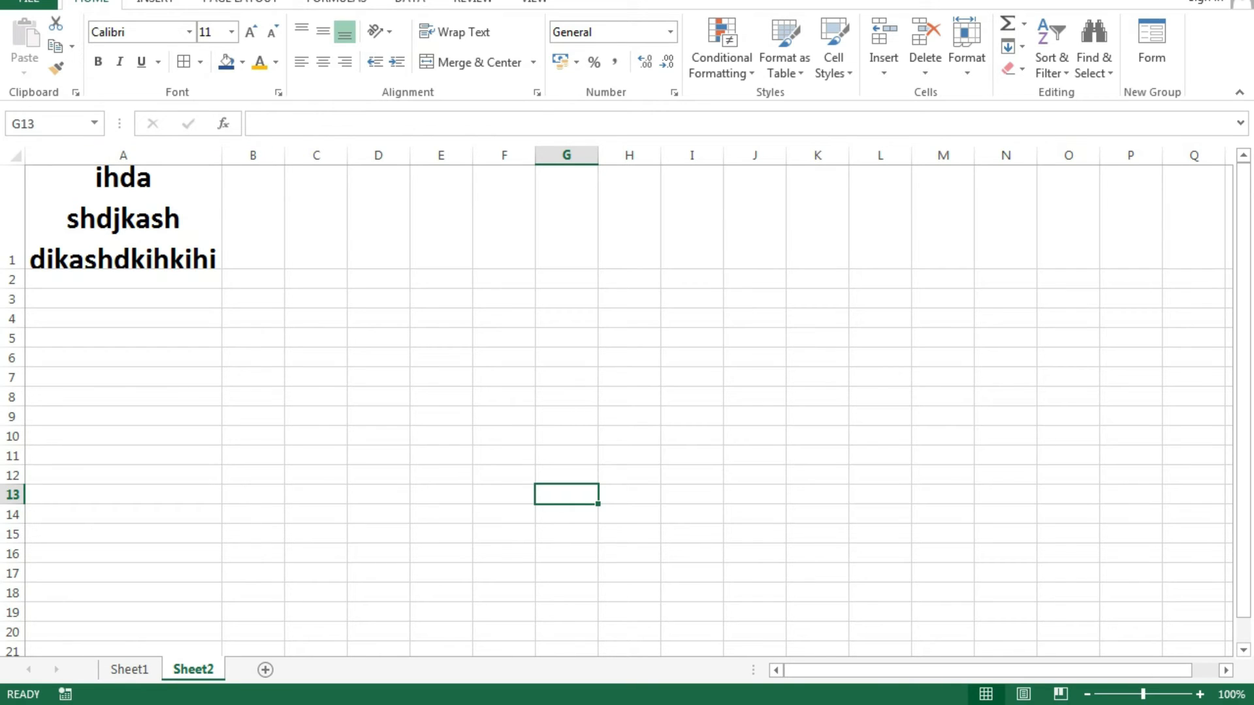
Widen column K, widen column F to about 350 pixels, and make row 14 much taller.
left_click(818, 357)
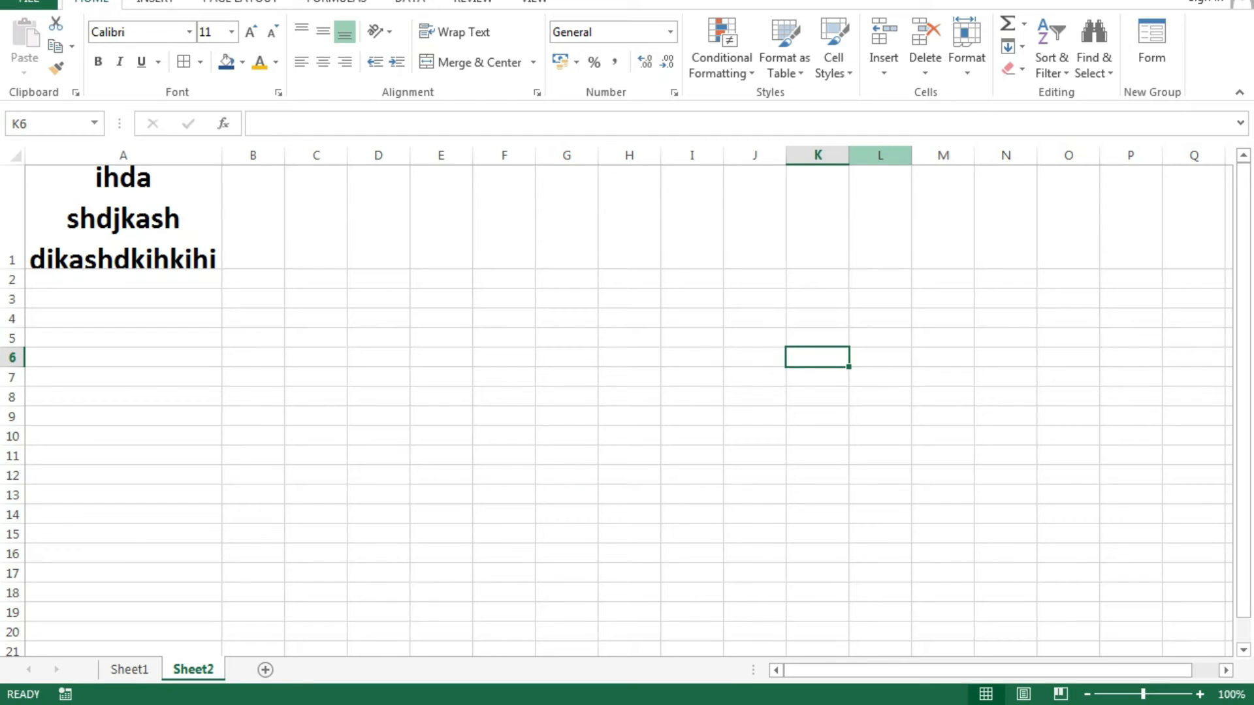
left_click(879, 217)
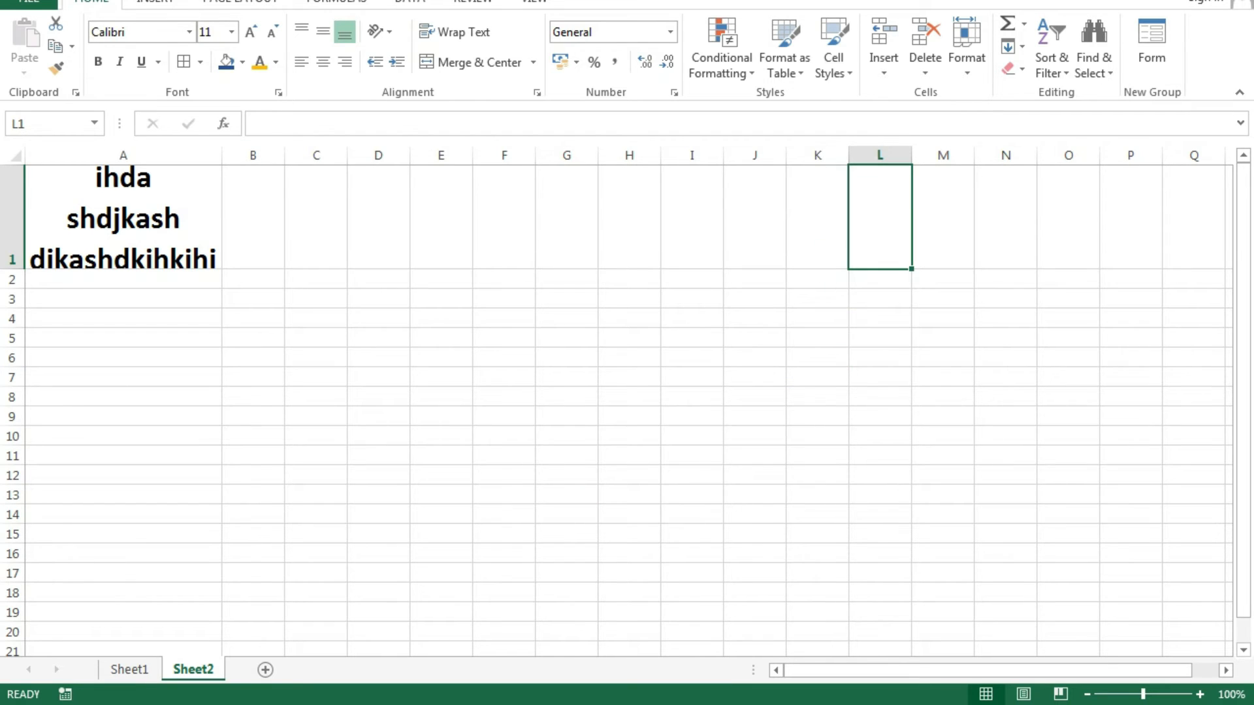
left_click_drag(849, 155, 1032, 155)
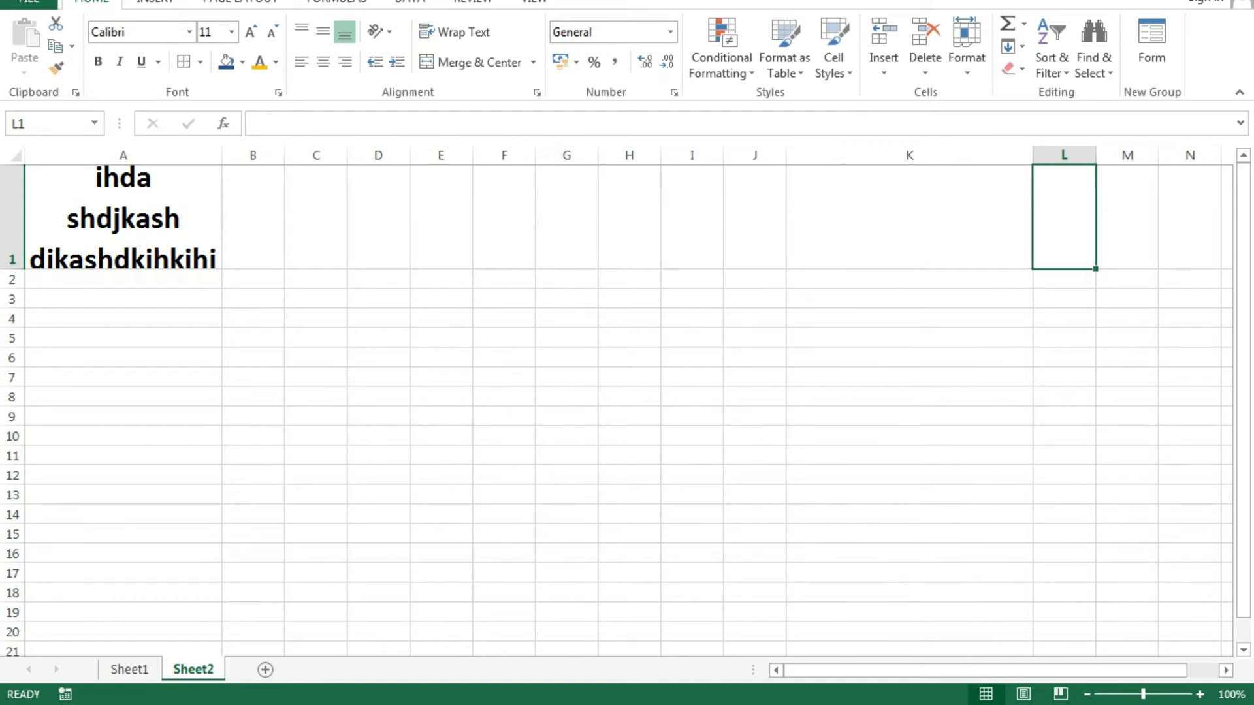
left_click_drag(535, 156, 703, 155)
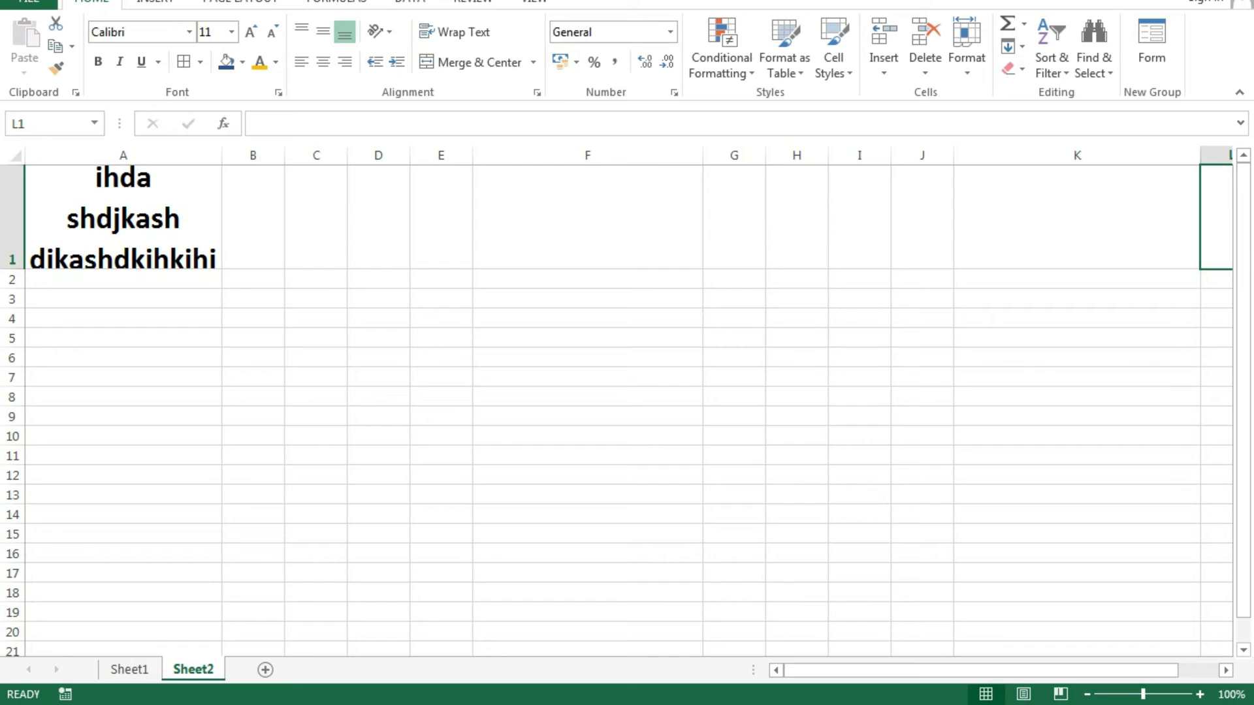
left_click(587, 513)
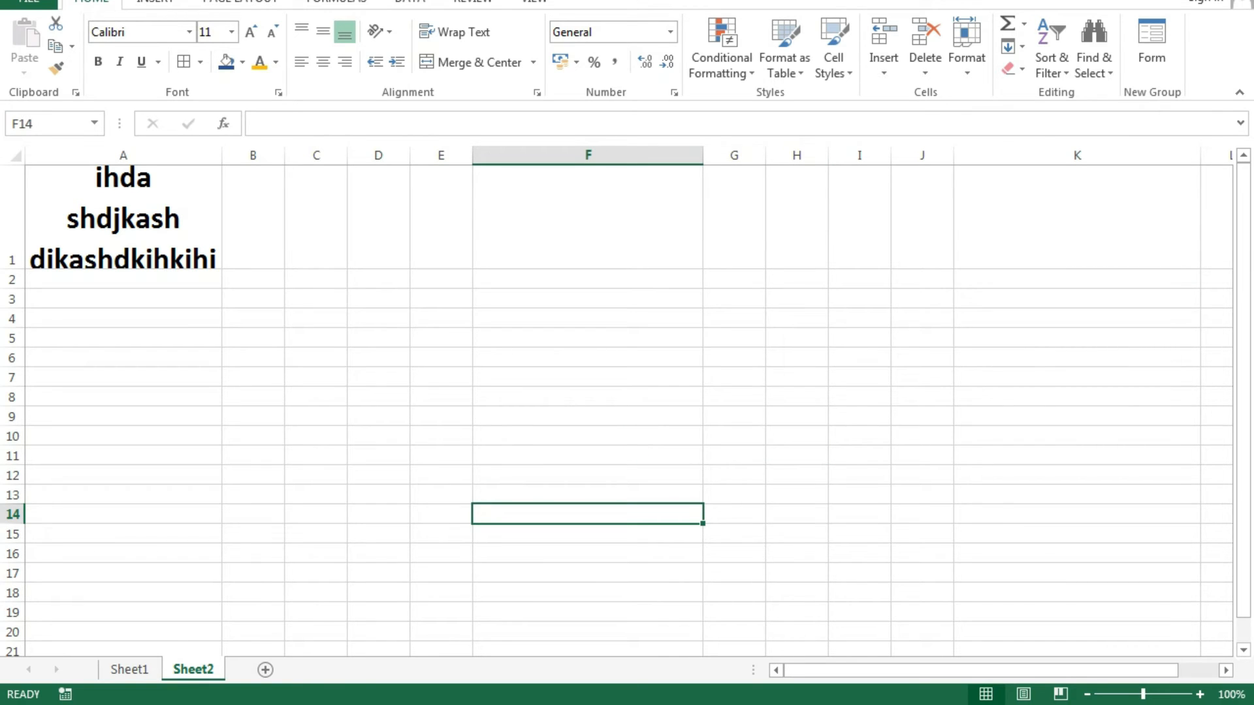
left_click_drag(12, 523, 12, 646)
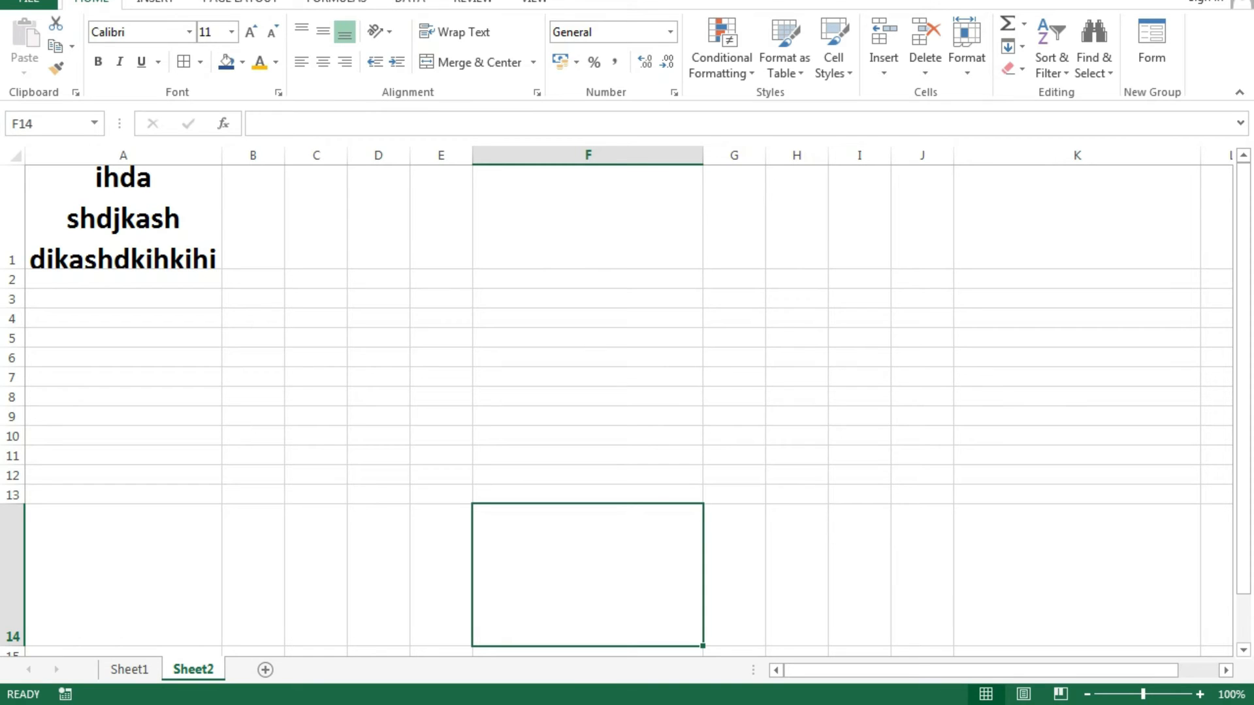
Narrow column F back down and apply All Borders to cell F14.
left_click_drag(703, 155, 551, 155)
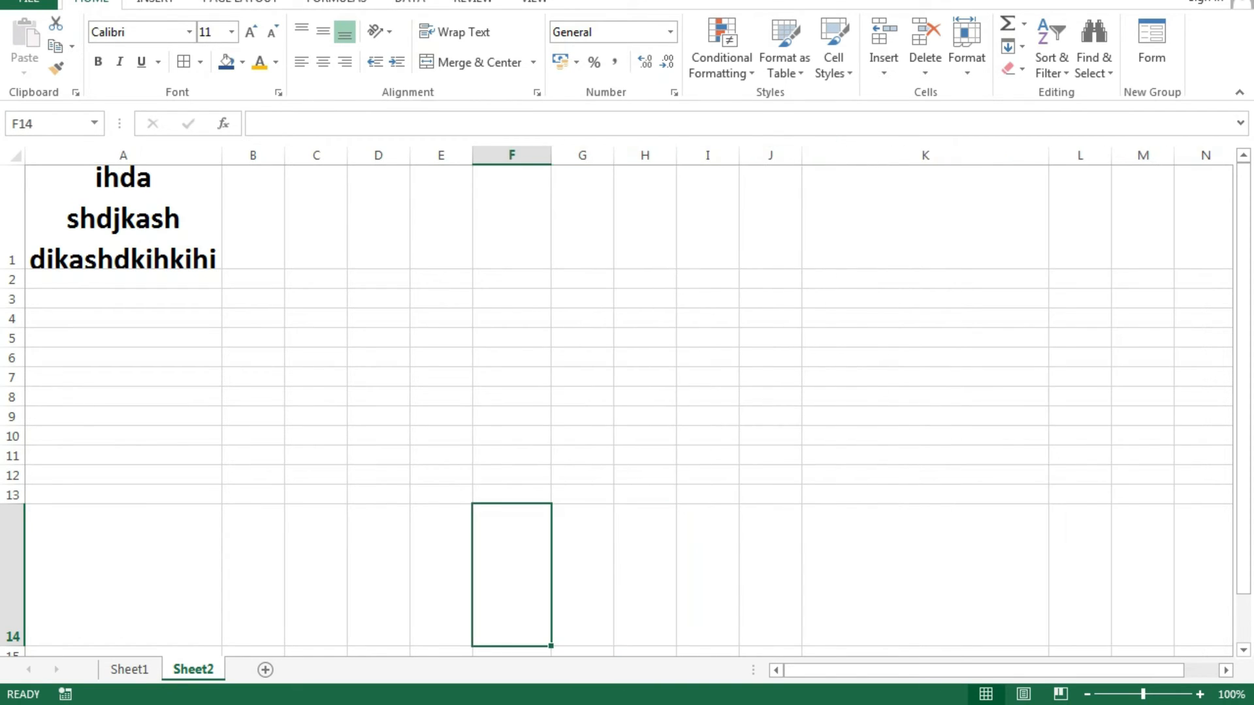
left_click(925, 436)
left_click(512, 575)
left_click(183, 61)
left_click(924, 575)
left_click(512, 575)
Give cell F14 a Thick Box Border.
left_click(200, 61)
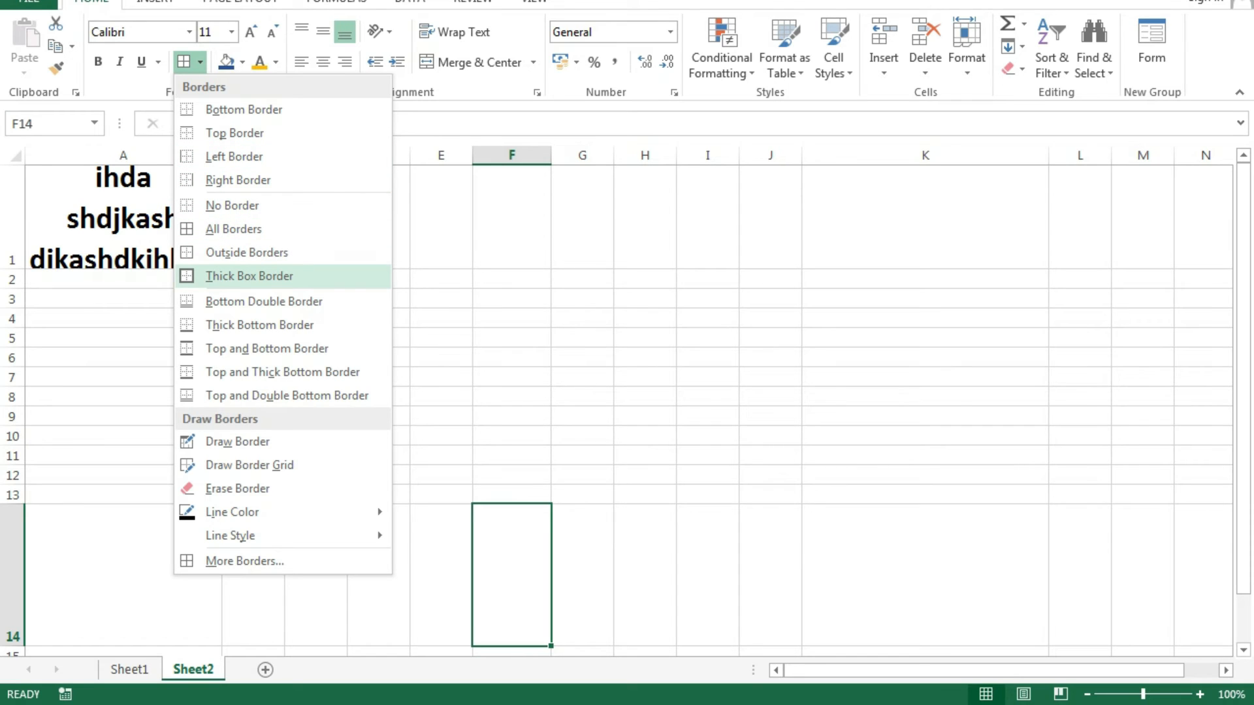
left_click(248, 276)
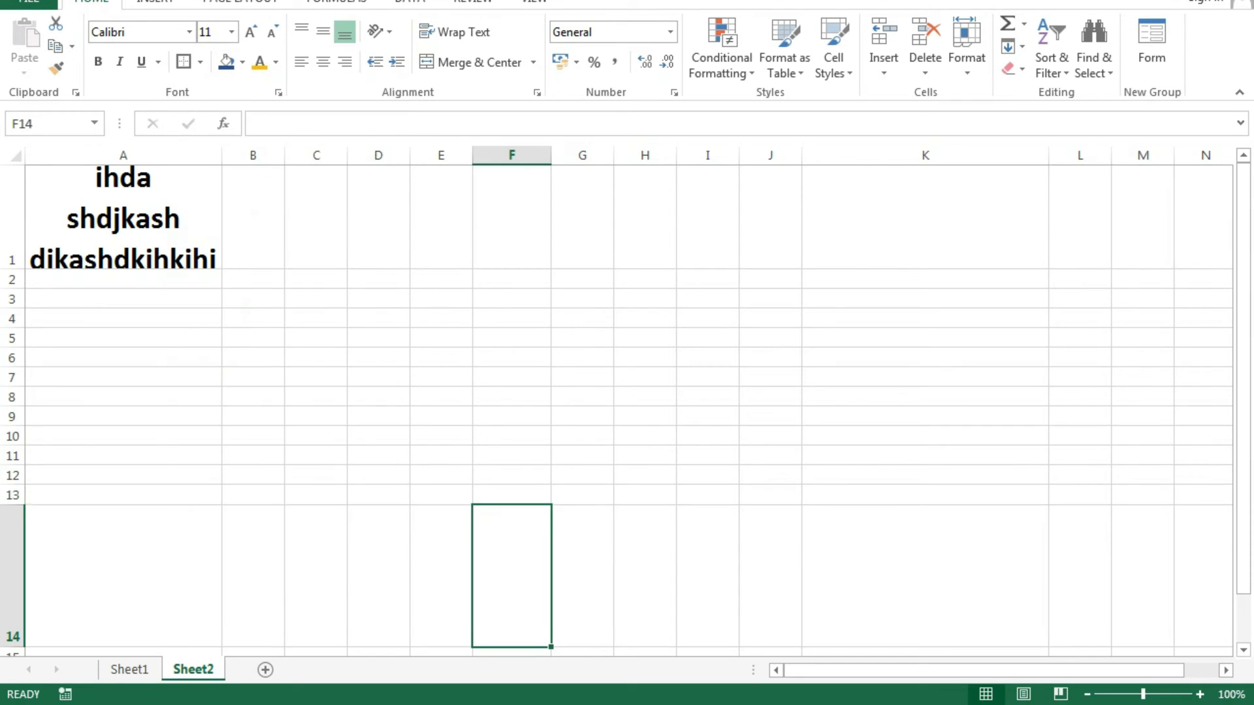
left_click(924, 436)
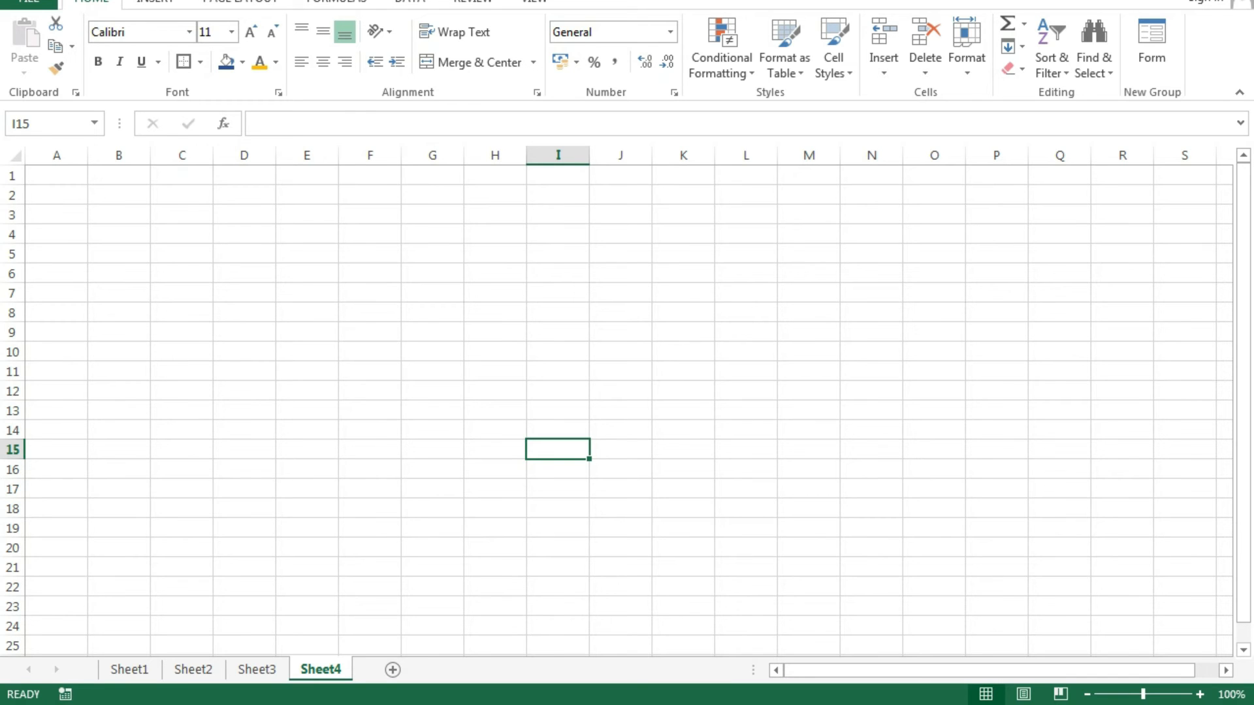
left_click(746, 508)
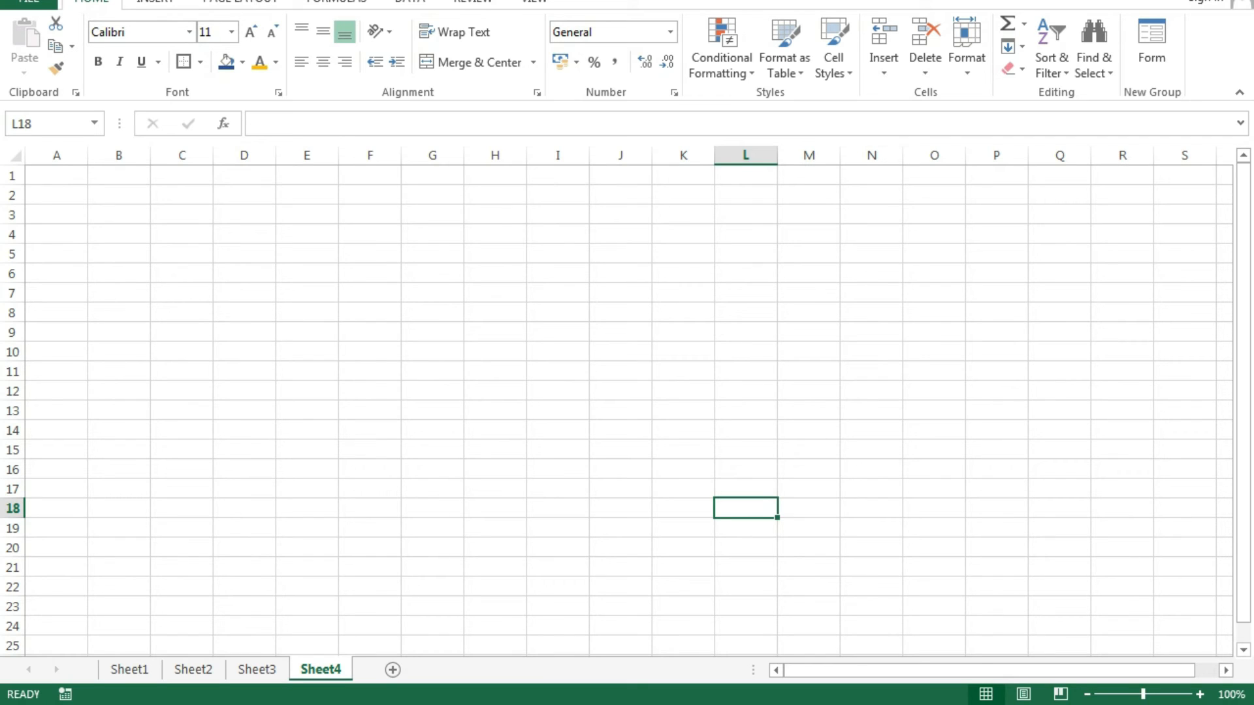
left_click(370, 508)
left_click(370, 469)
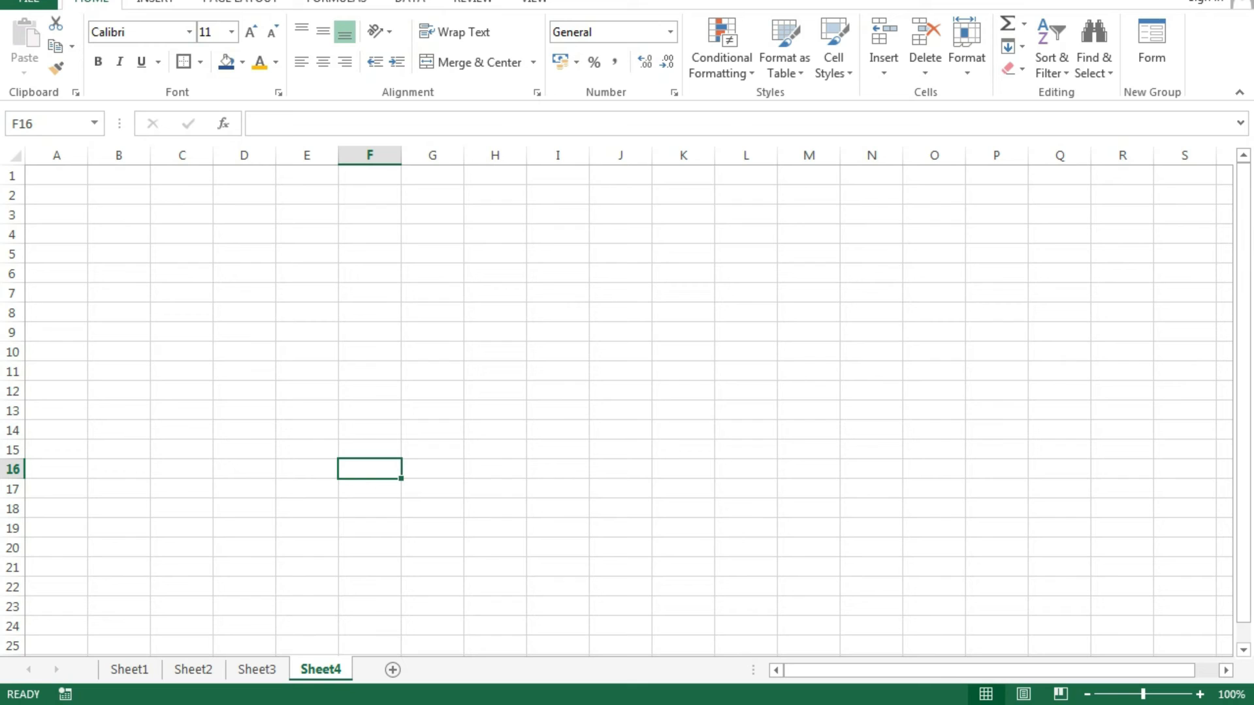
left_click(620, 449)
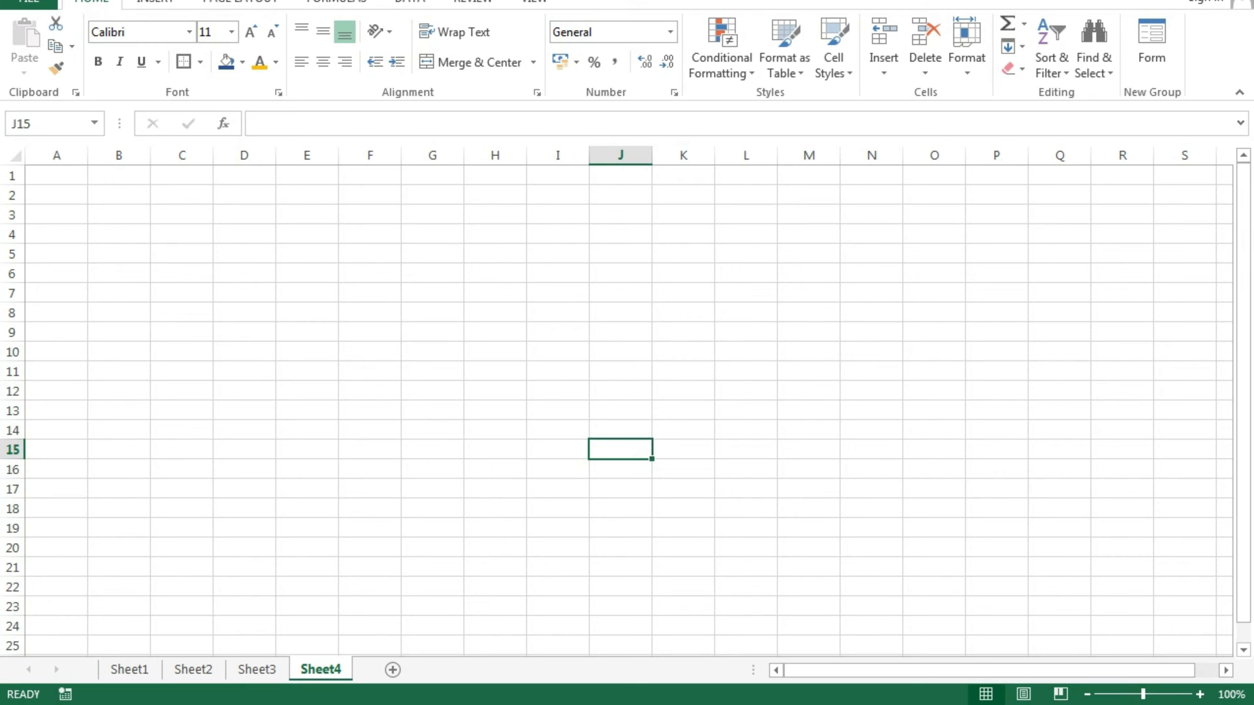
Look through Sheet1, Sheet2 and Sheet3, ending back on the class XII timetable in Sheet1.
left_click(129, 670)
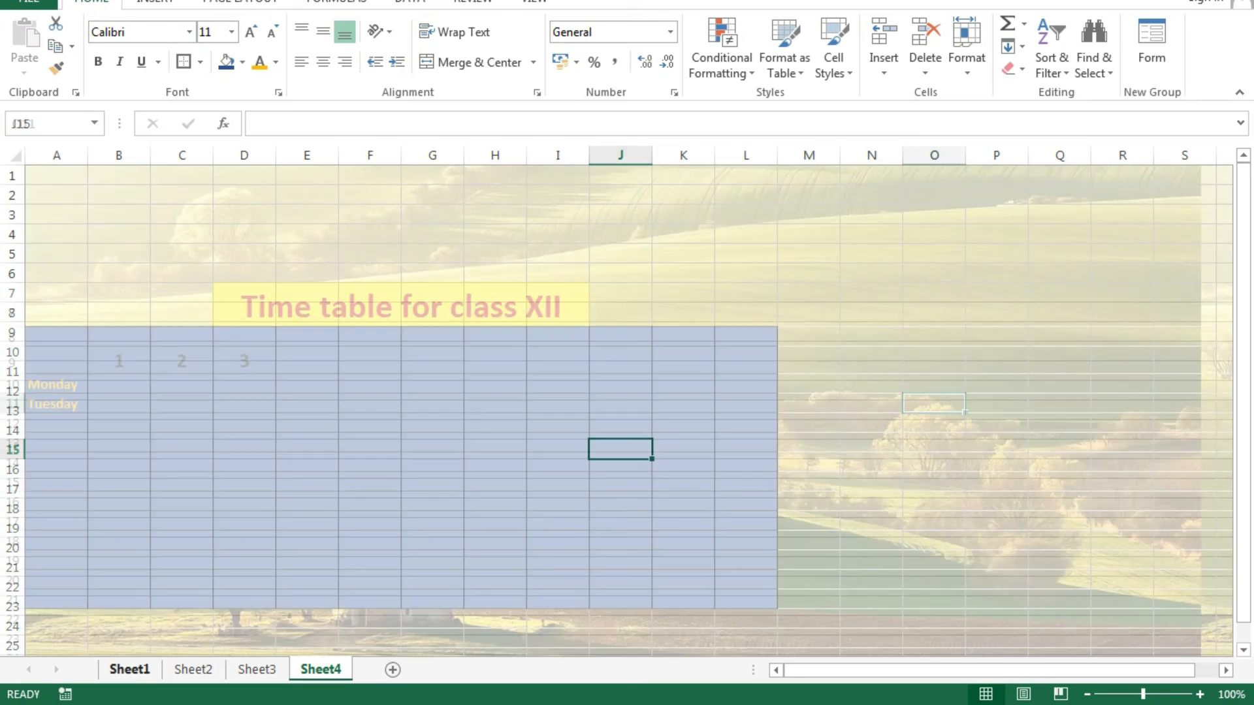
left_click(996, 540)
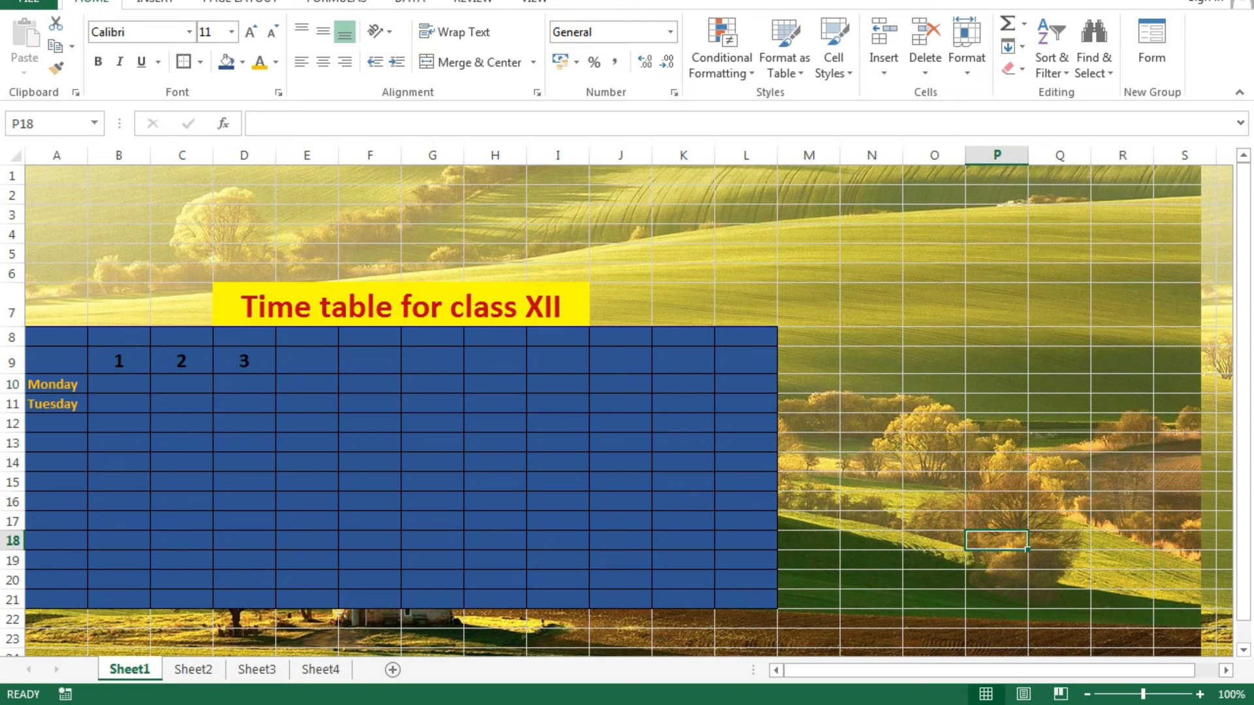
left_click(193, 669)
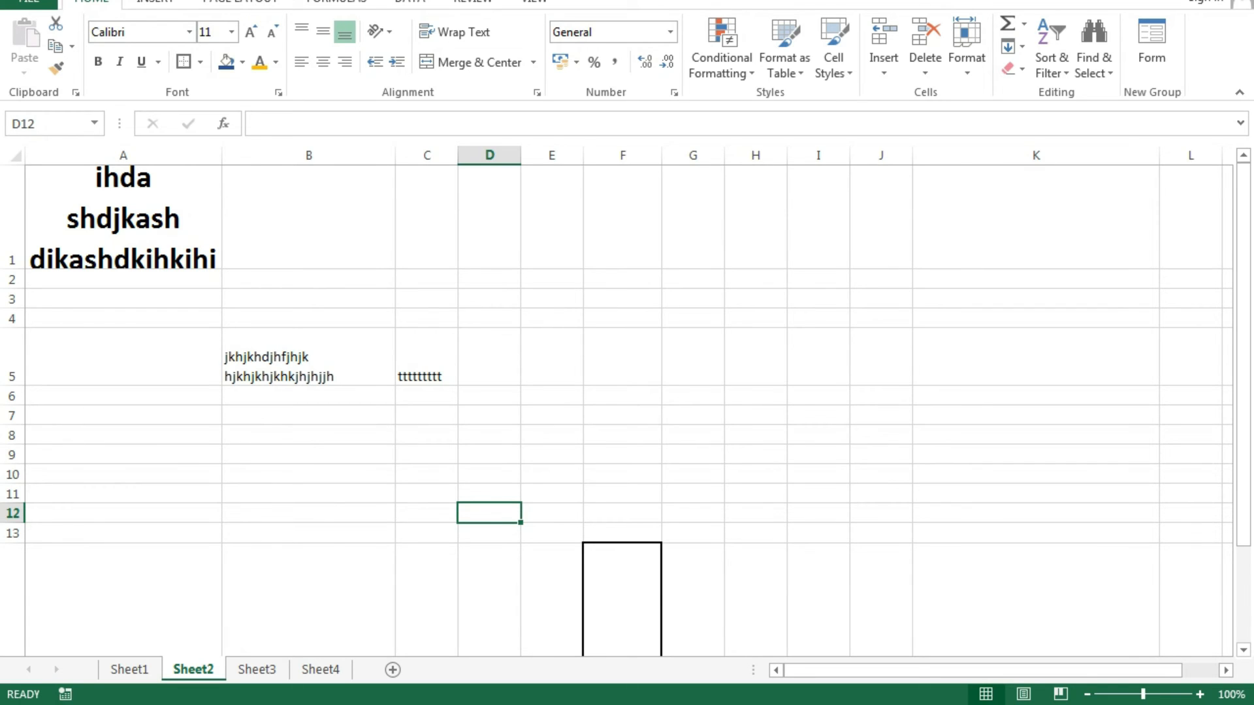
left_click(257, 669)
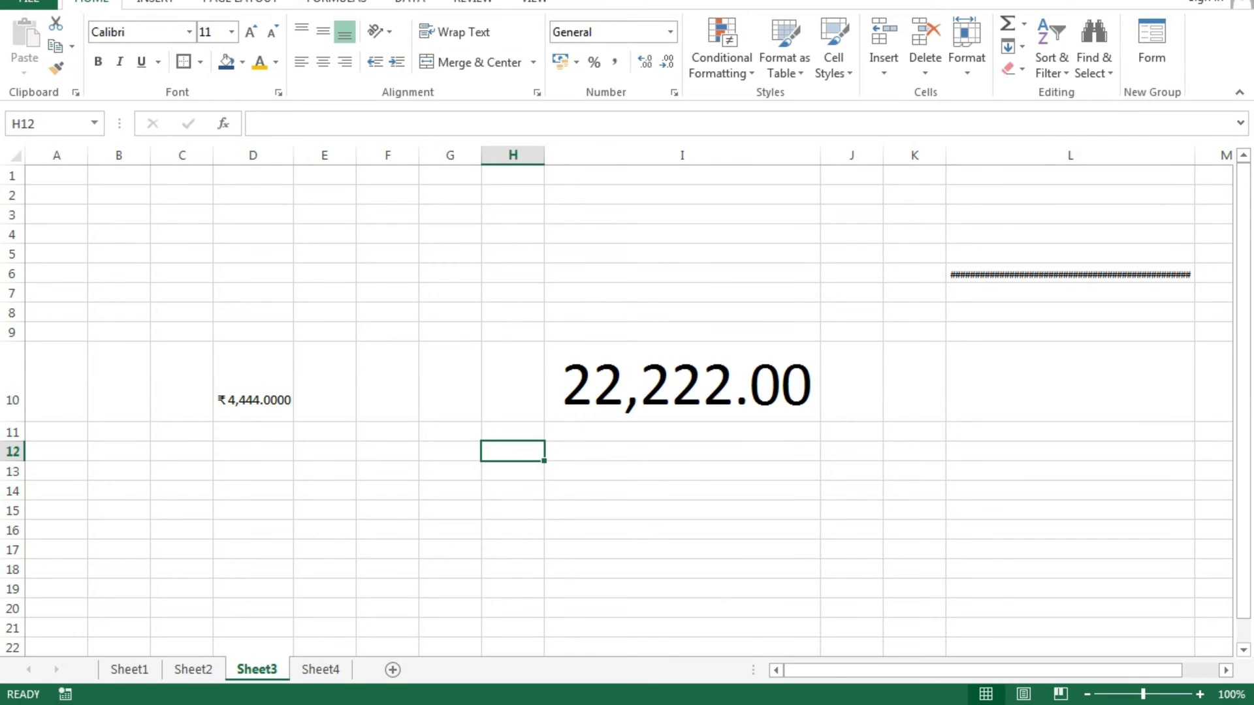
left_click(682, 530)
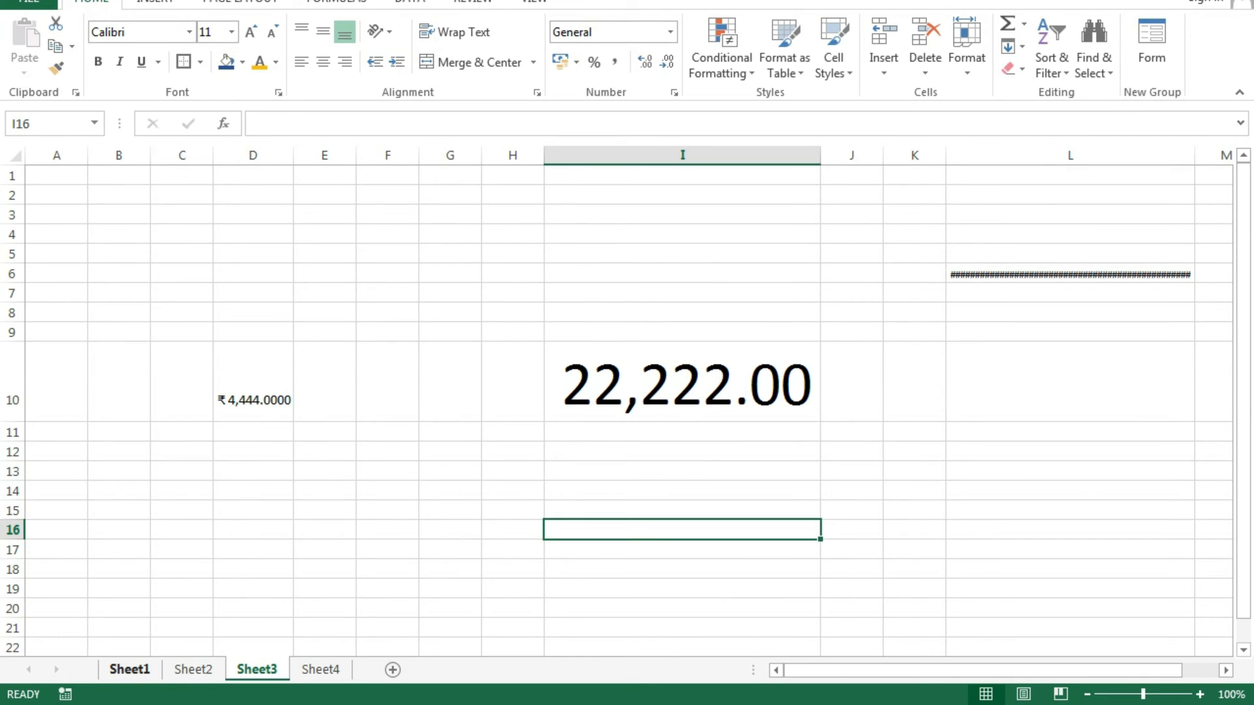
left_click(129, 670)
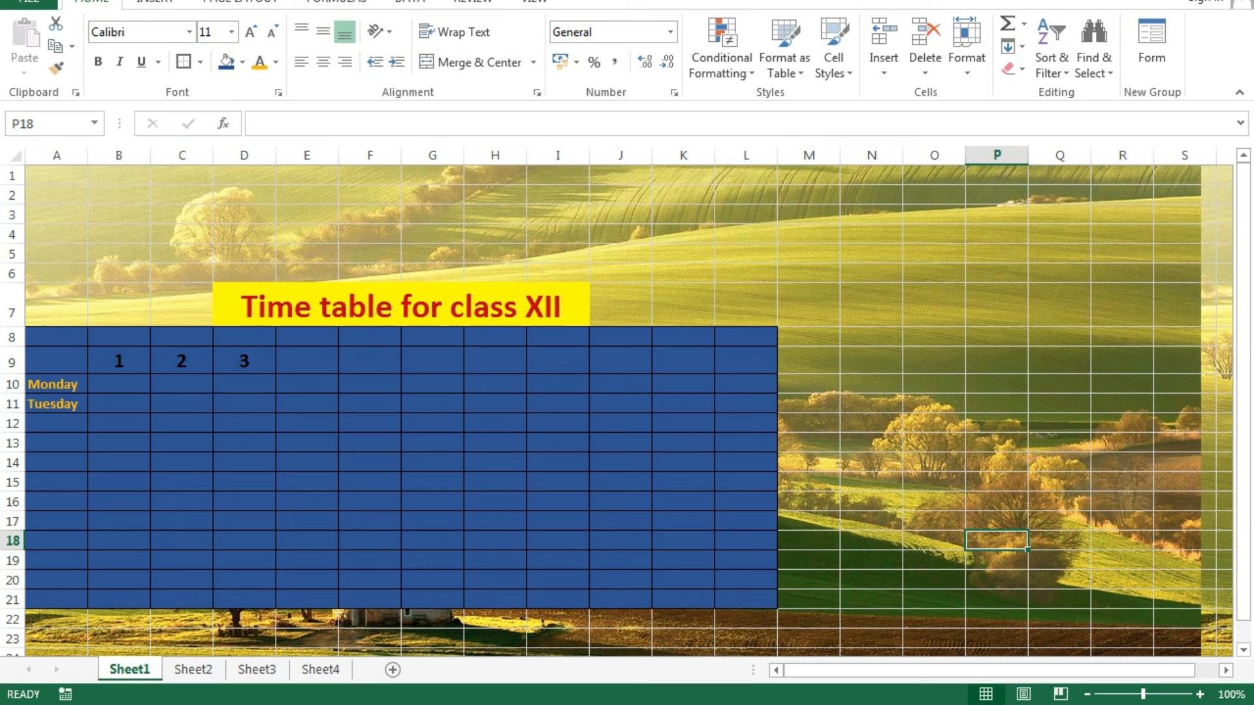
left_click(934, 560)
left_click(934, 403)
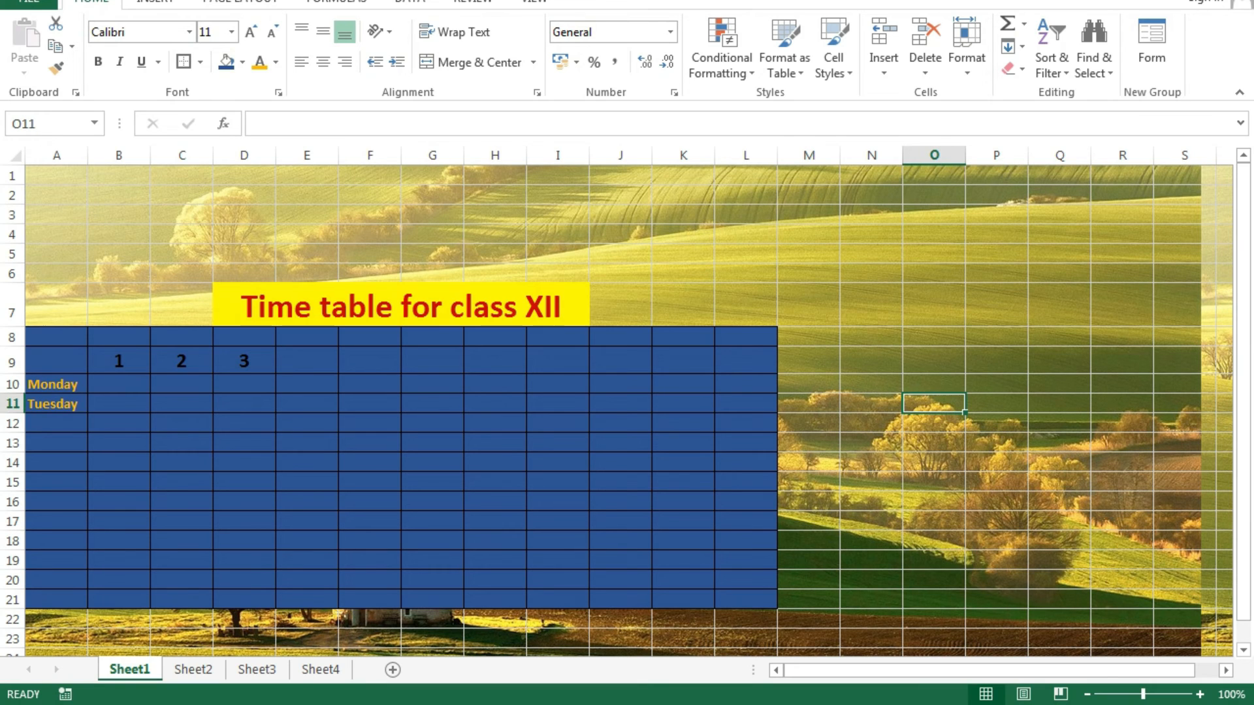
left_click(935, 337)
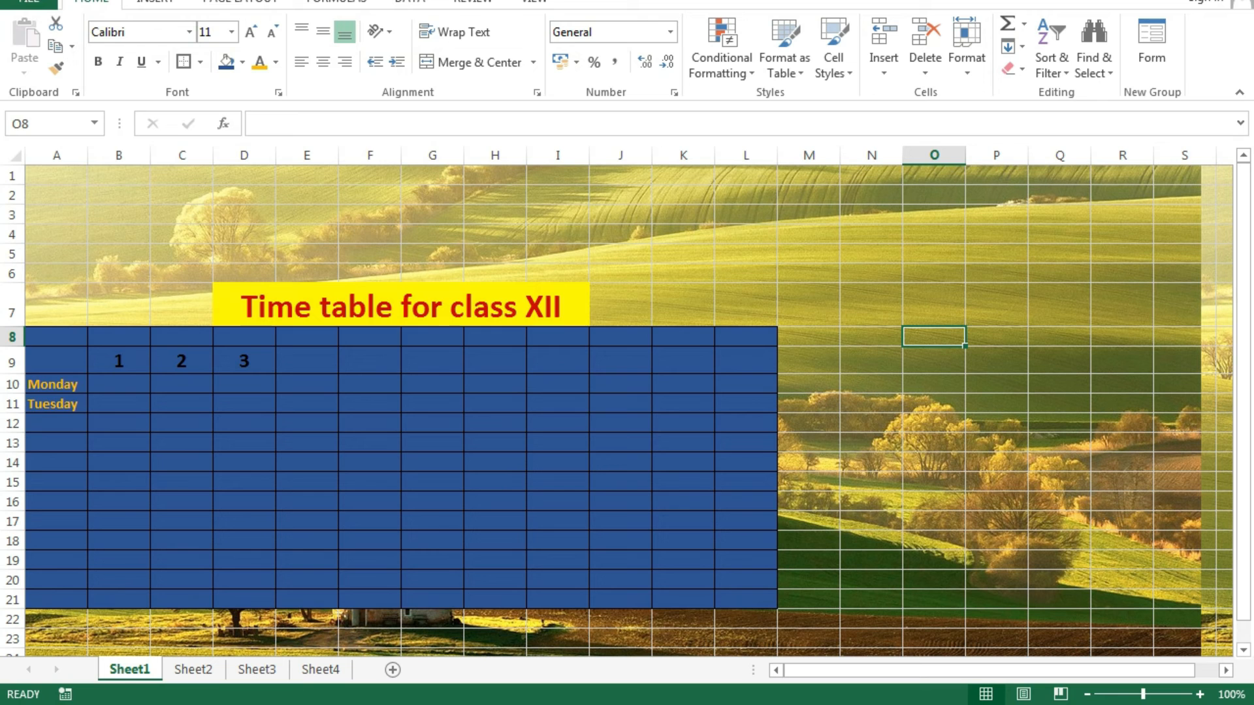
Start Save As for the workbook with the Desktop as the location.
left_click(26, 1)
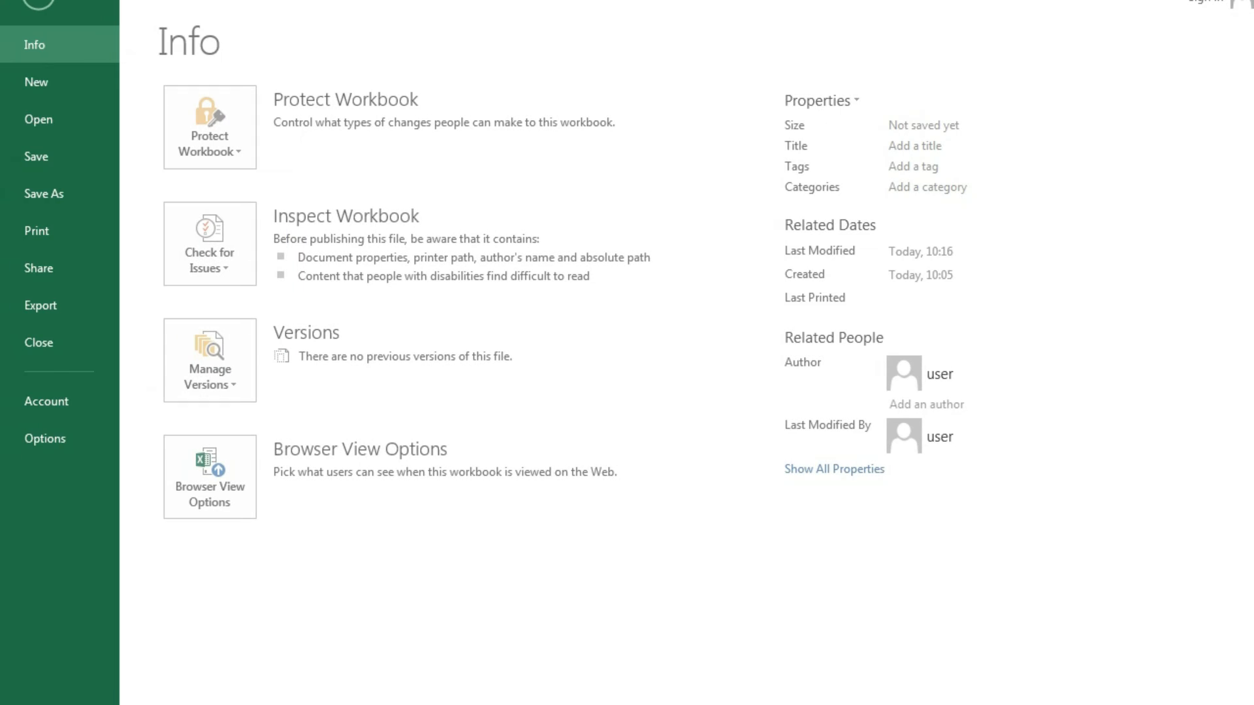
left_click(45, 194)
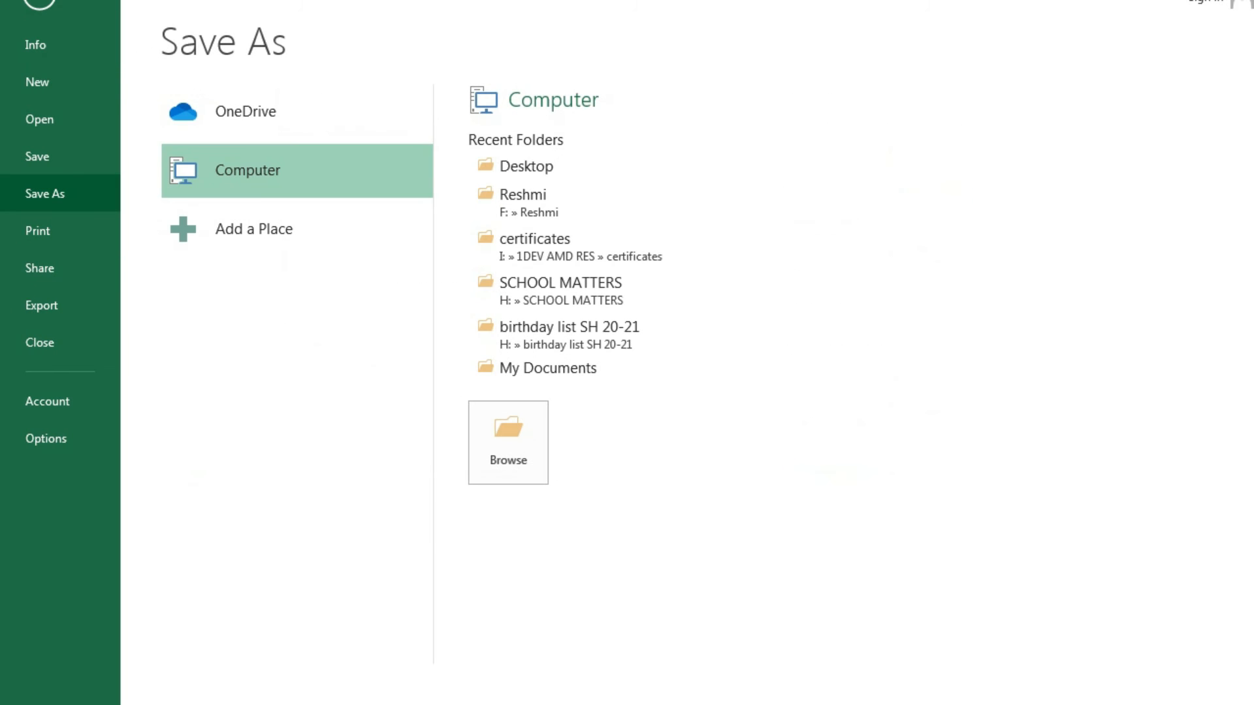
left_click(526, 166)
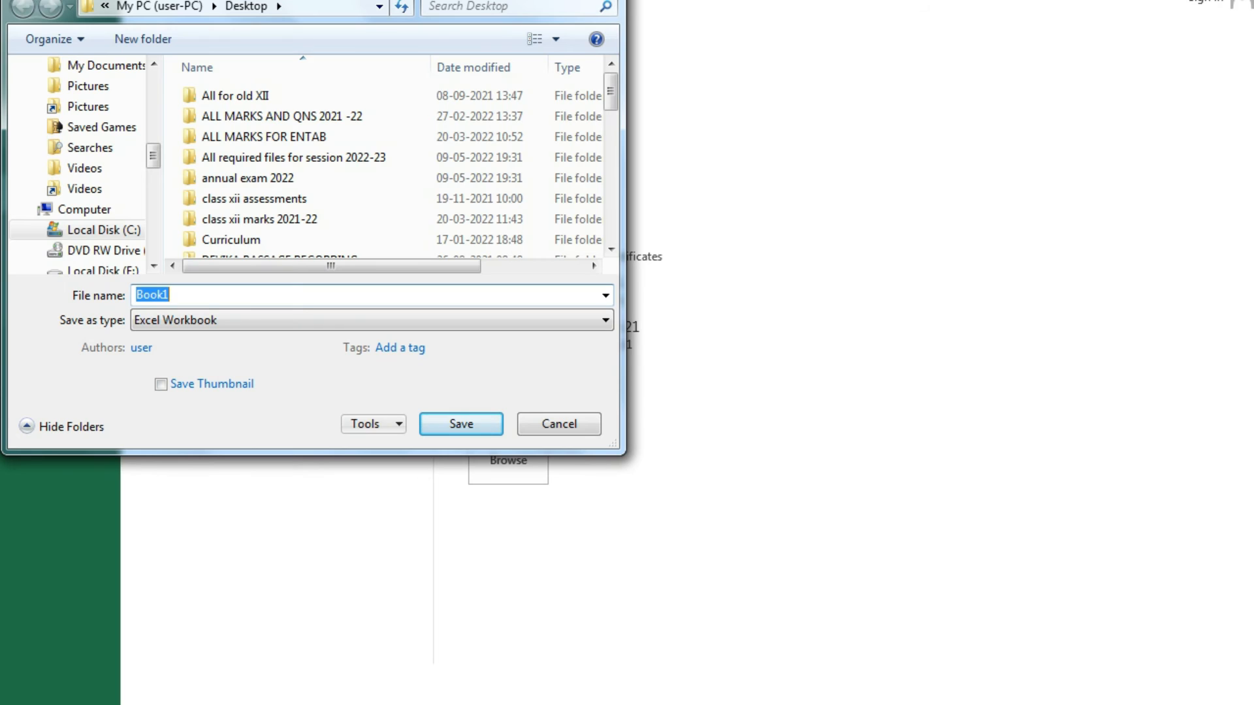
Replace the file name Book1 with 'Confidential' and show the Tools list.
left_click_drag(178, 295, 135, 296)
type("Con")
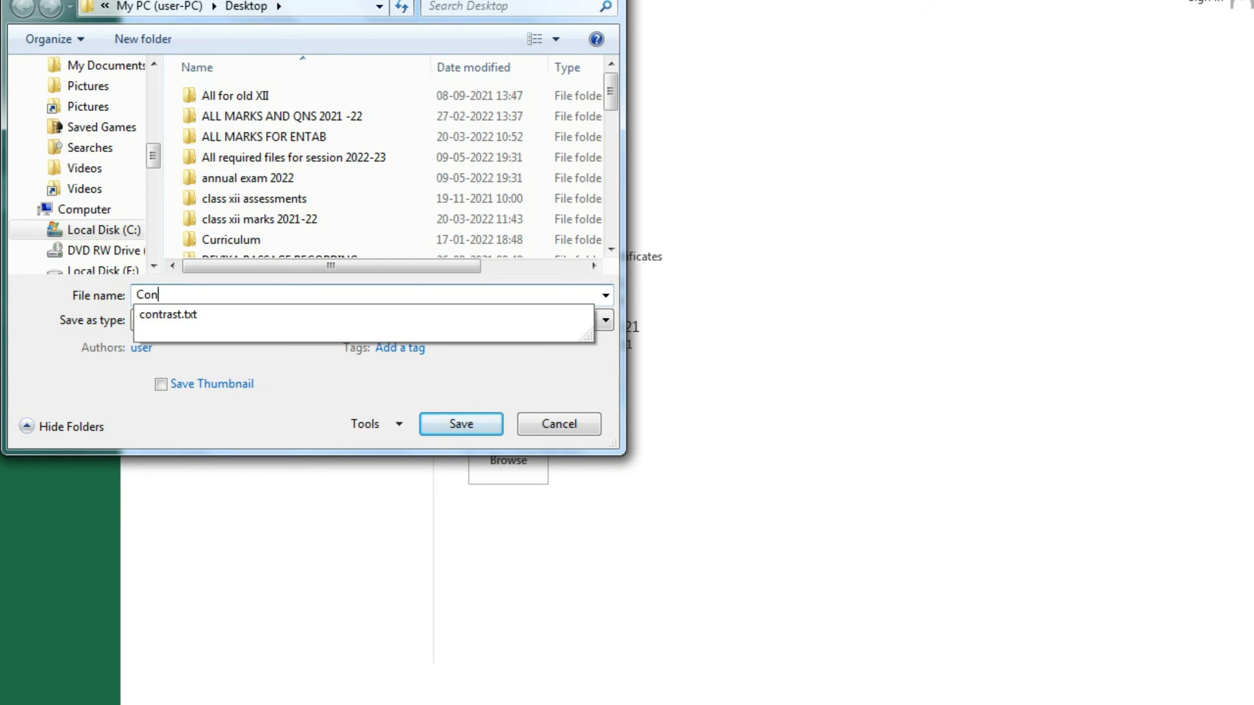
type("fidential")
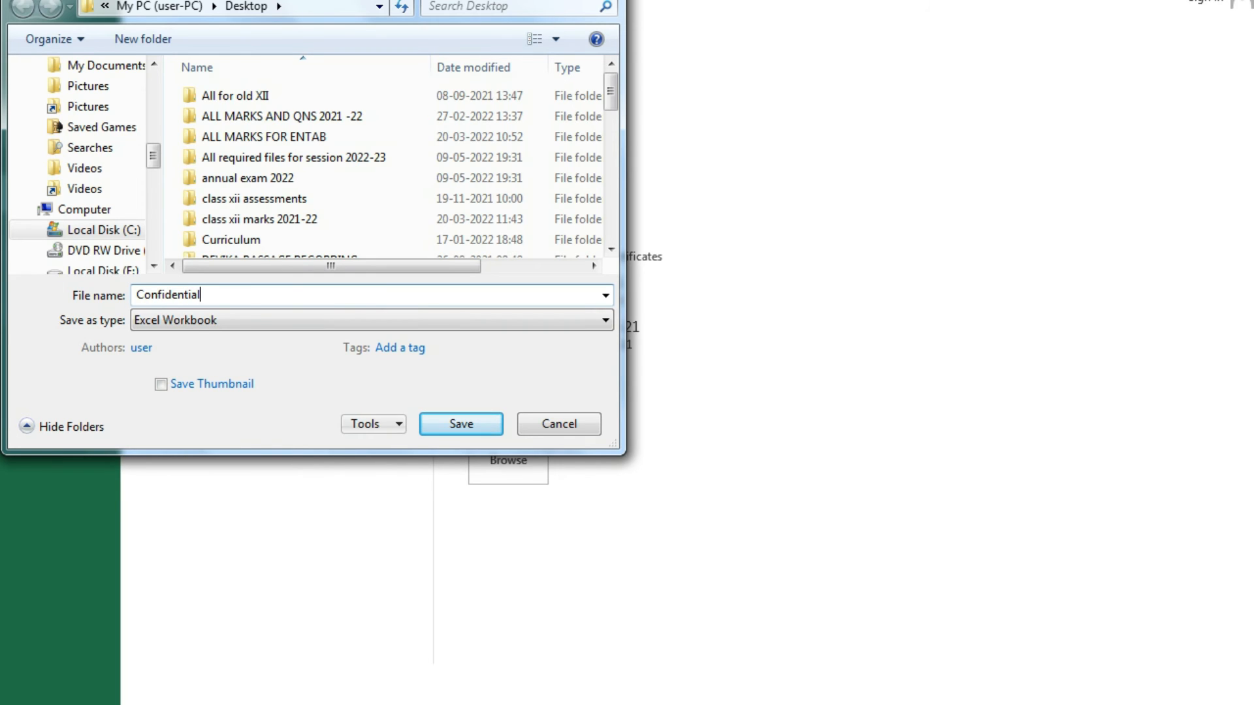
left_click(373, 424)
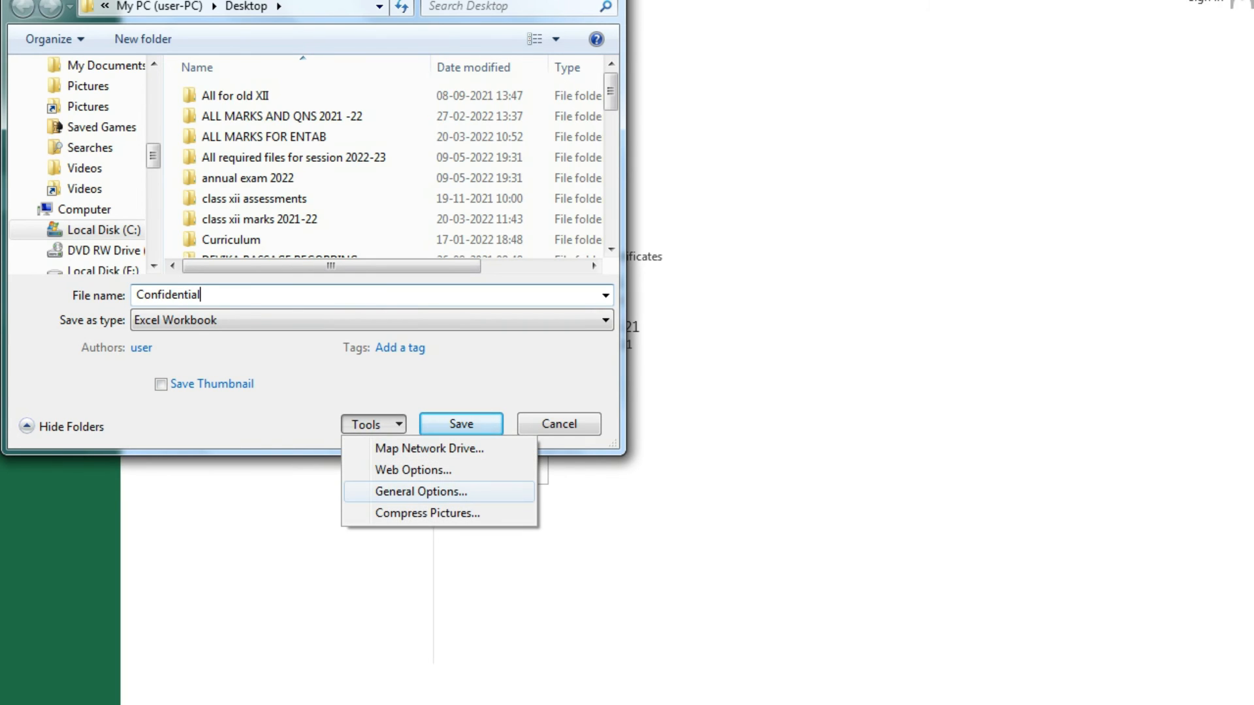
In General Options, enter a password to open and a password to modify.
left_click(421, 492)
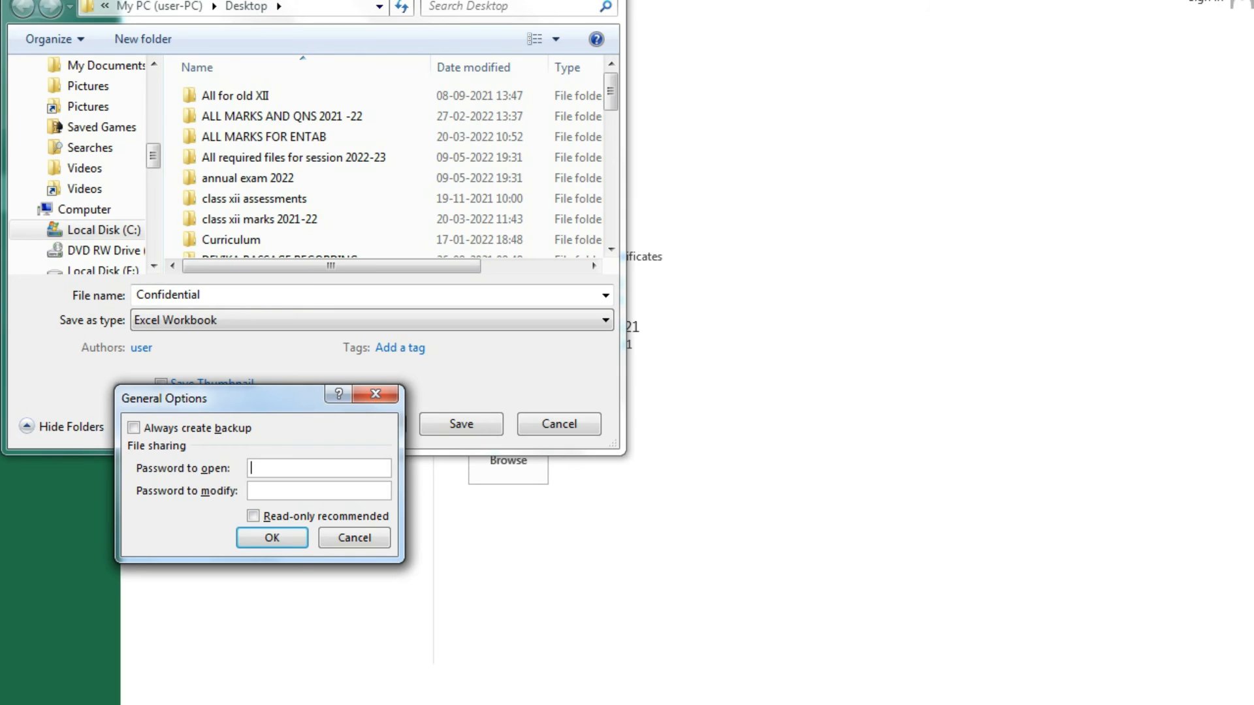
type("1234")
key("Tab")
type("1234")
key("Return")
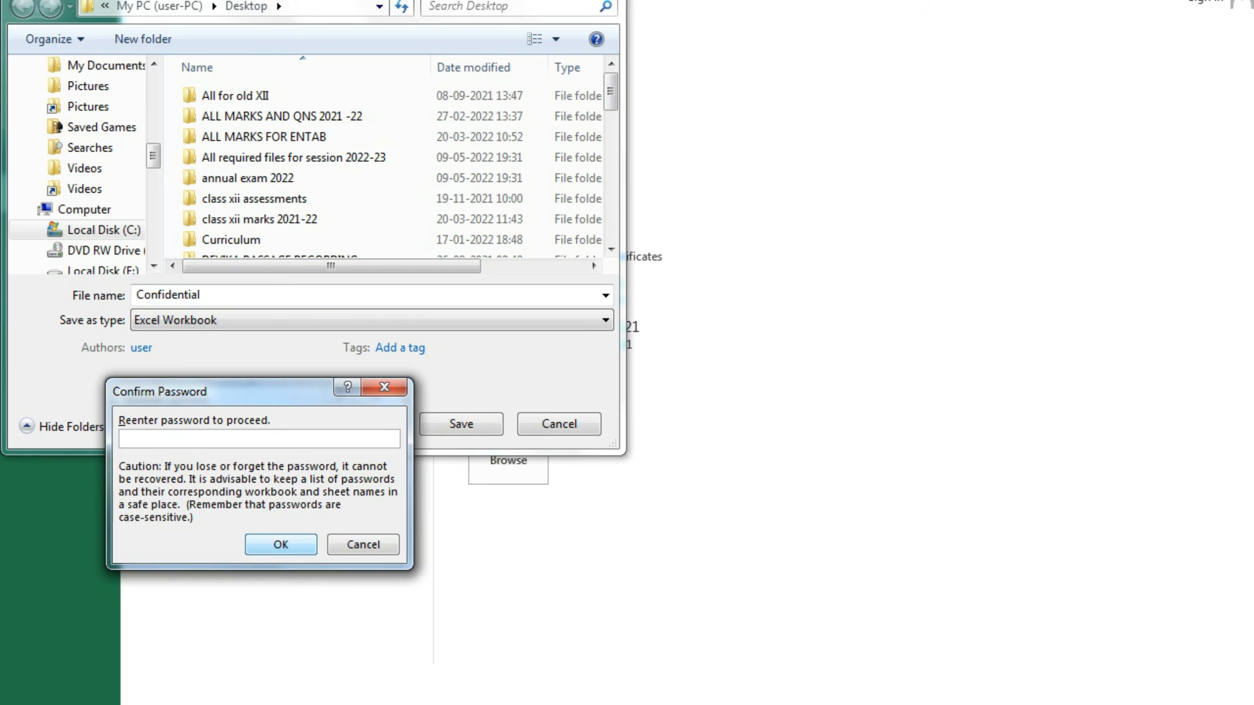
Re-enter both passwords to confirm them and save the workbook as Confidential.
type("••••")
key("Return")
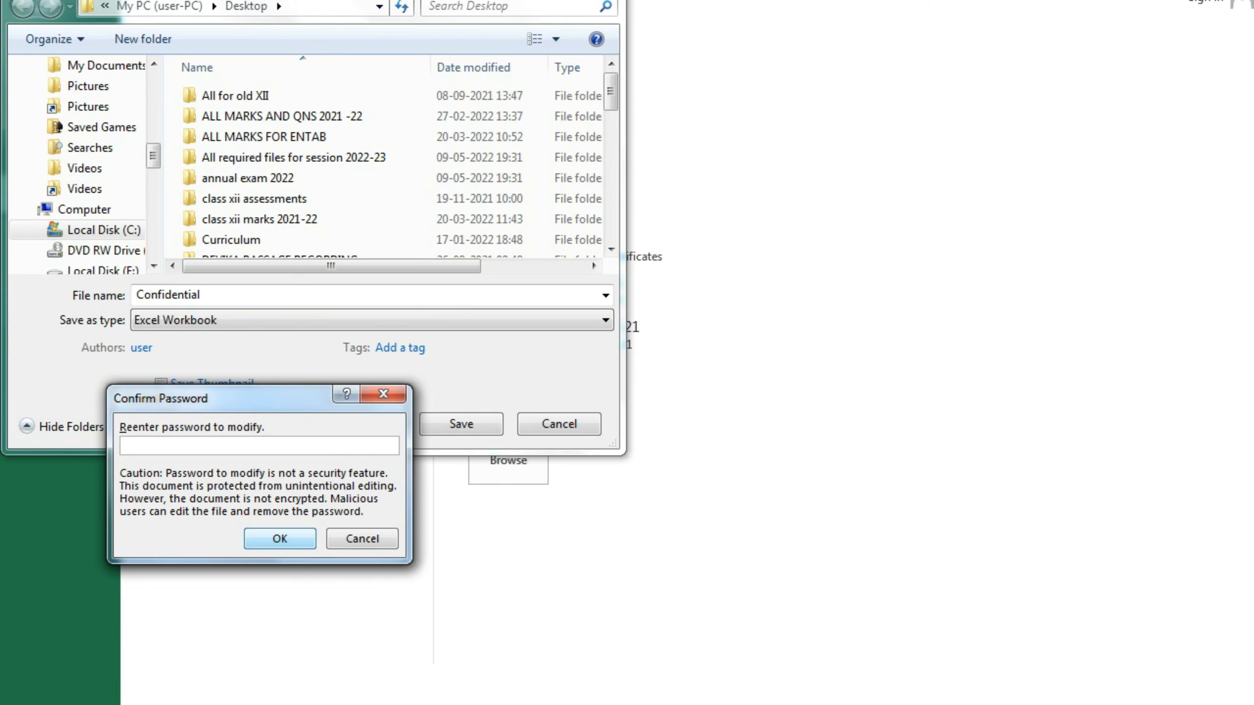
type("1234")
key("Return")
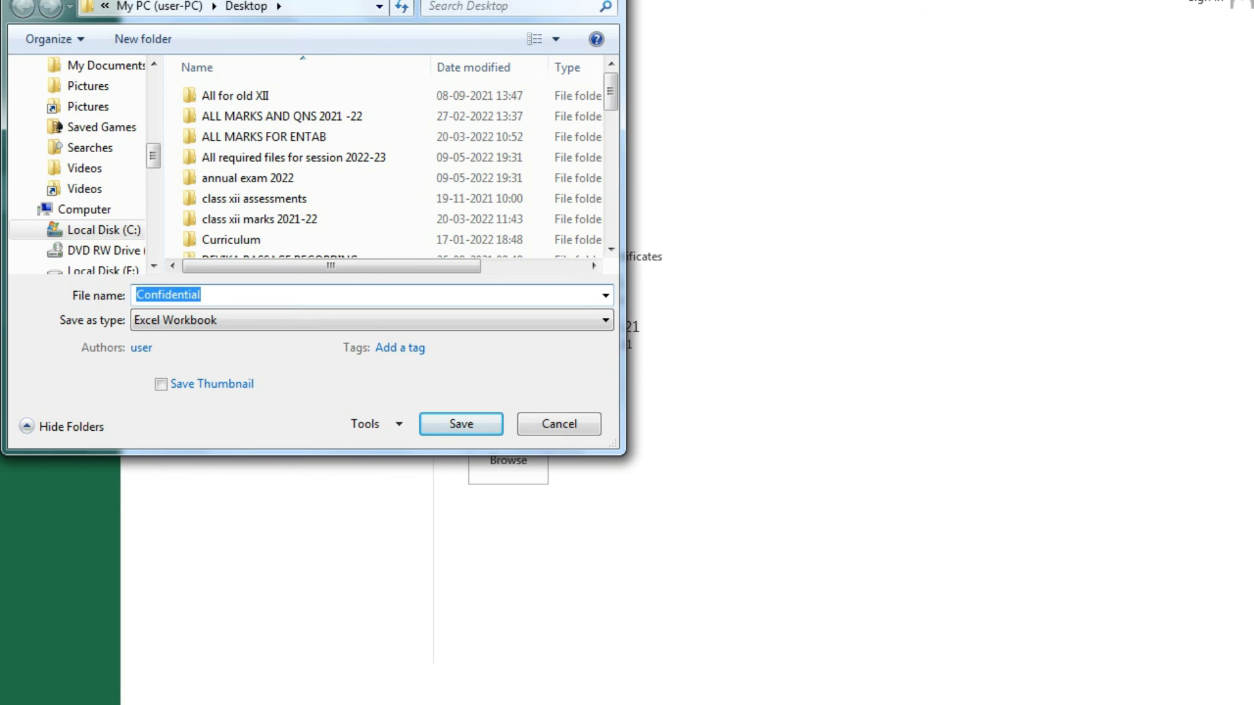
key("Return")
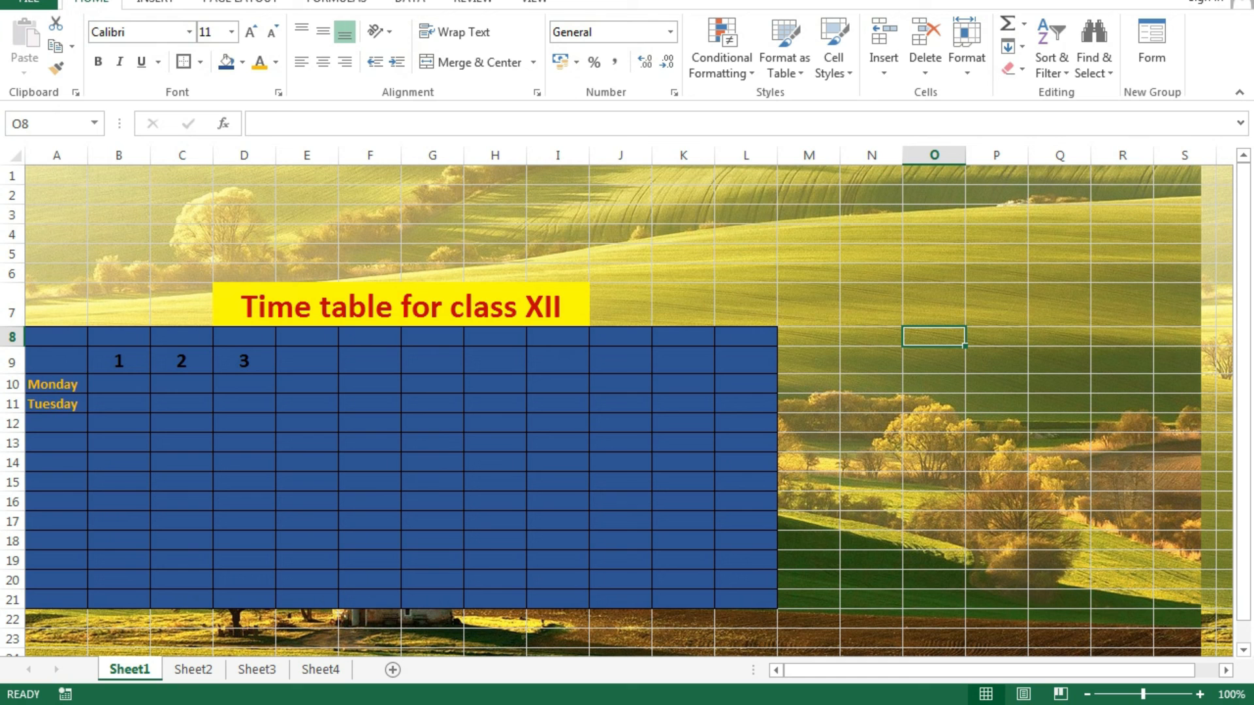
Open Confidential from the desktop with its open password and choose Read Only.
left_click(809, 501)
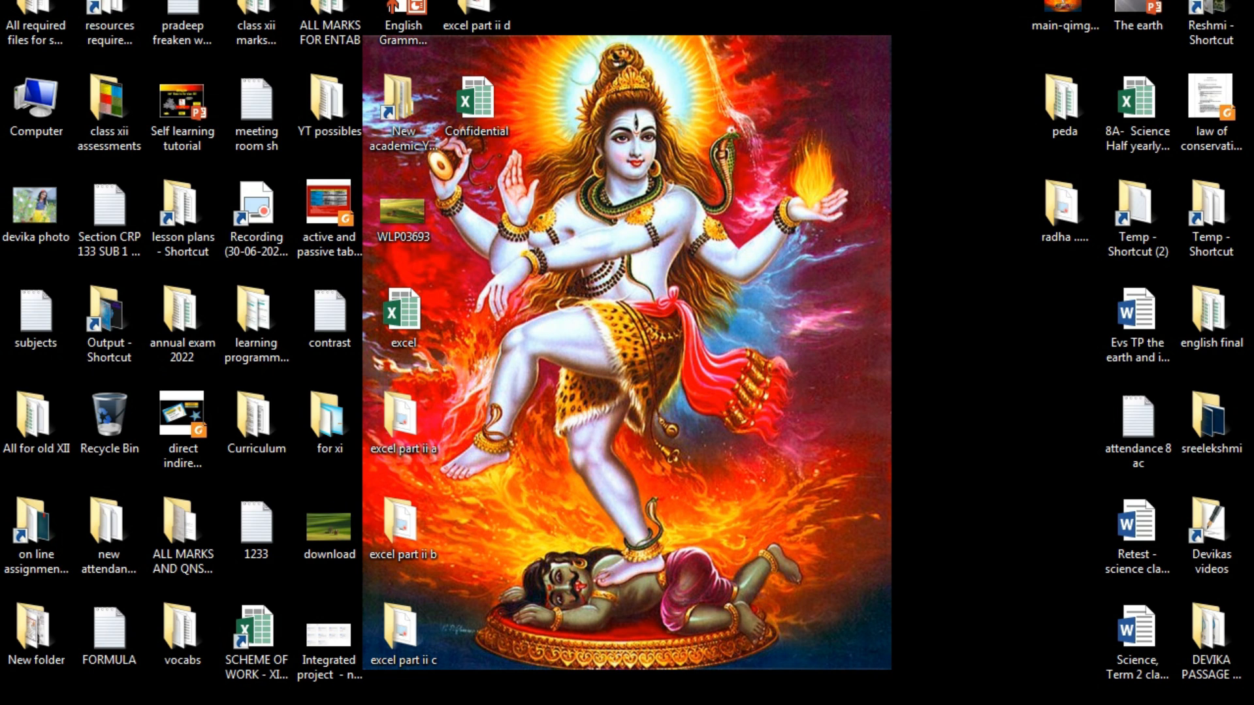
left_click(476, 104)
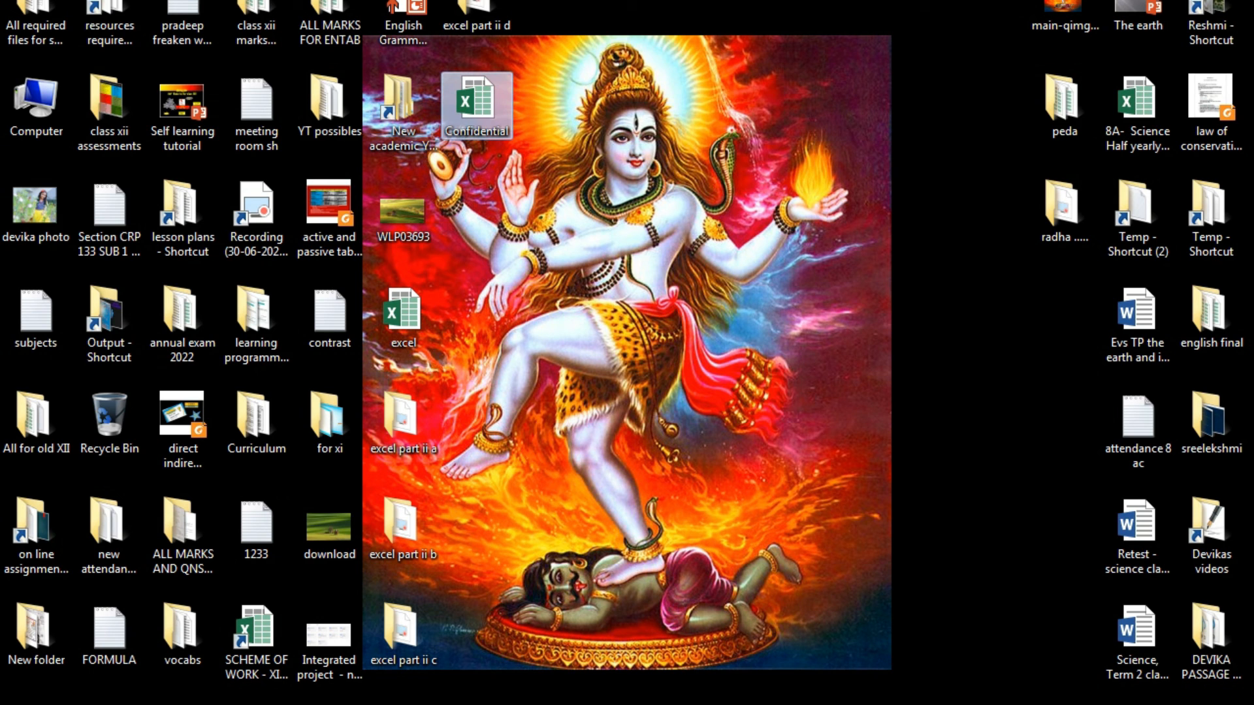
key("Return")
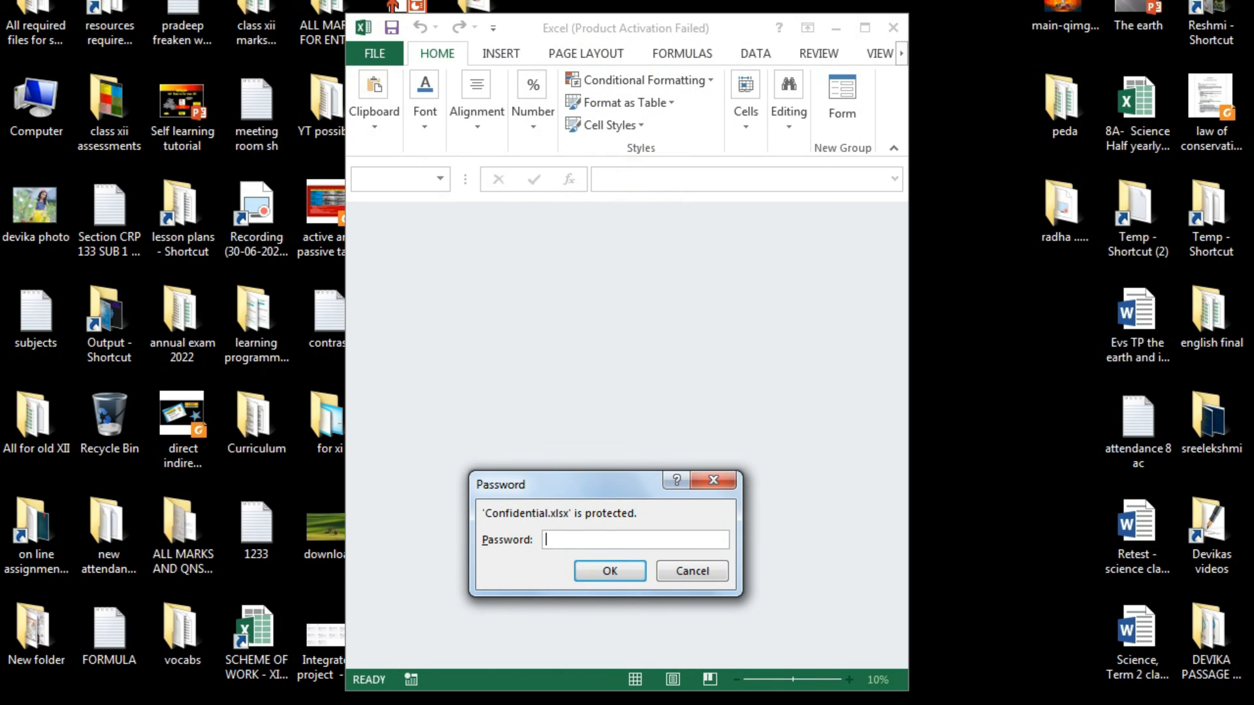
type("1234")
key("Return")
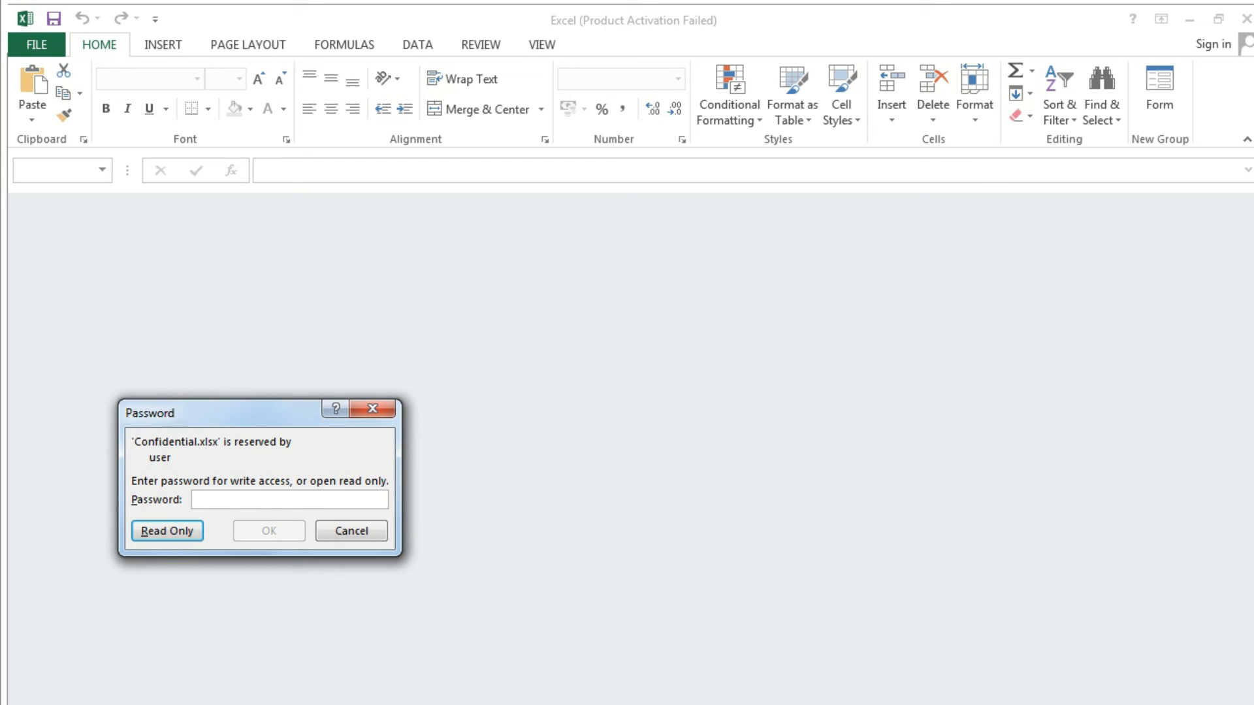
key("Return")
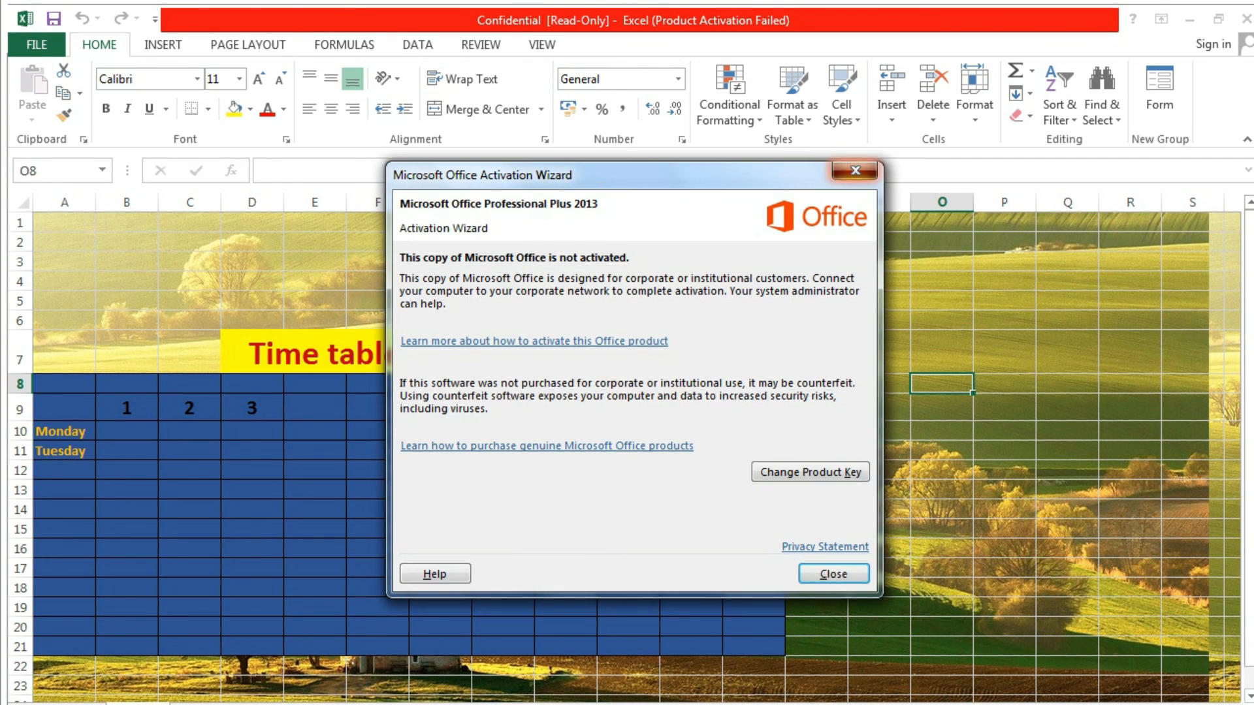
Dismiss the Office Activation Wizard and close the read-only Confidential window.
left_click(855, 172)
left_click(1004, 530)
left_click_drag(1248, 303, 1248, 323)
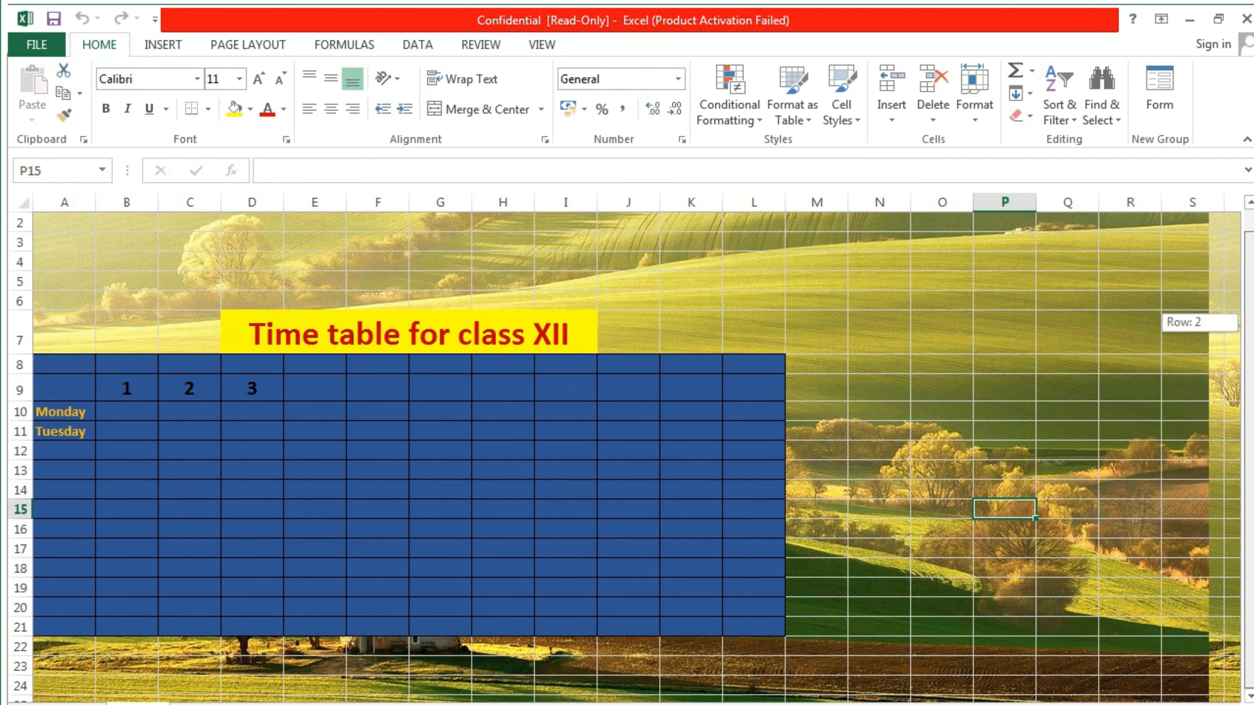
key("Down")
key("Down")
key("Down")
key("Down")
key("Down")
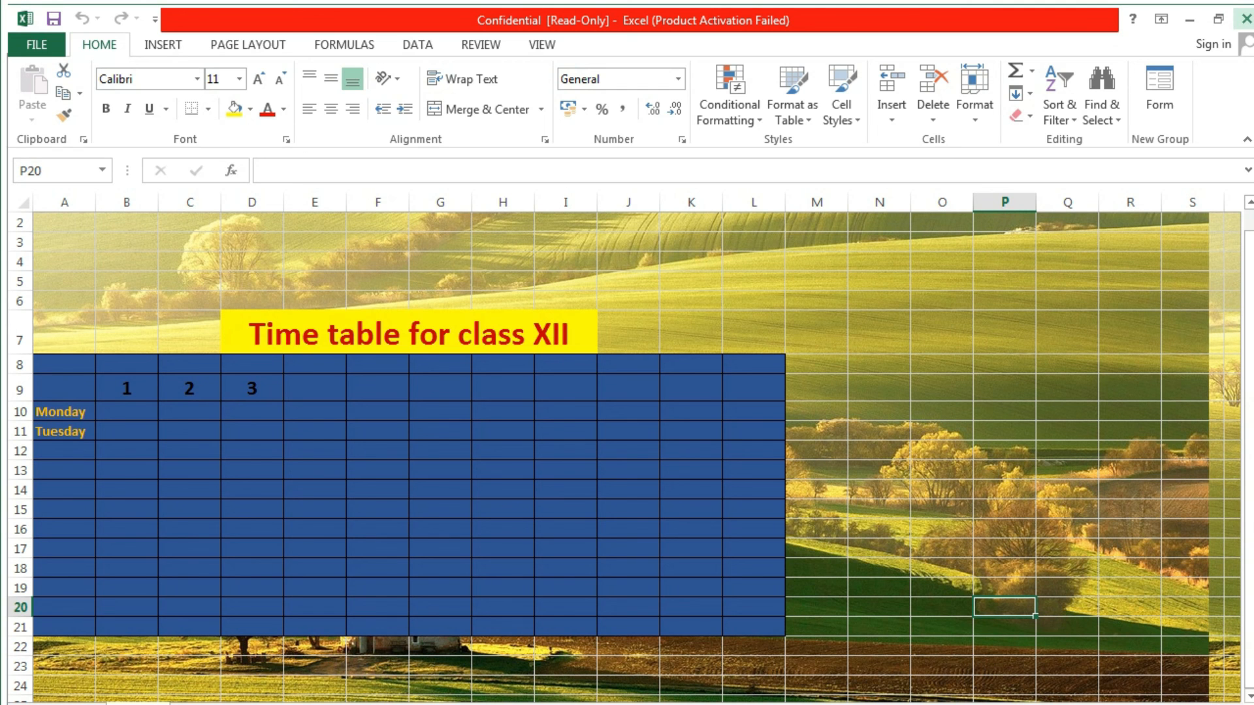
left_click(1244, 18)
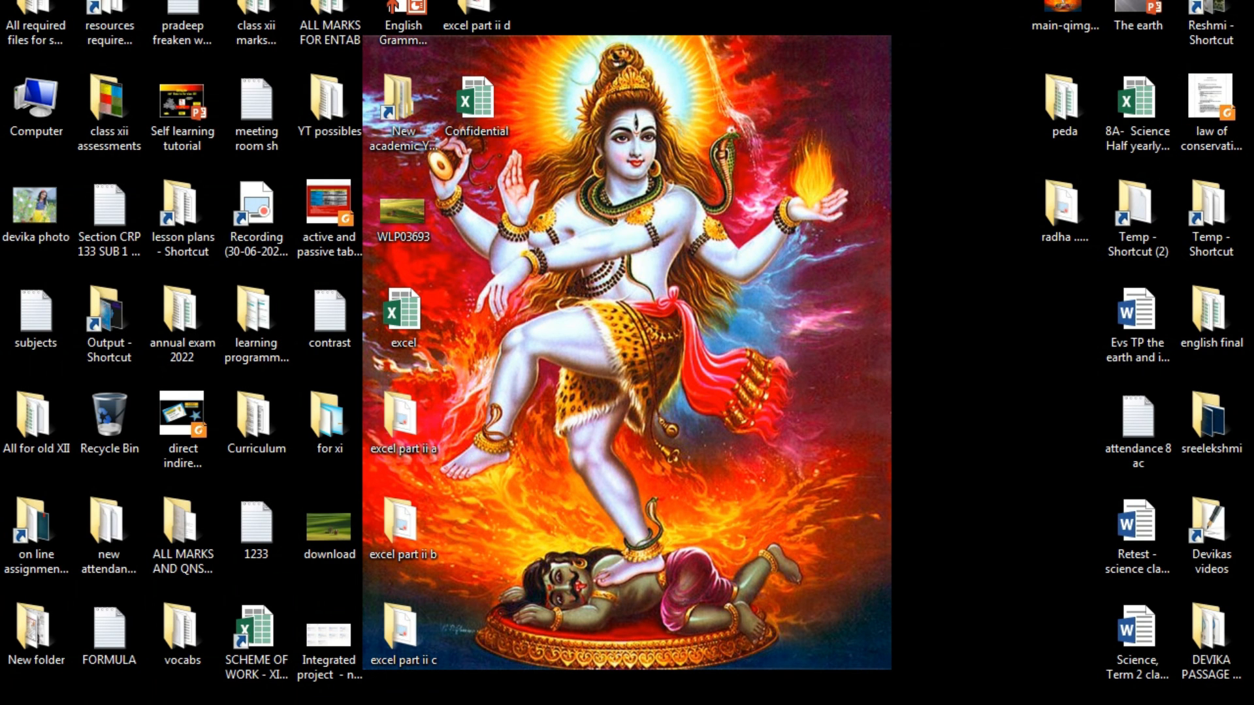
Reopen Confidential with the open and modify passwords for write access, then maximize the window.
double_click(402, 317)
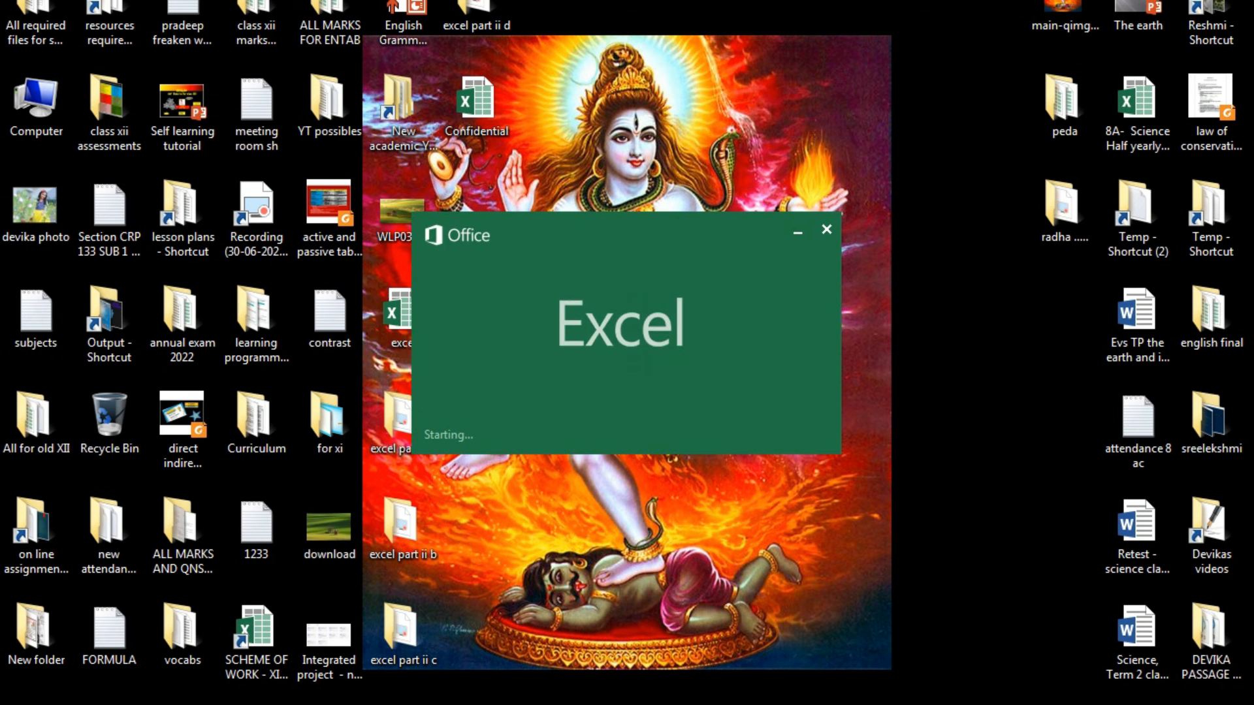
type("1234")
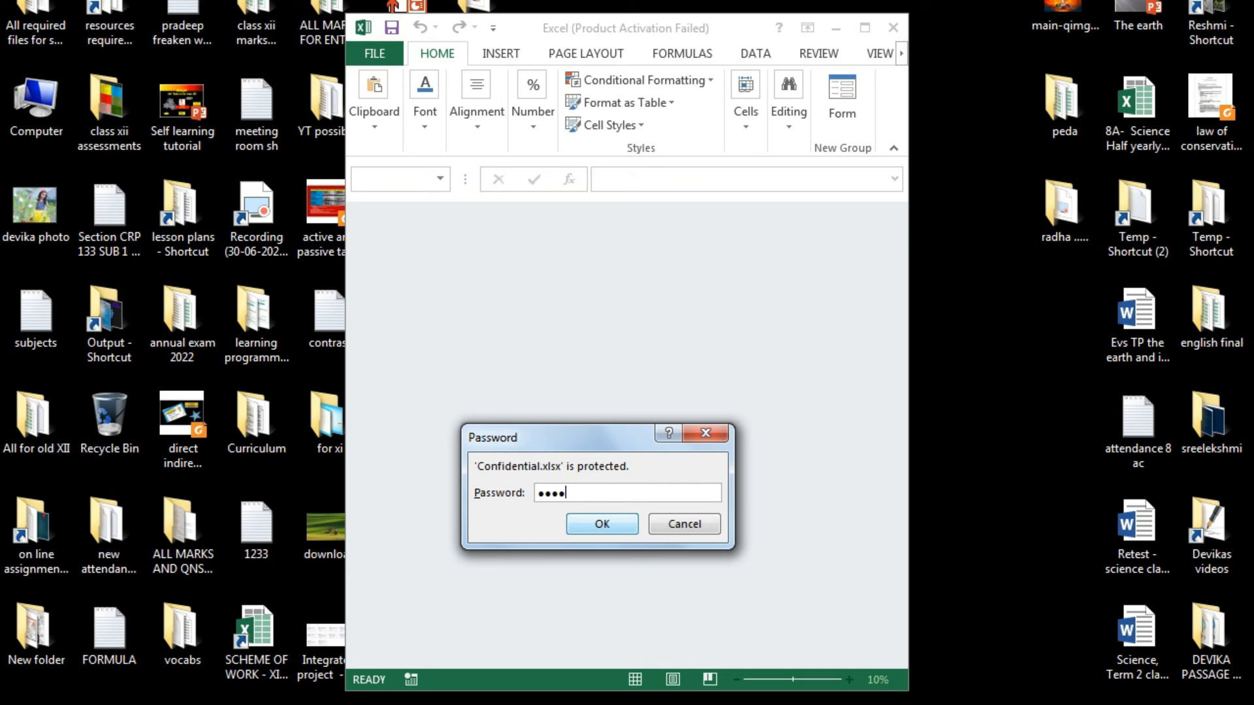
key("Return")
type("1234")
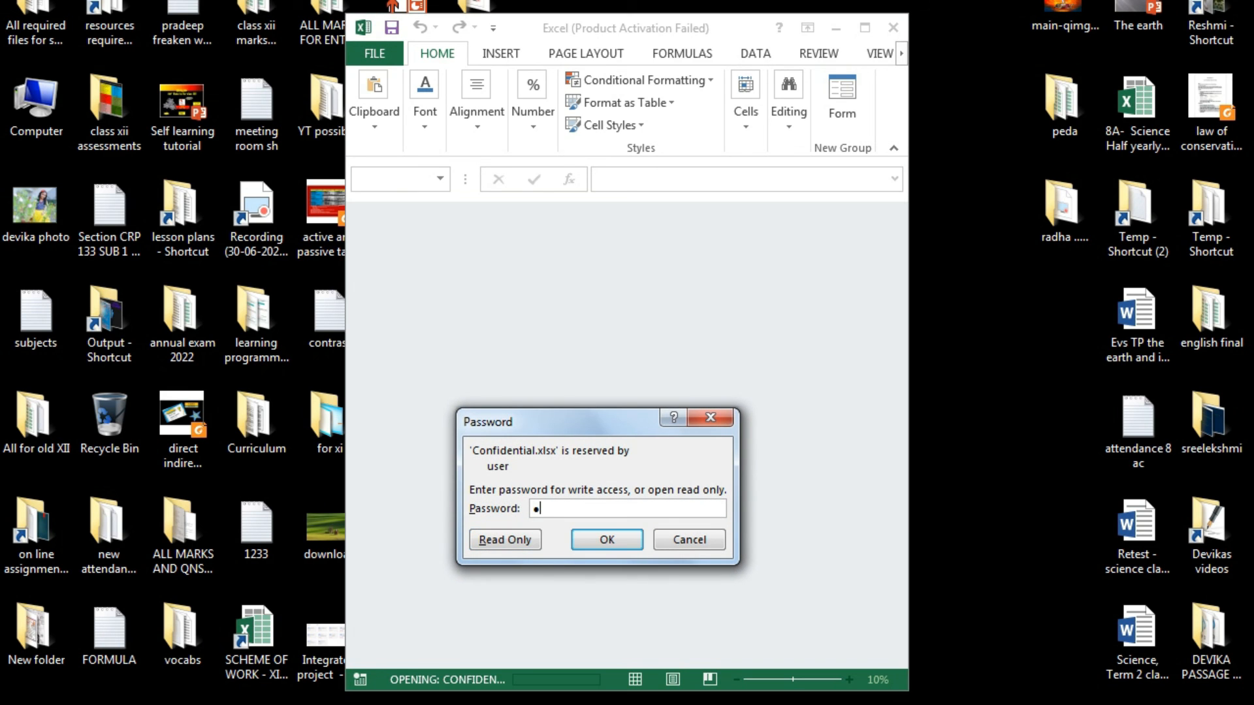
key("Return")
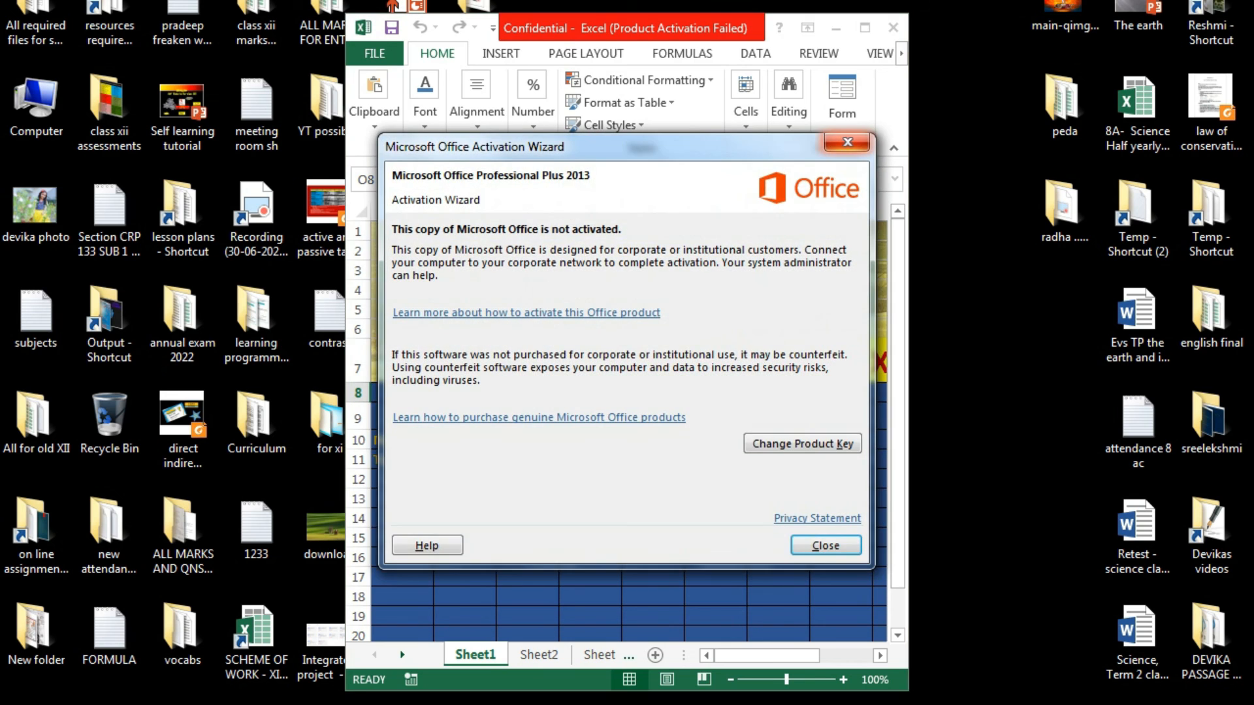
left_click(844, 145)
left_click(865, 27)
Enter the test text 'fdgfdg' in cell F16, then select cells I15, M15, K13 and P15.
left_click(934, 482)
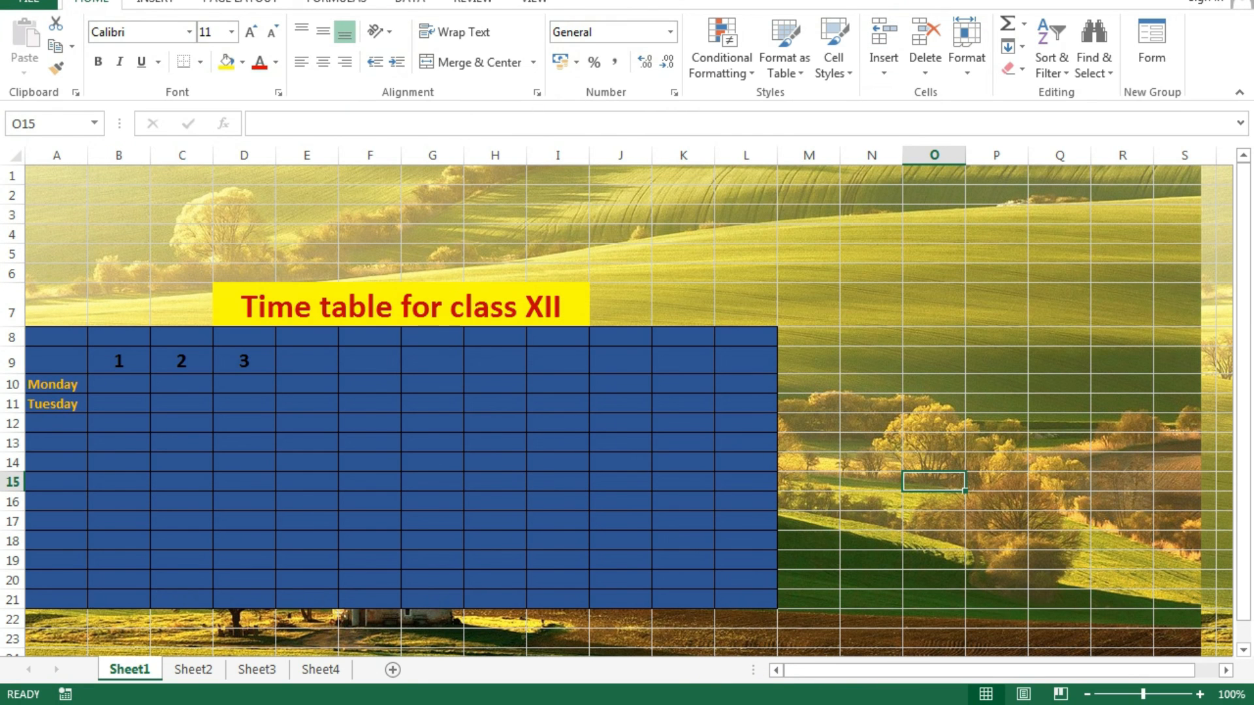
left_click(370, 501)
type("fdgfdg")
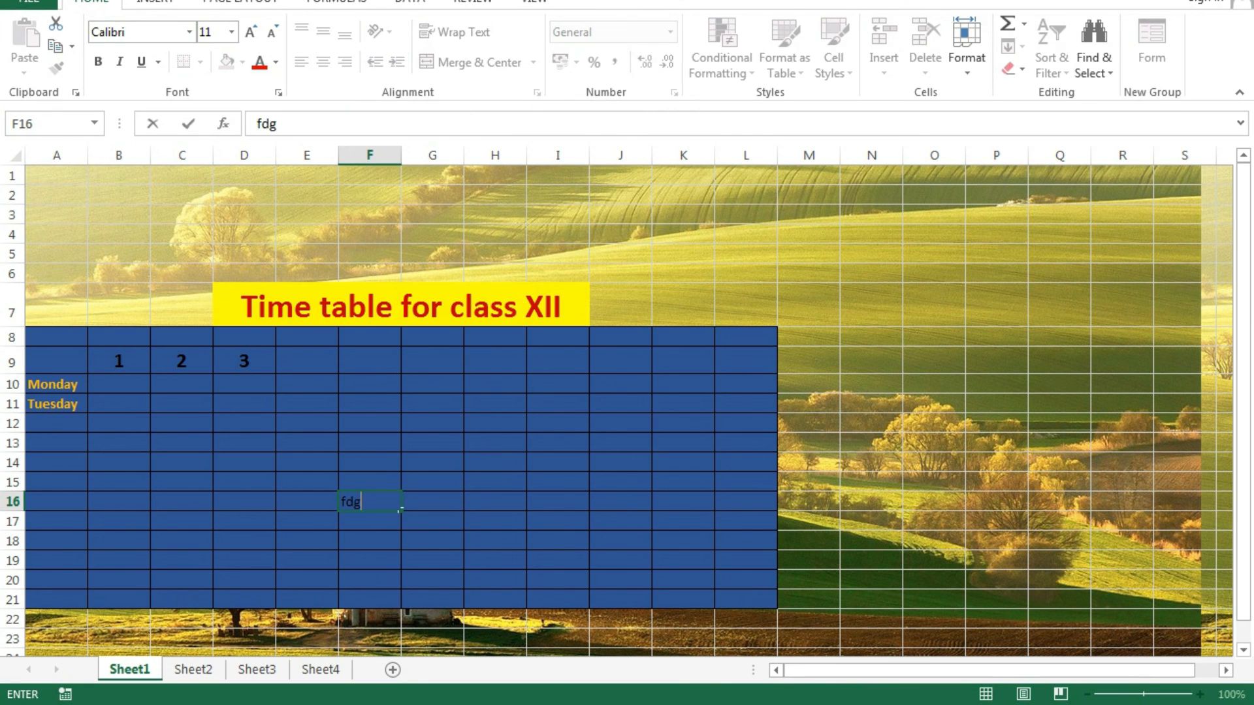
left_click(557, 482)
left_click(809, 482)
left_click(683, 443)
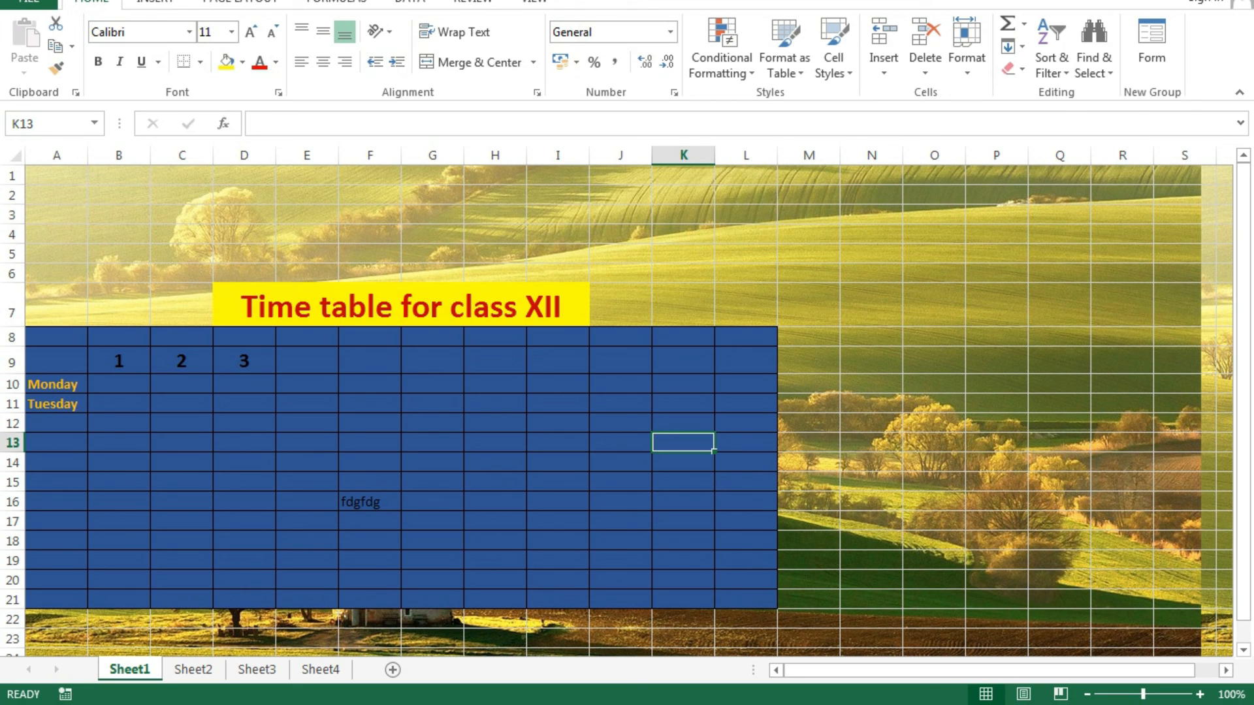
left_click(996, 482)
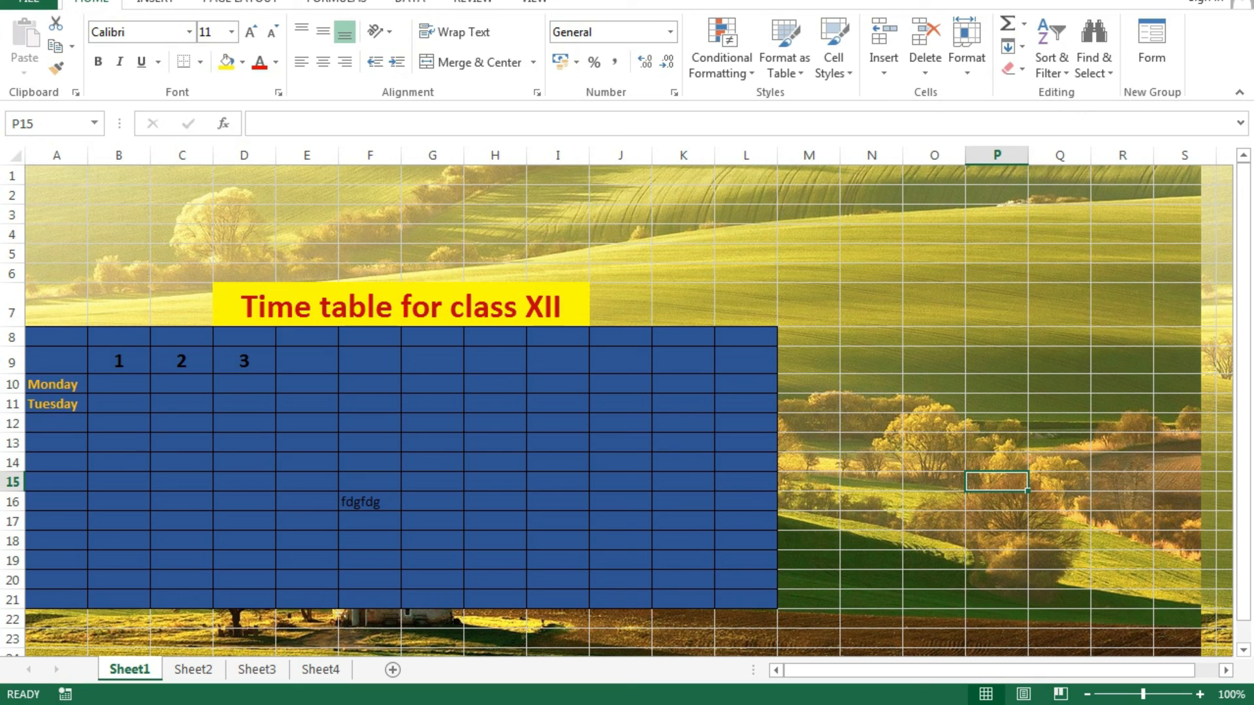